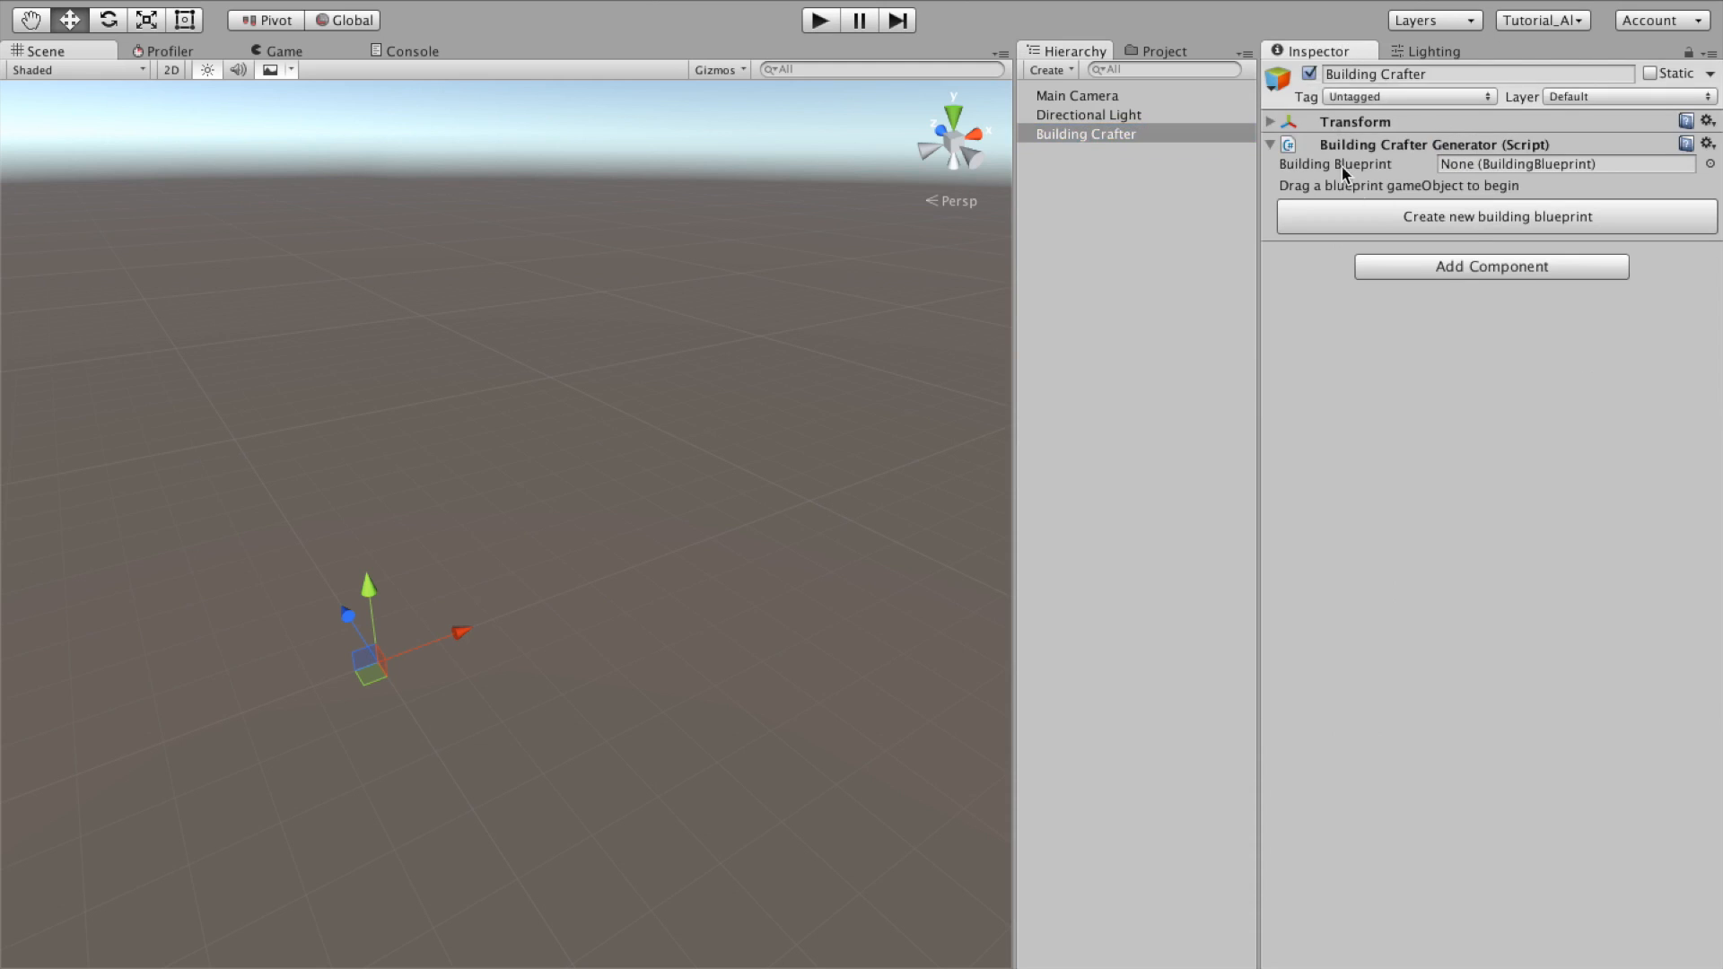
Step: Create a new building blueprint and draw a four-cornered room on Floor 1
click(1473, 220)
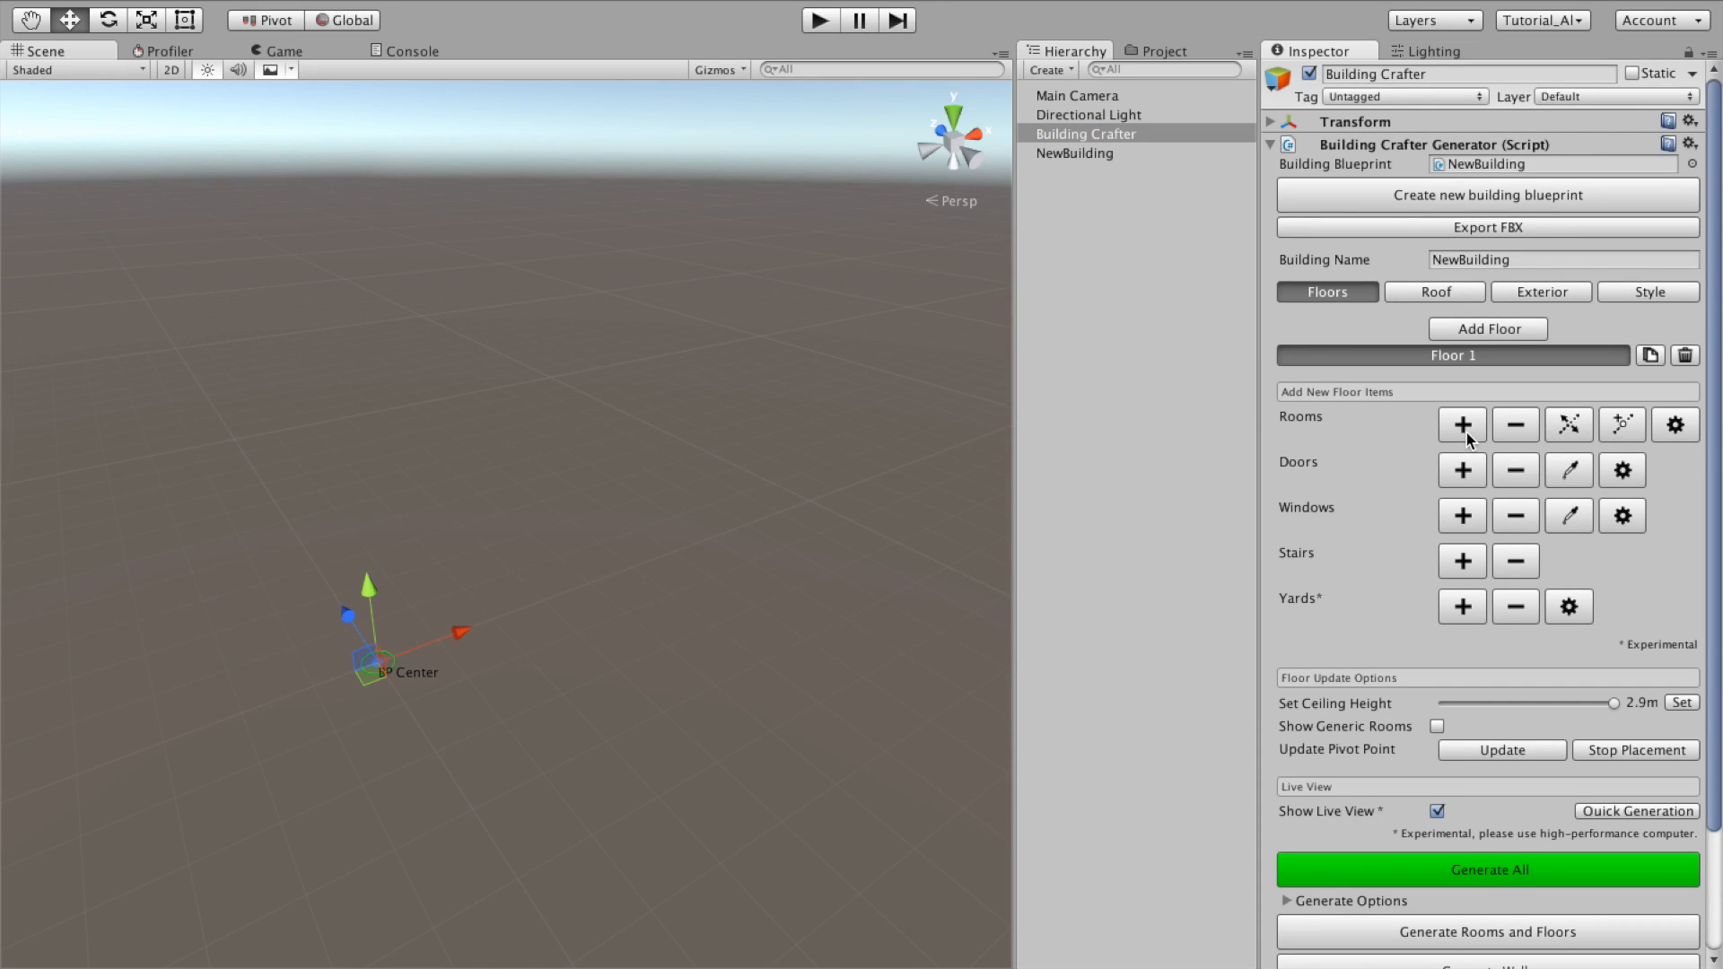
click(391, 540)
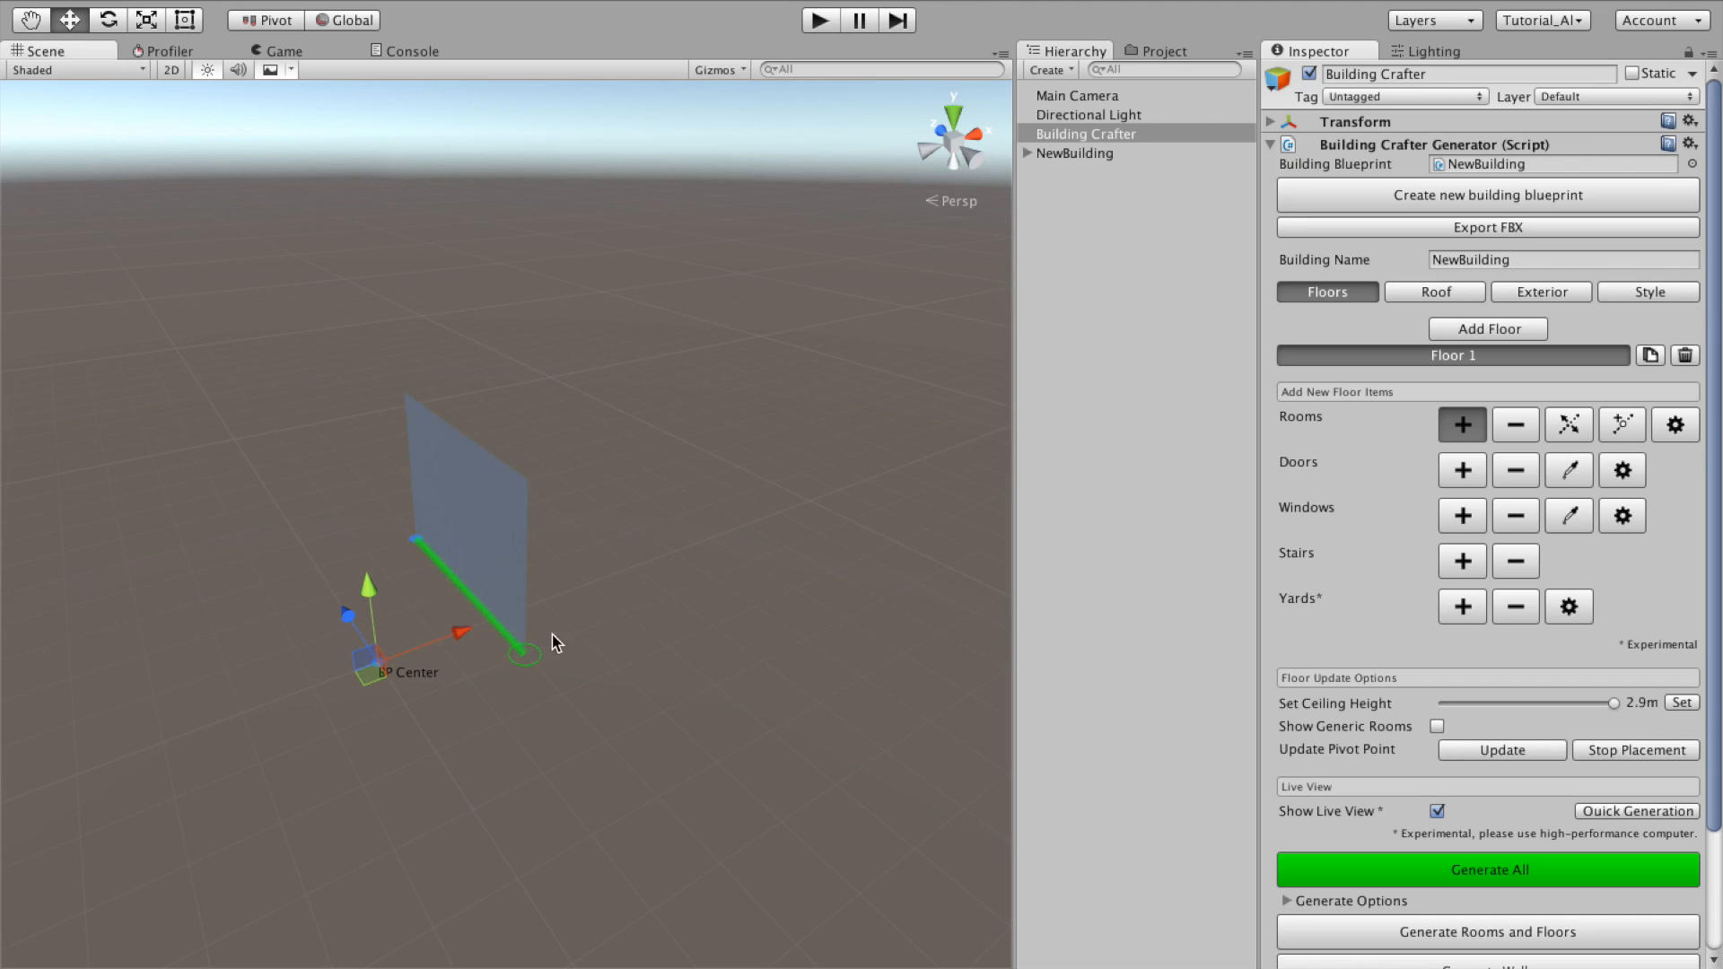
click(575, 671)
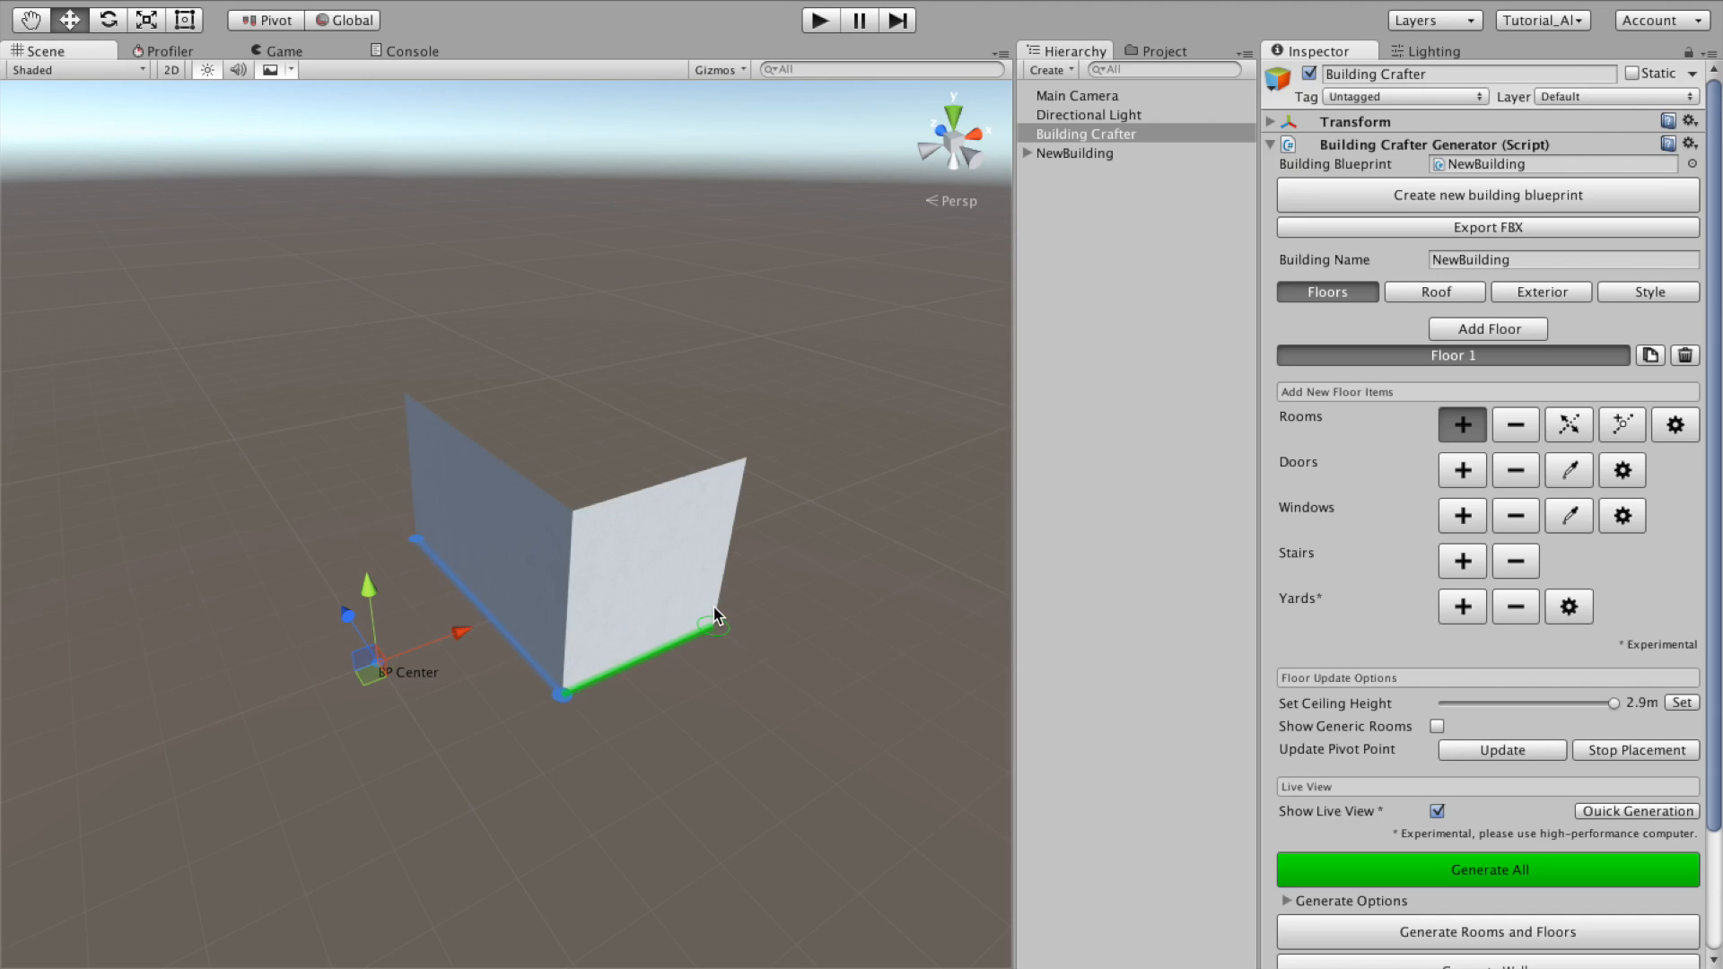
click(552, 505)
click(417, 546)
Step: Draw a second Floor 1 room behind the first one, wrapping around its rear corner
alt+drag(584, 569, 308, 625)
click(466, 328)
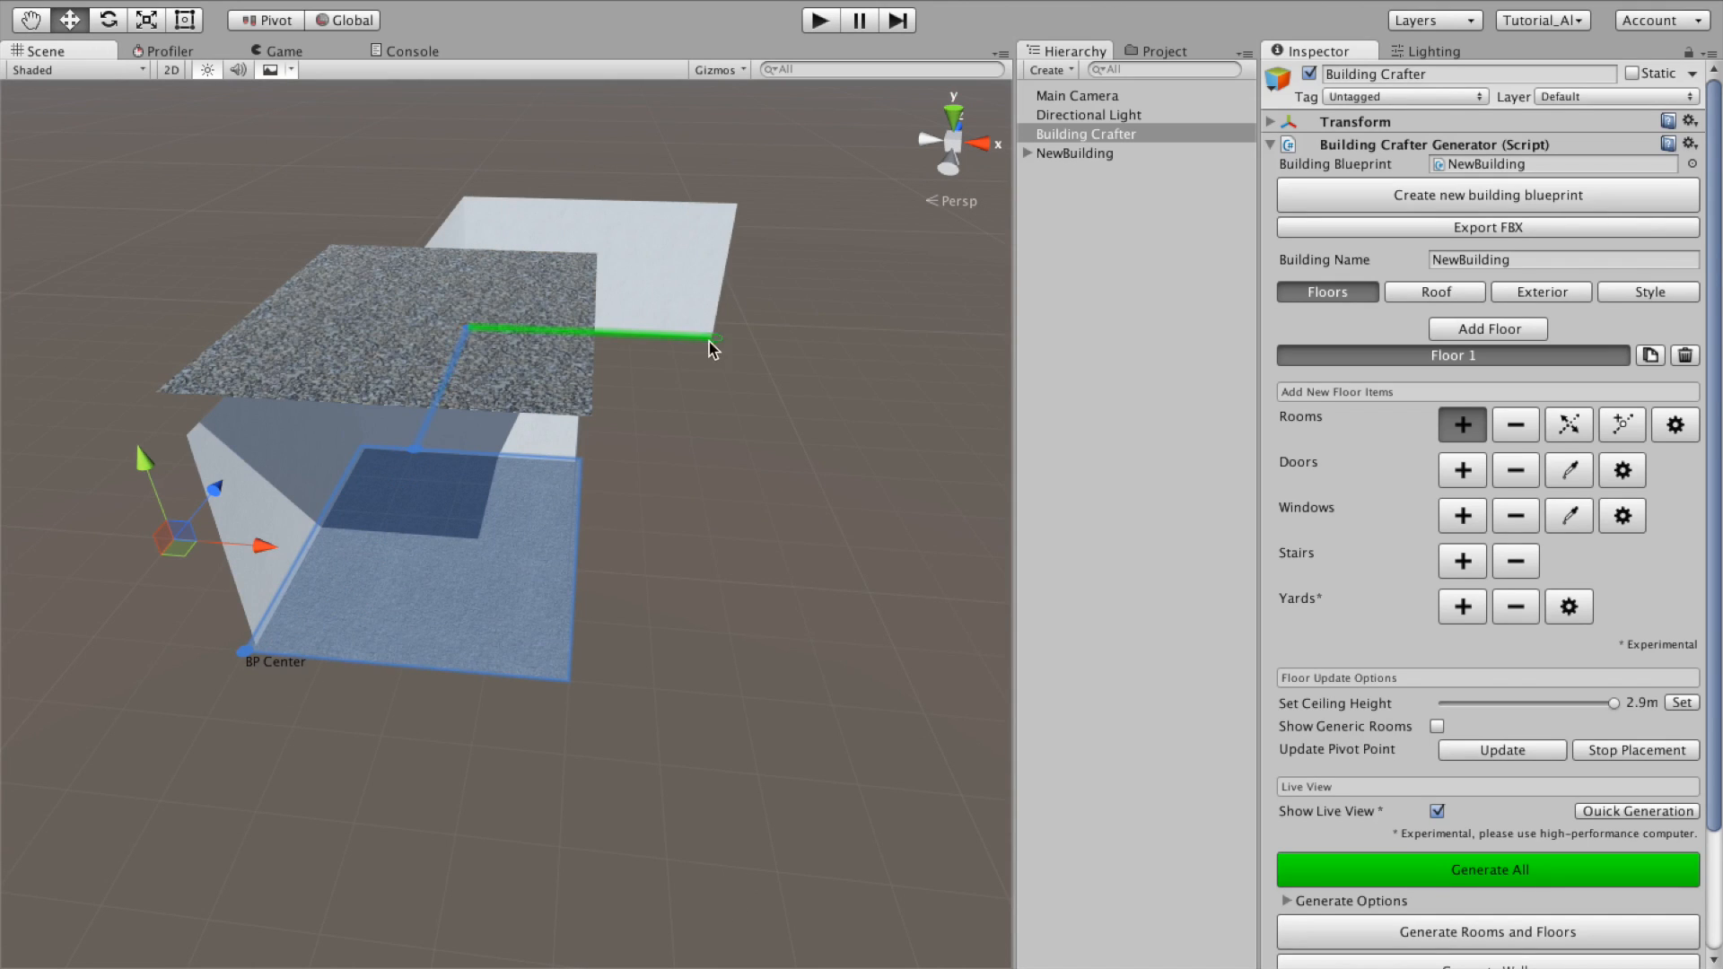
click(756, 339)
click(848, 546)
click(574, 529)
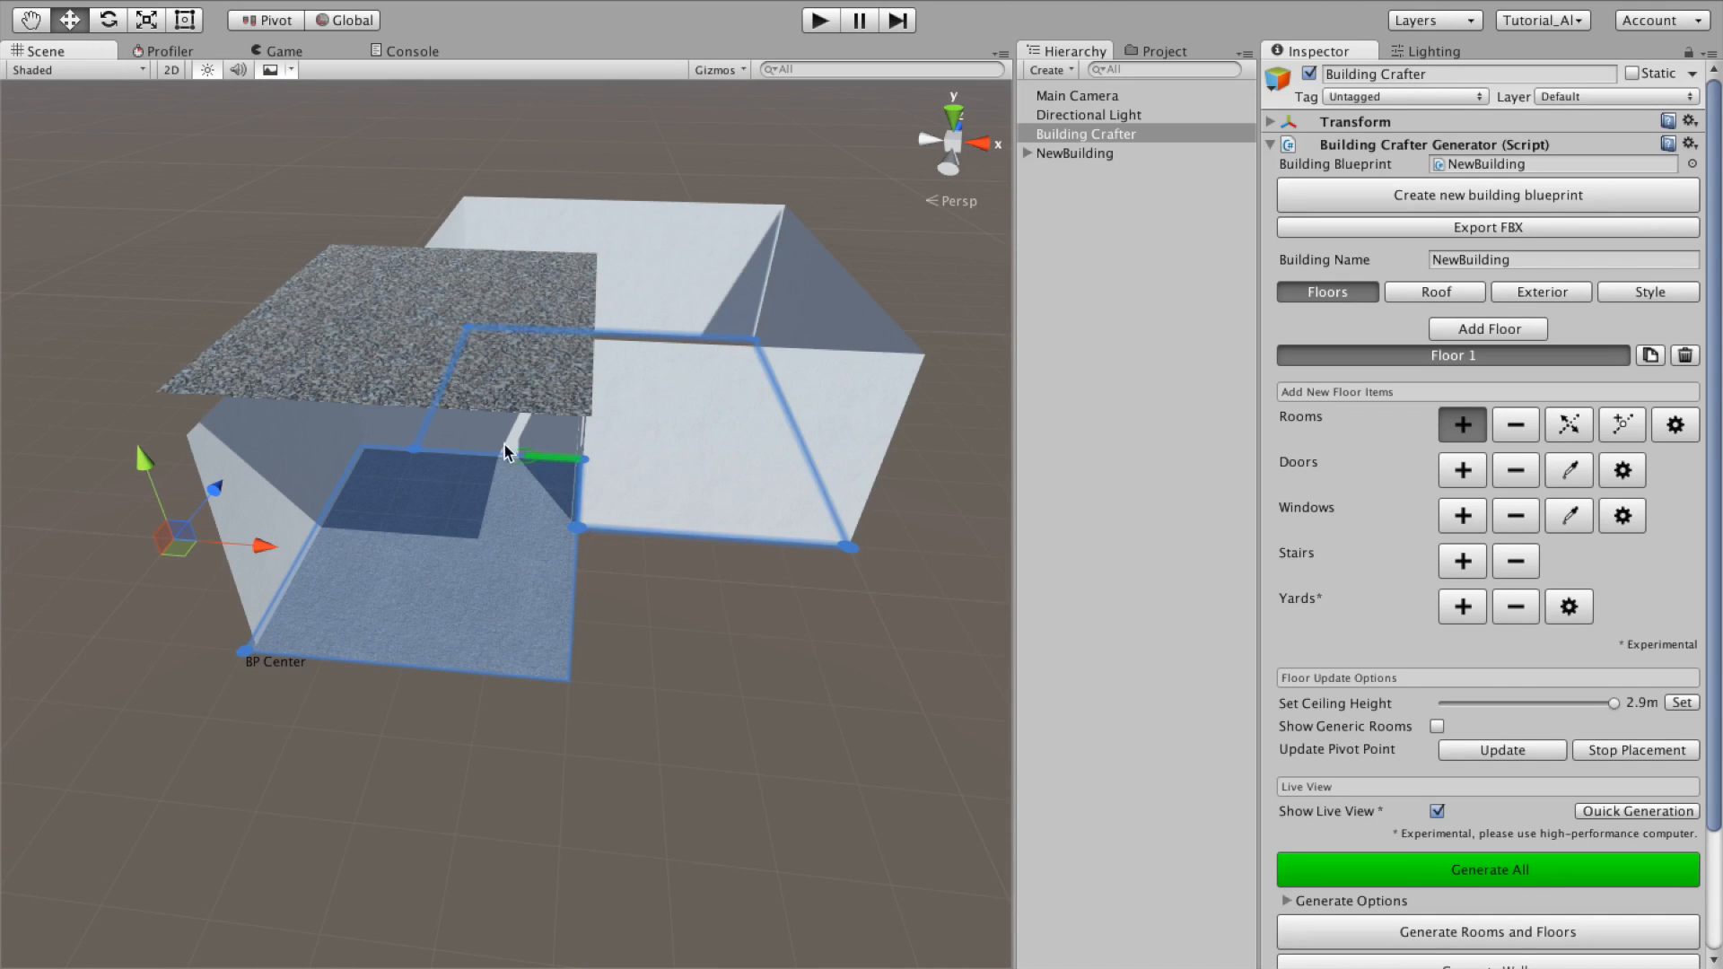
click(421, 447)
Step: Draw an L-shaped third room on Floor 1 along the front and outer side of the second room
alt+drag(525, 516, 641, 543)
click(411, 482)
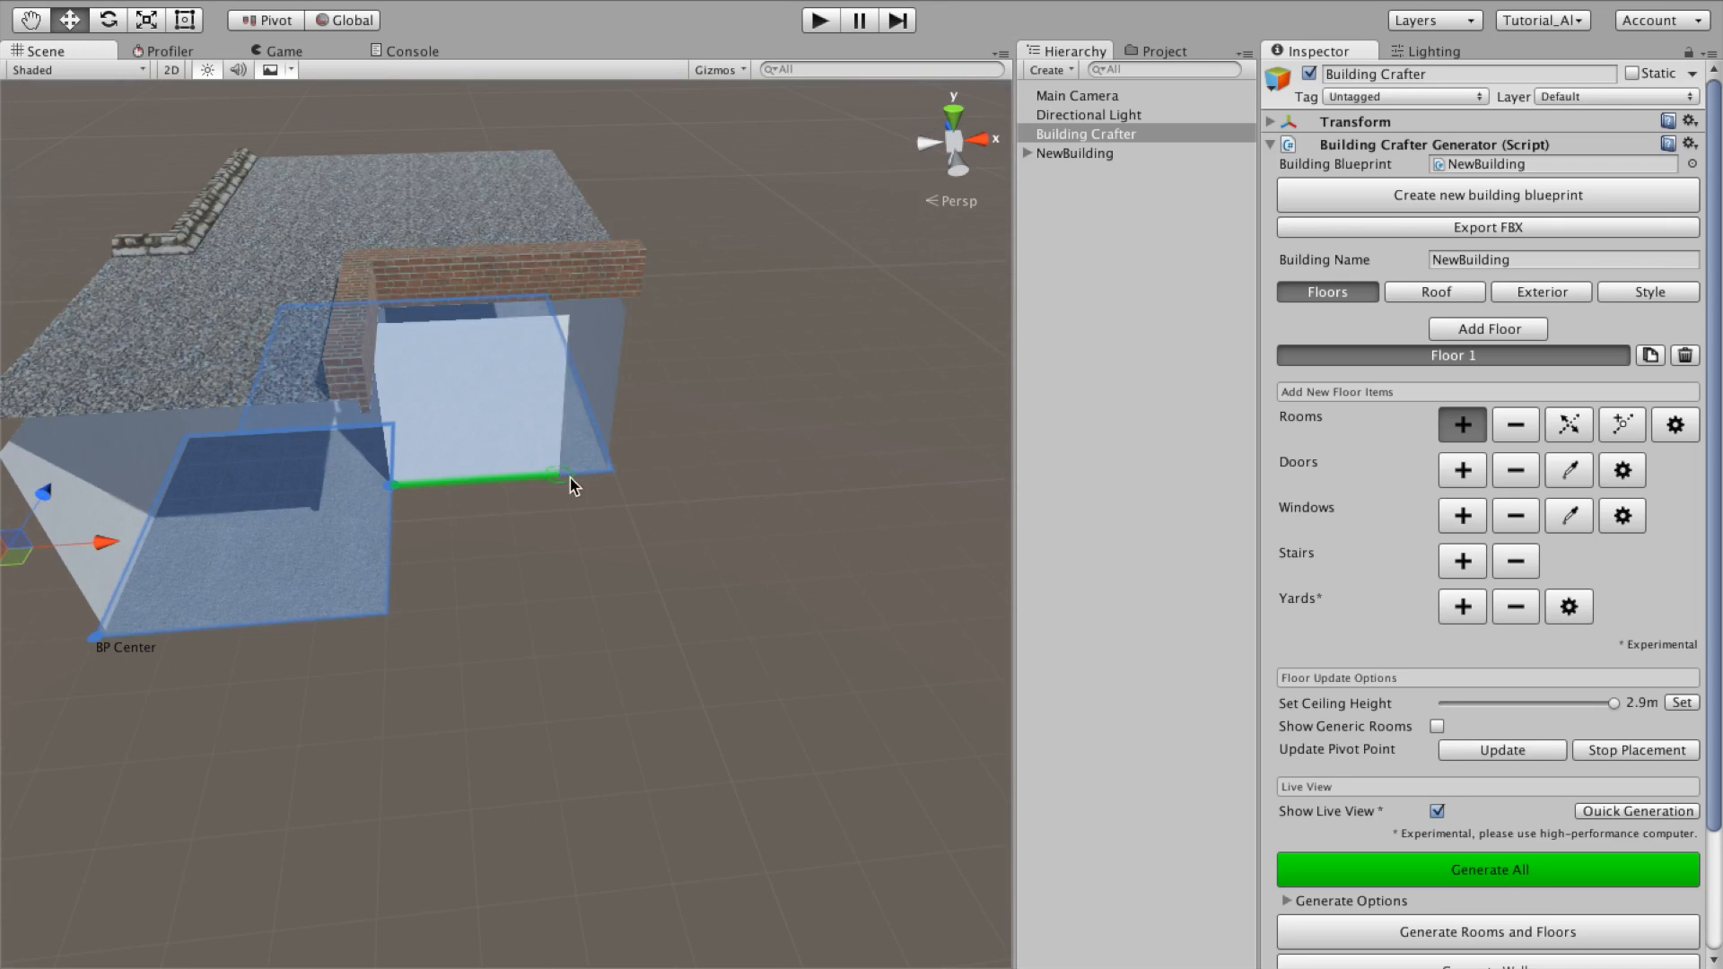
click(593, 474)
click(571, 364)
click(745, 359)
click(882, 528)
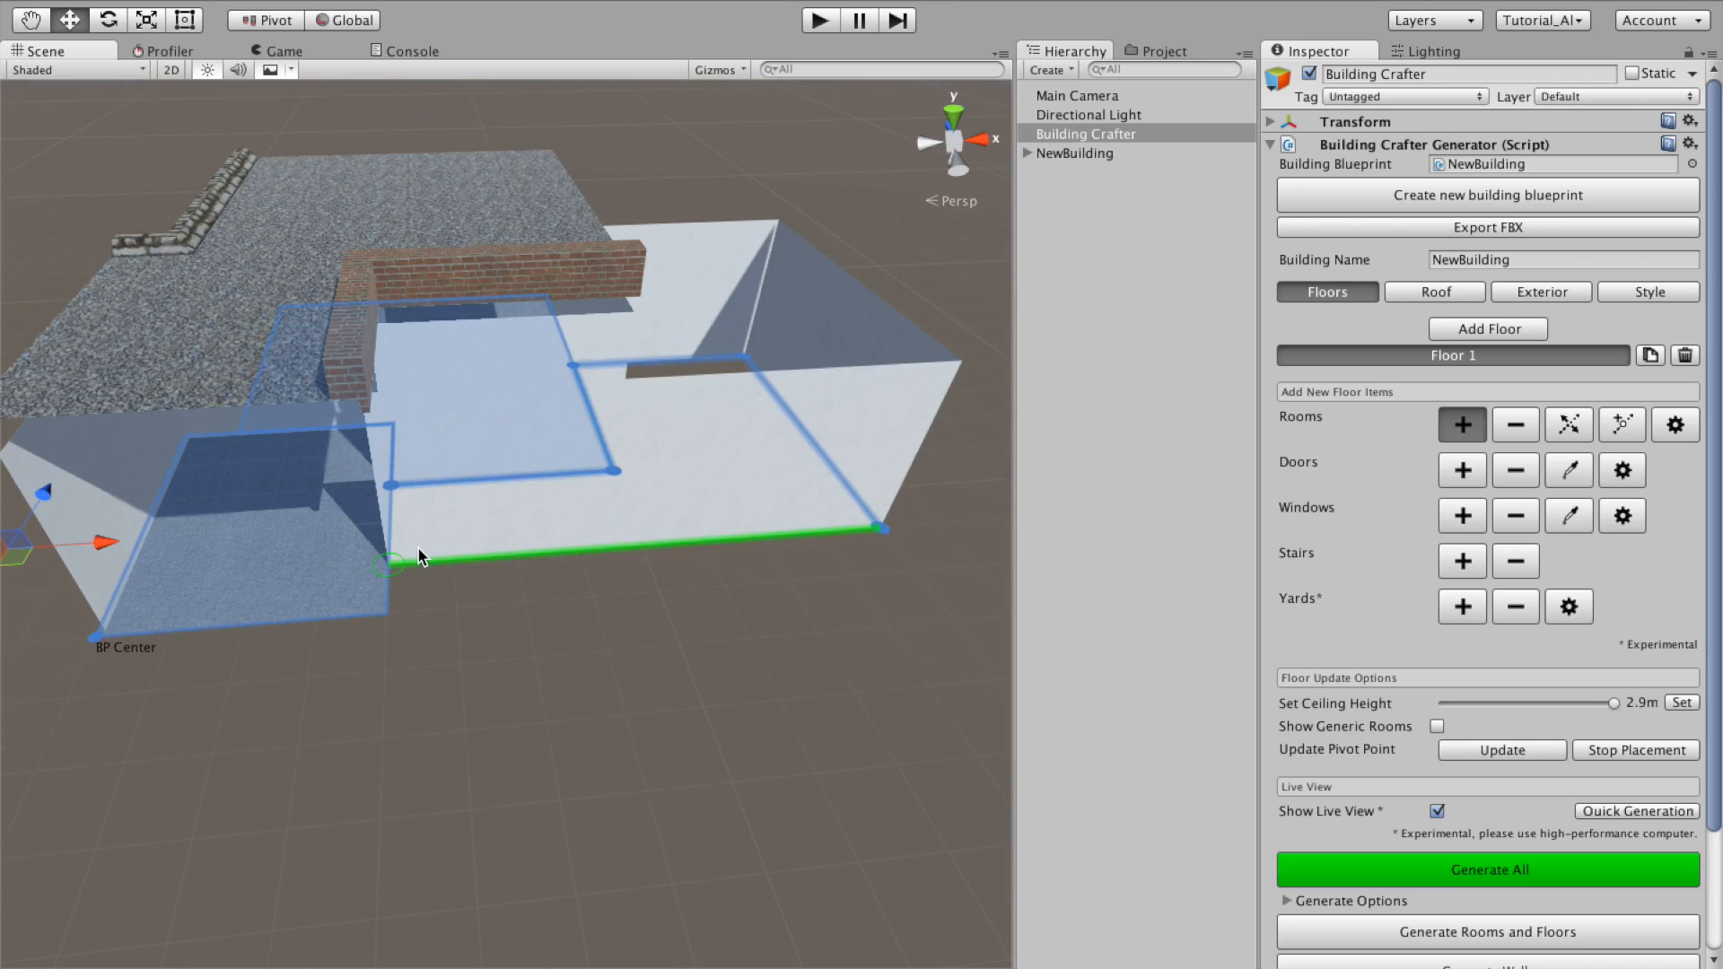
click(394, 489)
Step: Place a Standard door in the front wall of the first room
alt+drag(416, 617, 351, 623)
click(1461, 470)
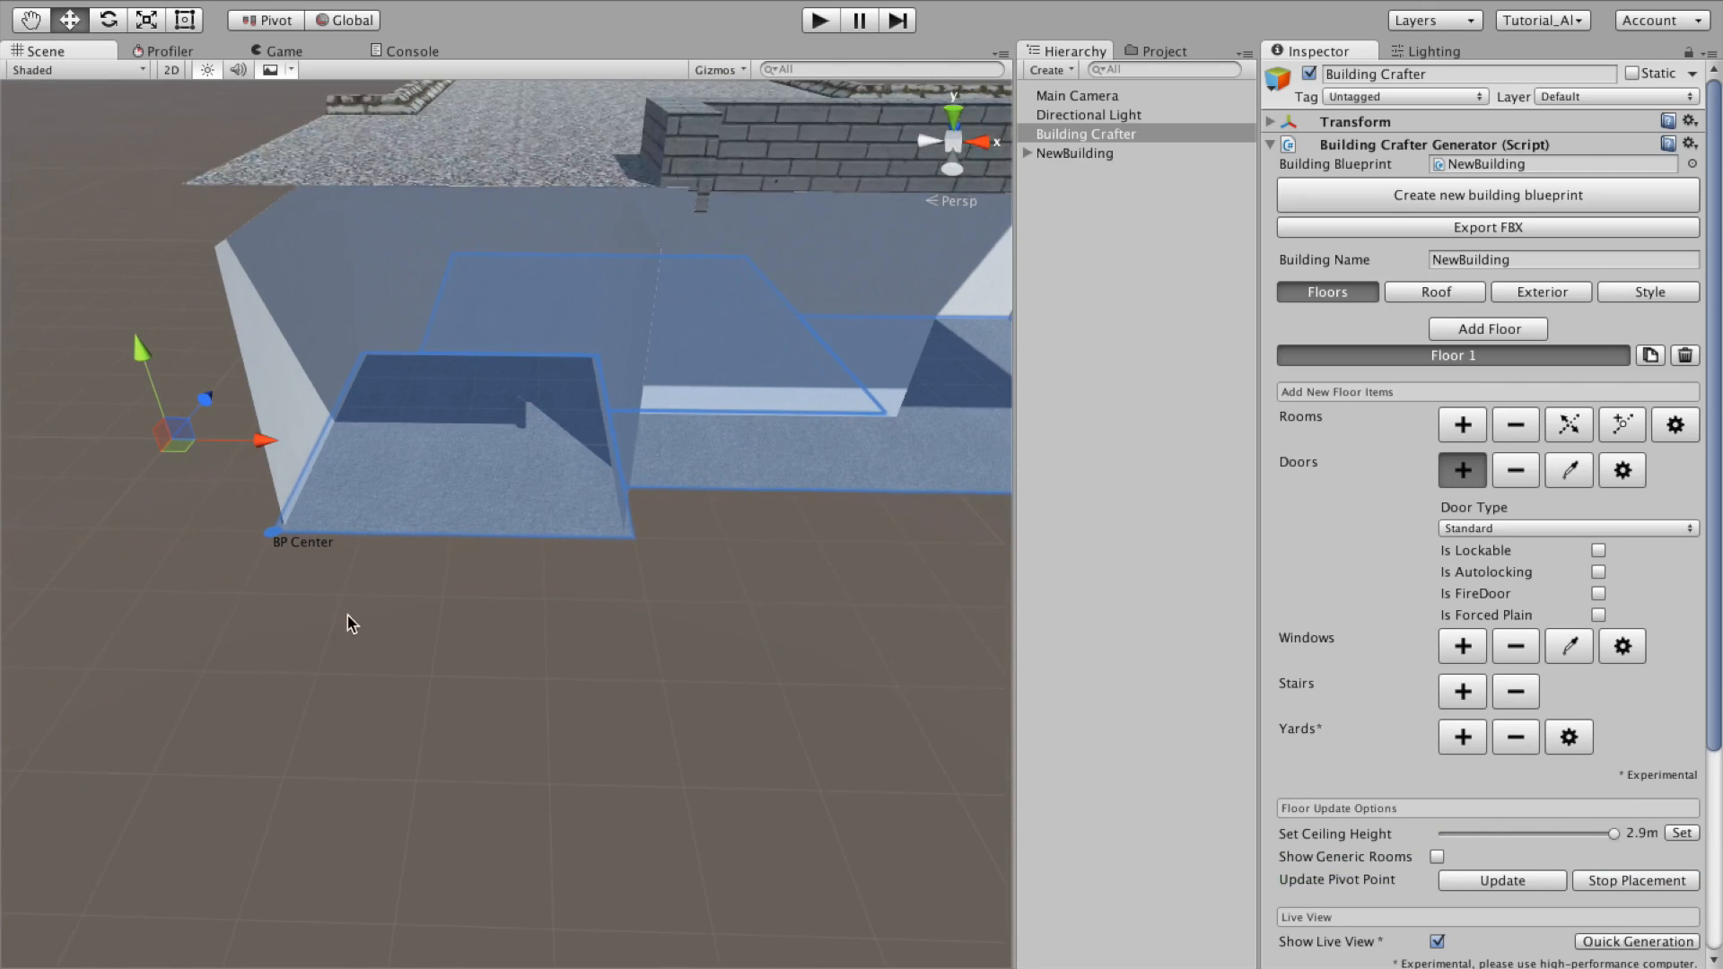
click(517, 536)
alt+drag(517, 537, 571, 474)
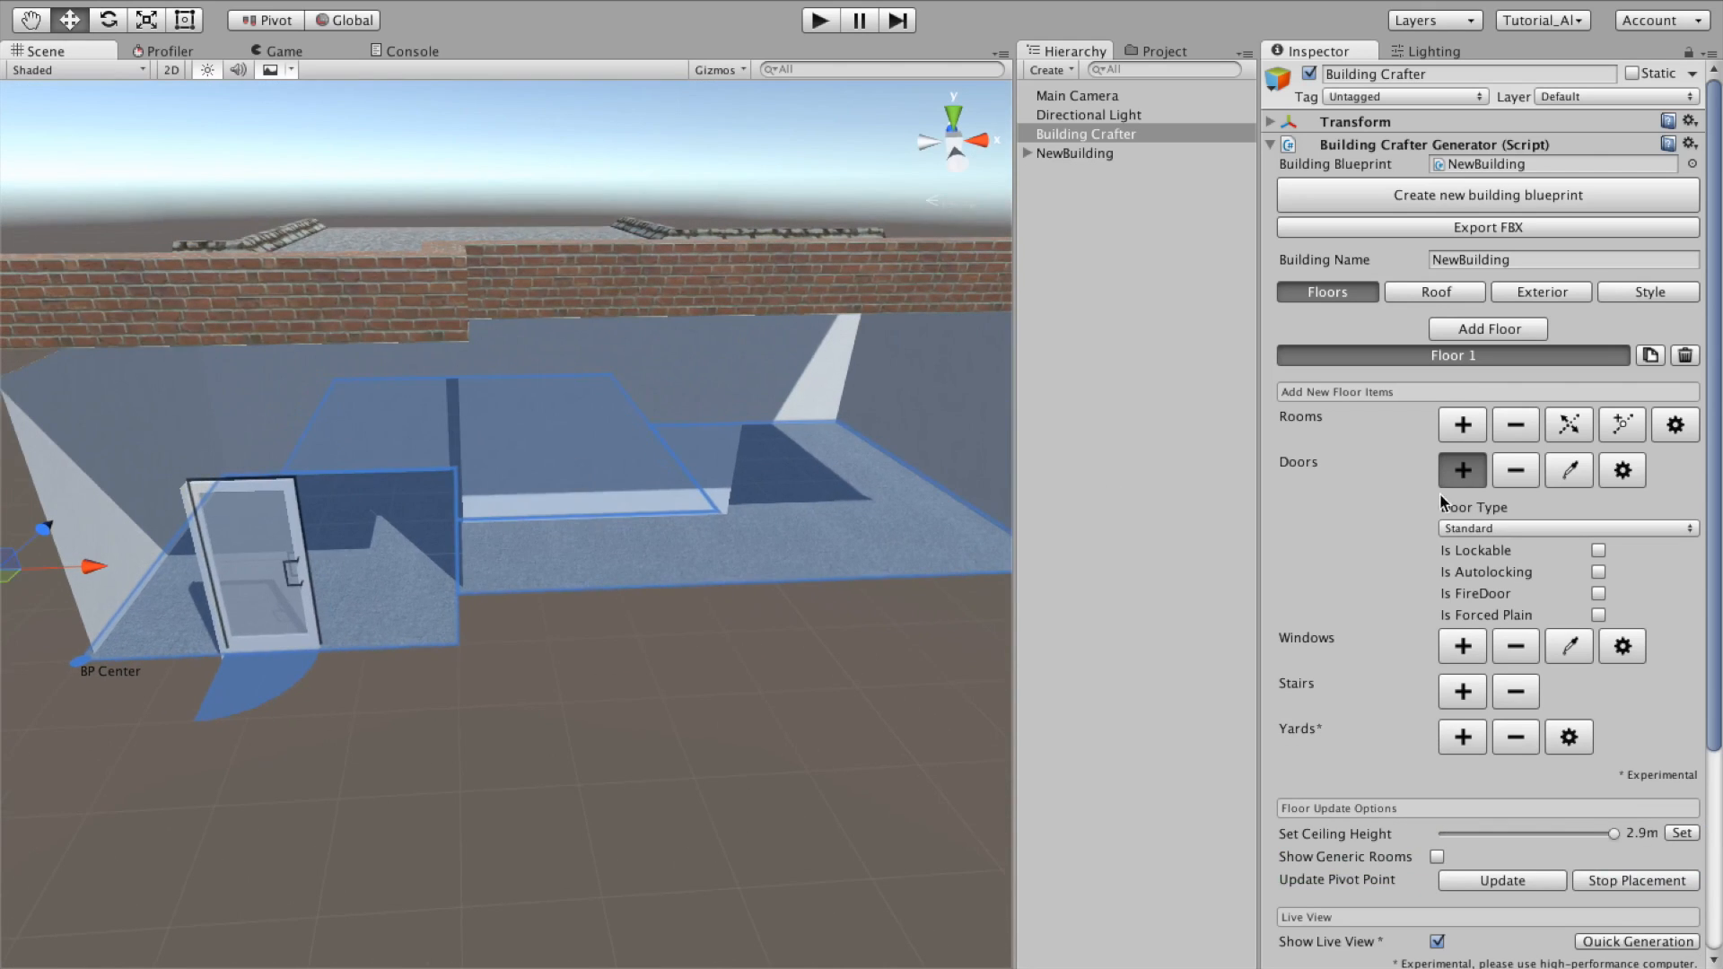
Step: Add Standard windows to the front and side walls of the L-shaped Floor 1 room
click(1463, 644)
alt+drag(762, 500, 654, 548)
click(526, 511)
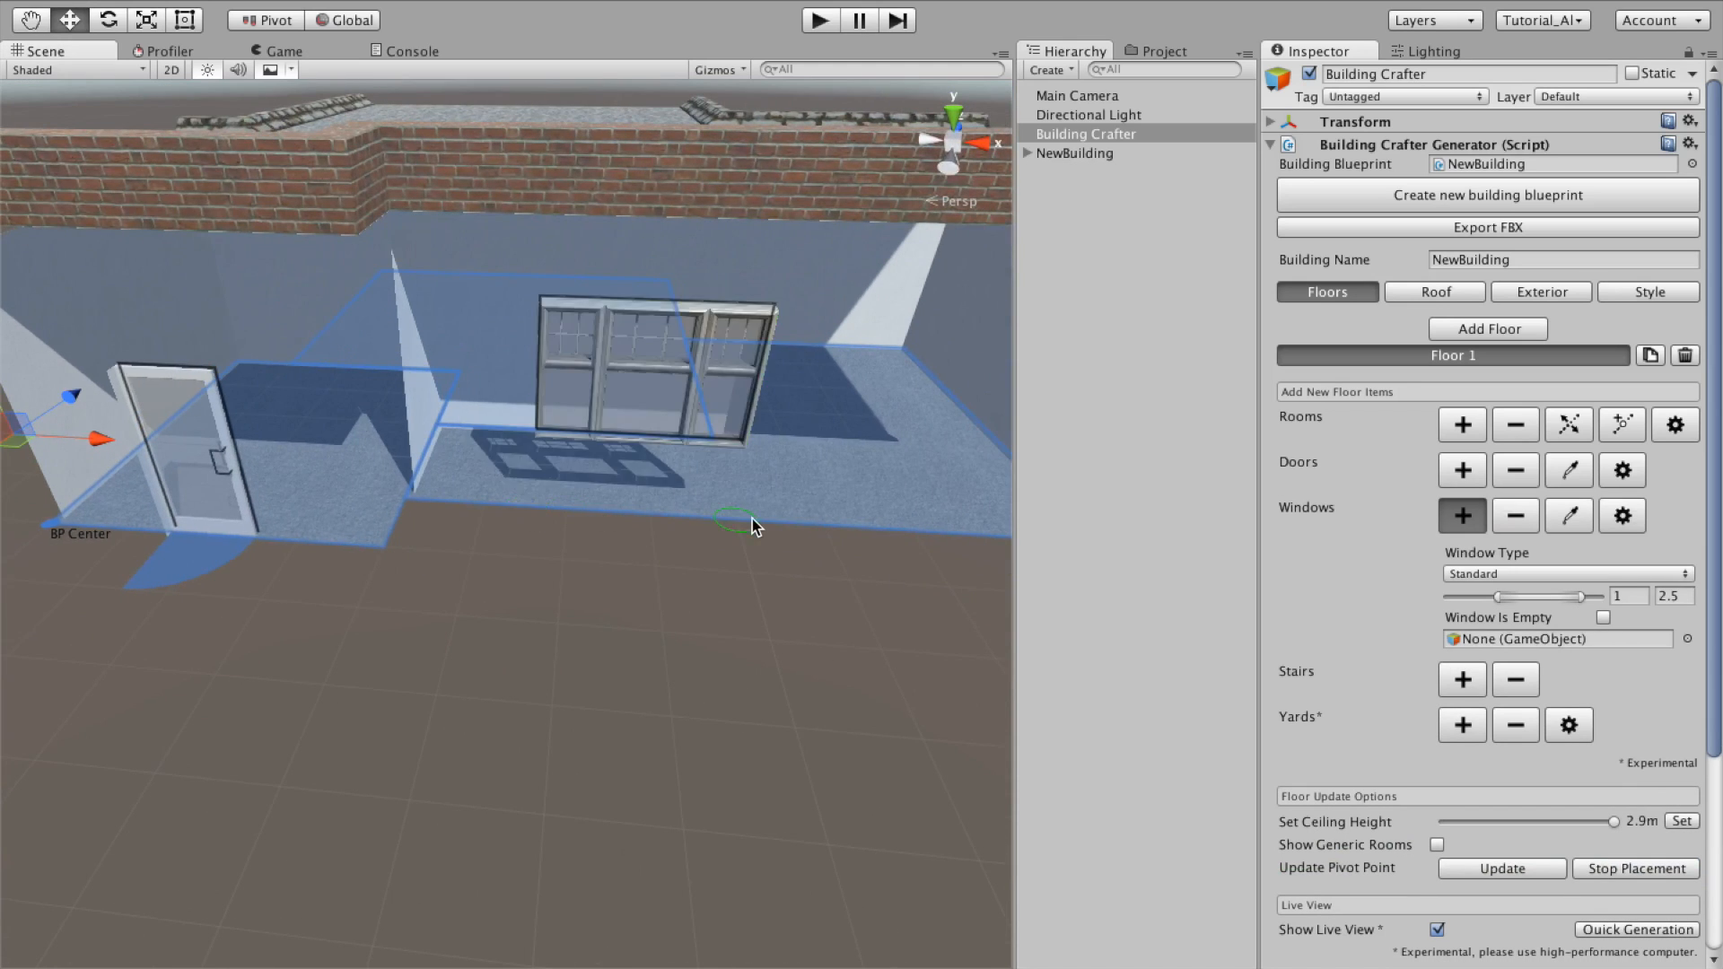
mouse_move(758, 526)
alt+mouse_down()
mouse_move(778, 523)
mouse_move(177, 593)
alt+mouse_up()
click(732, 521)
alt+drag(466, 582, 232, 465)
click(684, 527)
Step: Add Standard interior doors connecting the three Floor 1 rooms and deselect the generator to show the exterior
click(1464, 466)
alt+drag(534, 512, 863, 542)
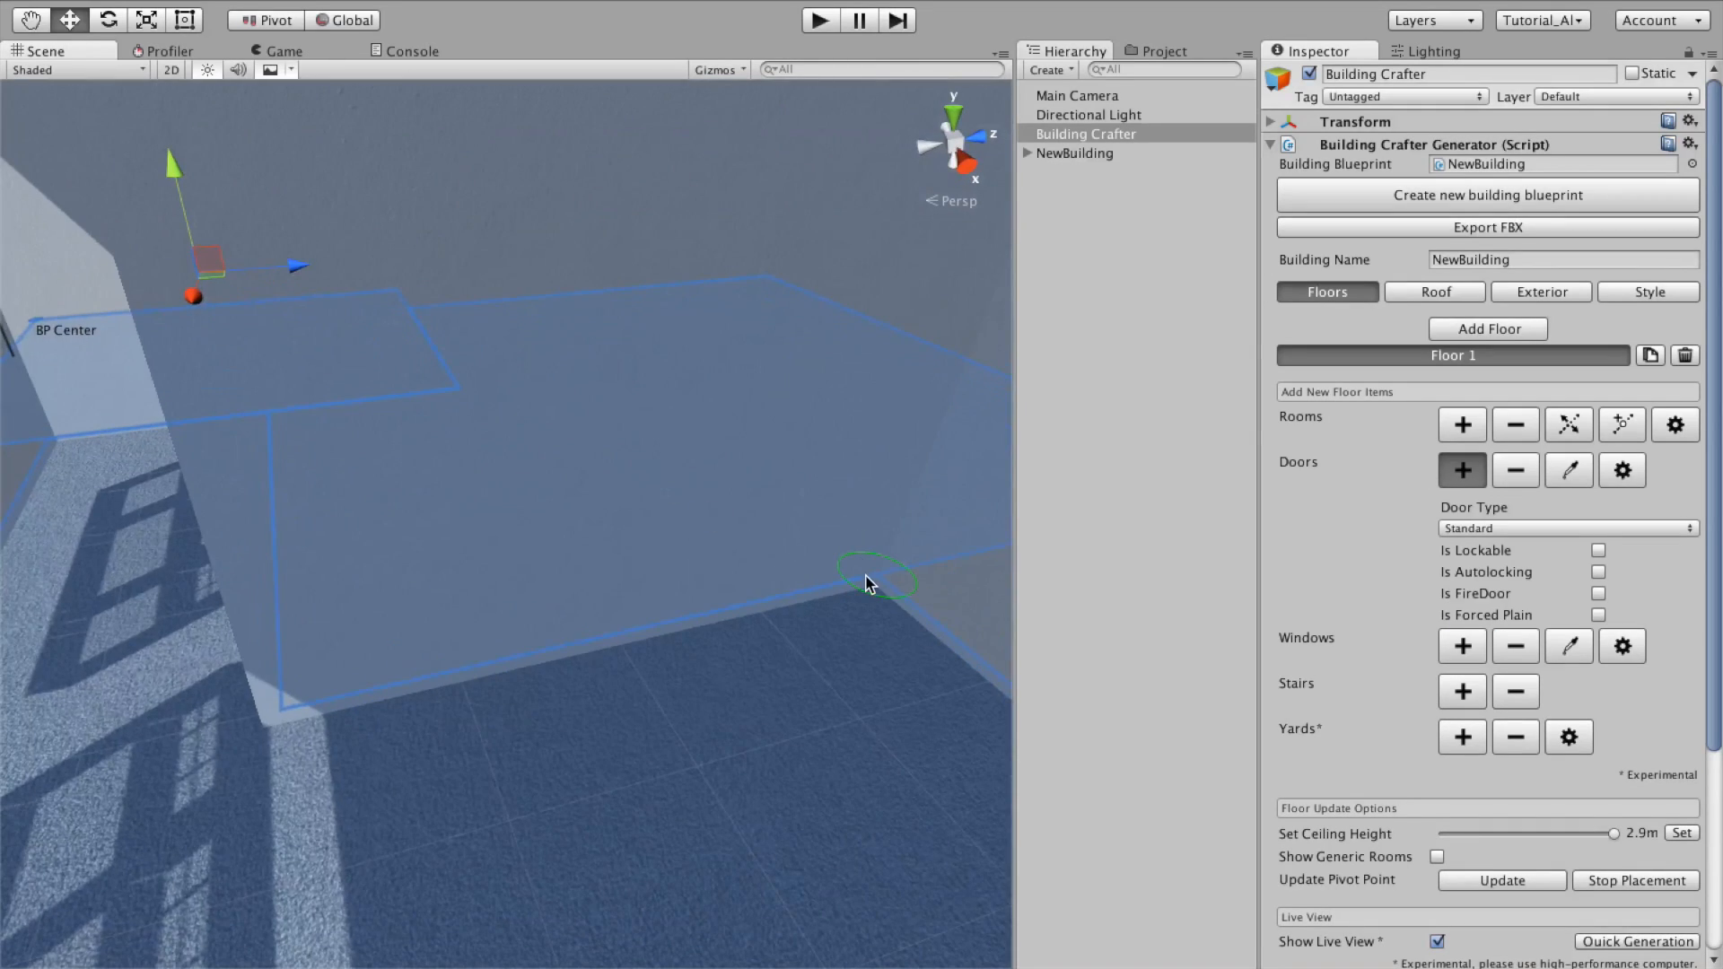
click(297, 669)
alt+drag(288, 673, 11, 665)
click(753, 586)
alt+drag(753, 586, 9, 516)
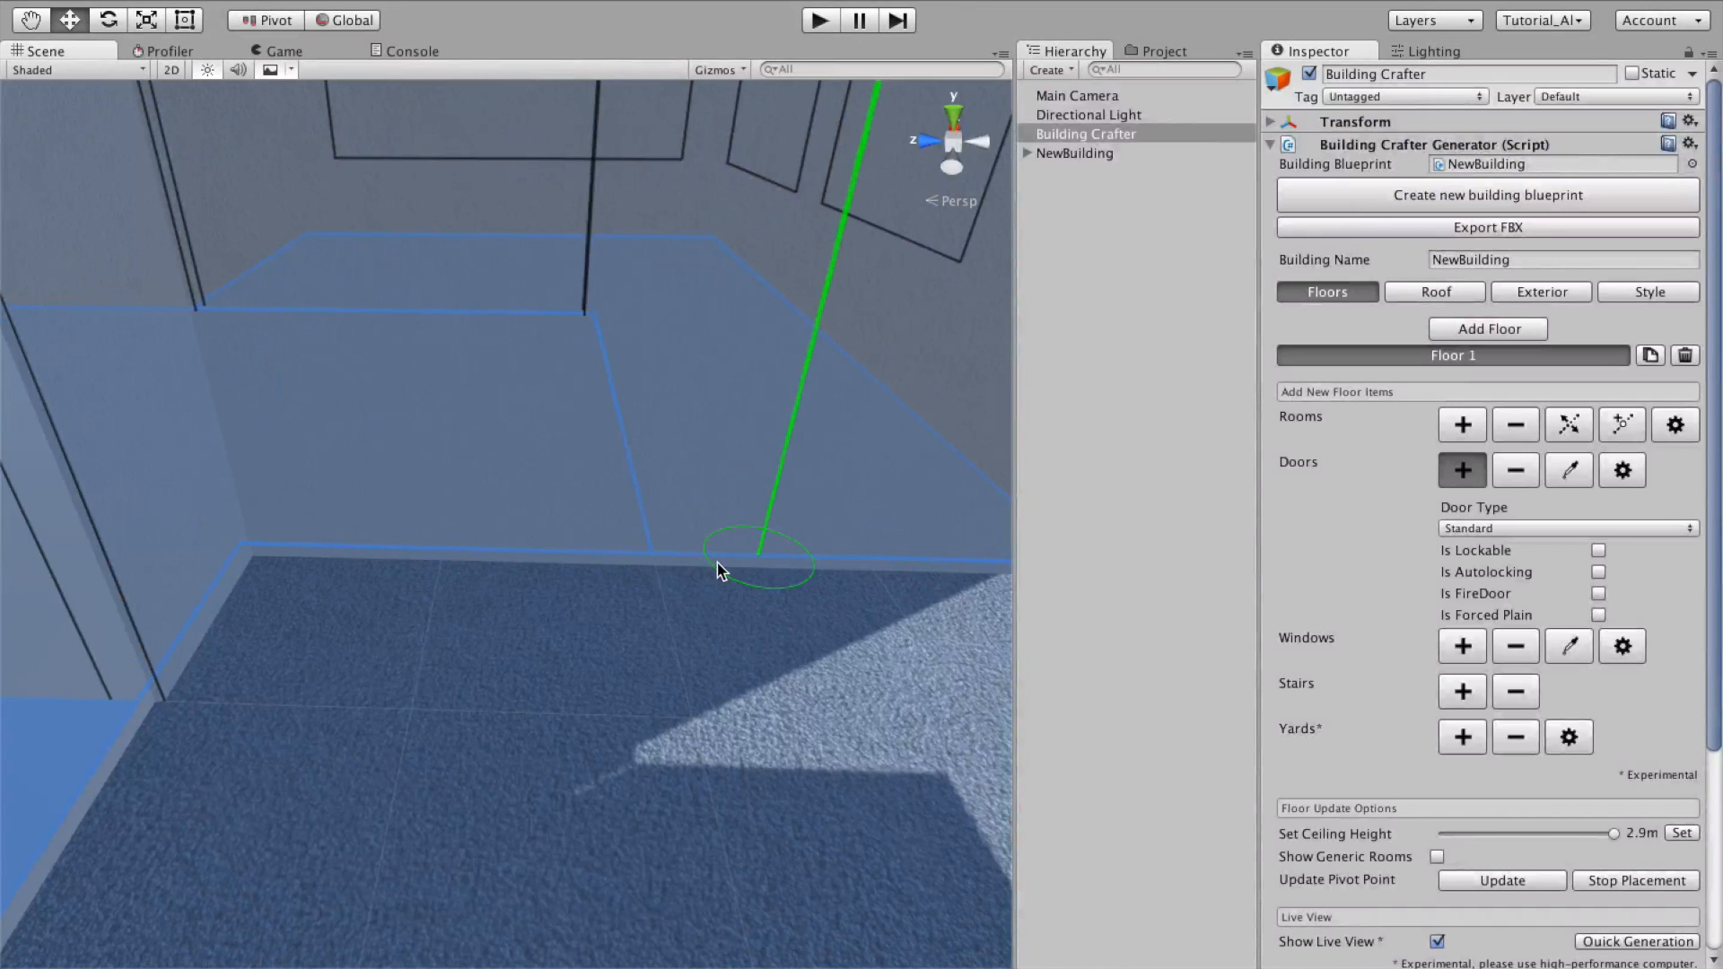
alt+drag(962, 571, 469, 577)
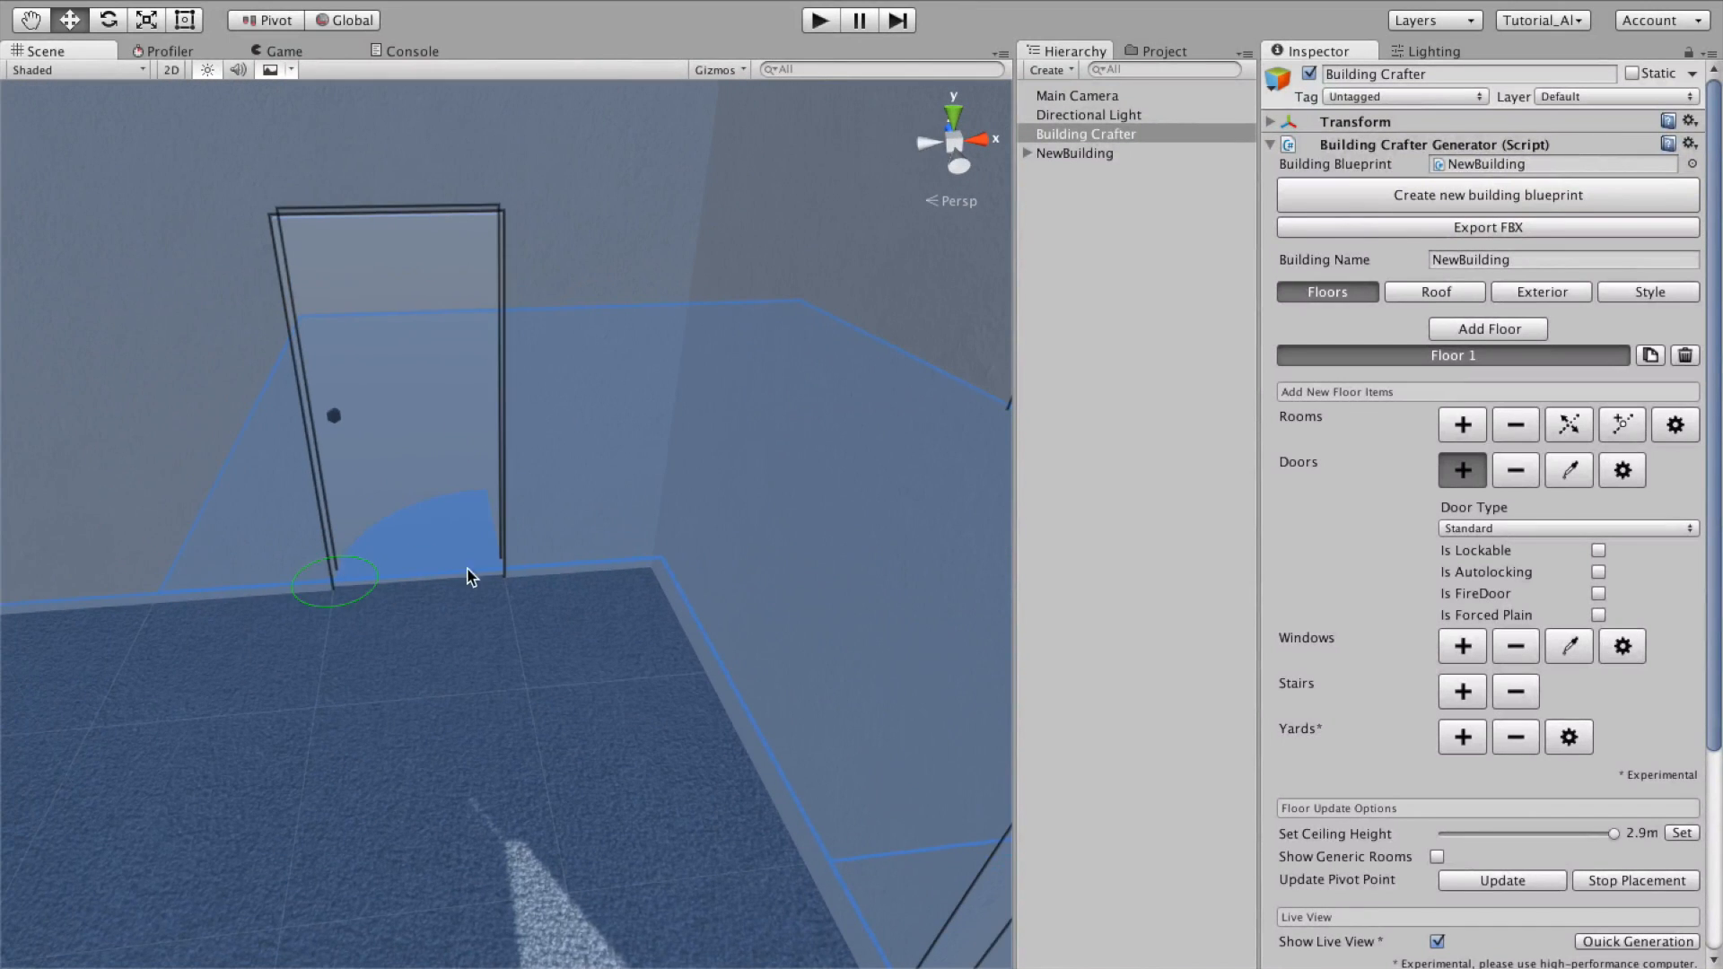
click(574, 568)
alt+drag(538, 657, 478, 616)
alt+drag(474, 531, 601, 499)
click(1170, 358)
alt+drag(772, 628, 748, 666)
alt+scroll(748, 666, down, 3)
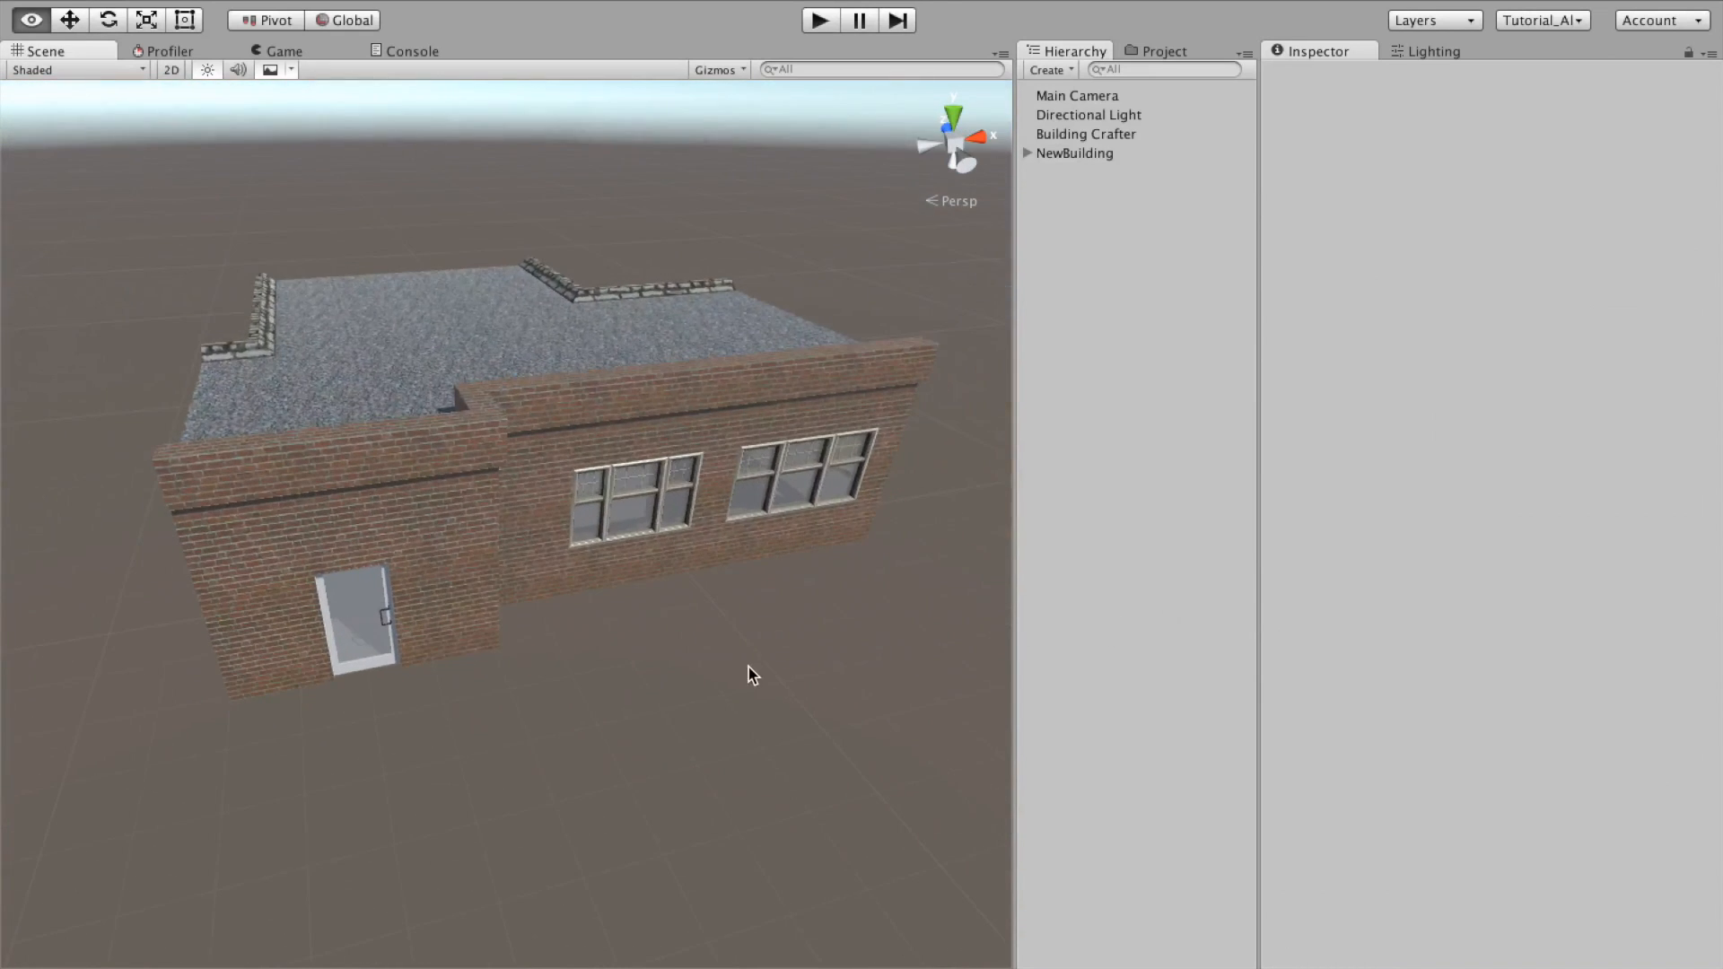
Step: Add Floor 2 to the building and draw a four-cornered room on top of the first storey
click(1116, 139)
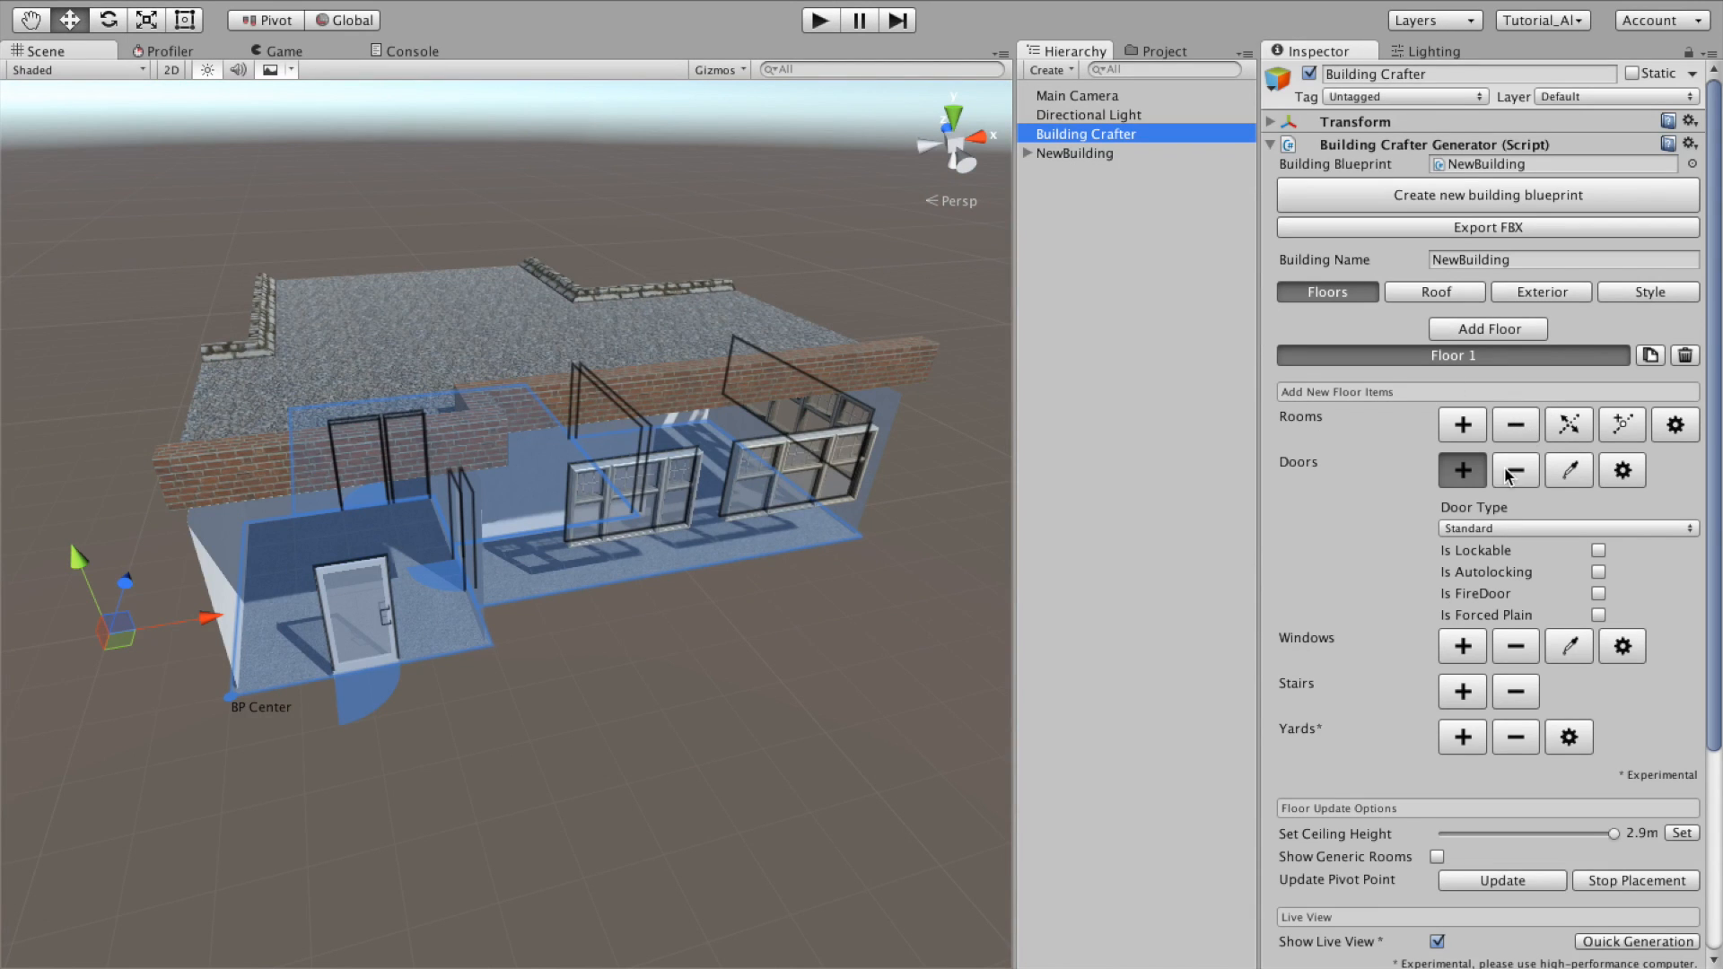
click(1491, 330)
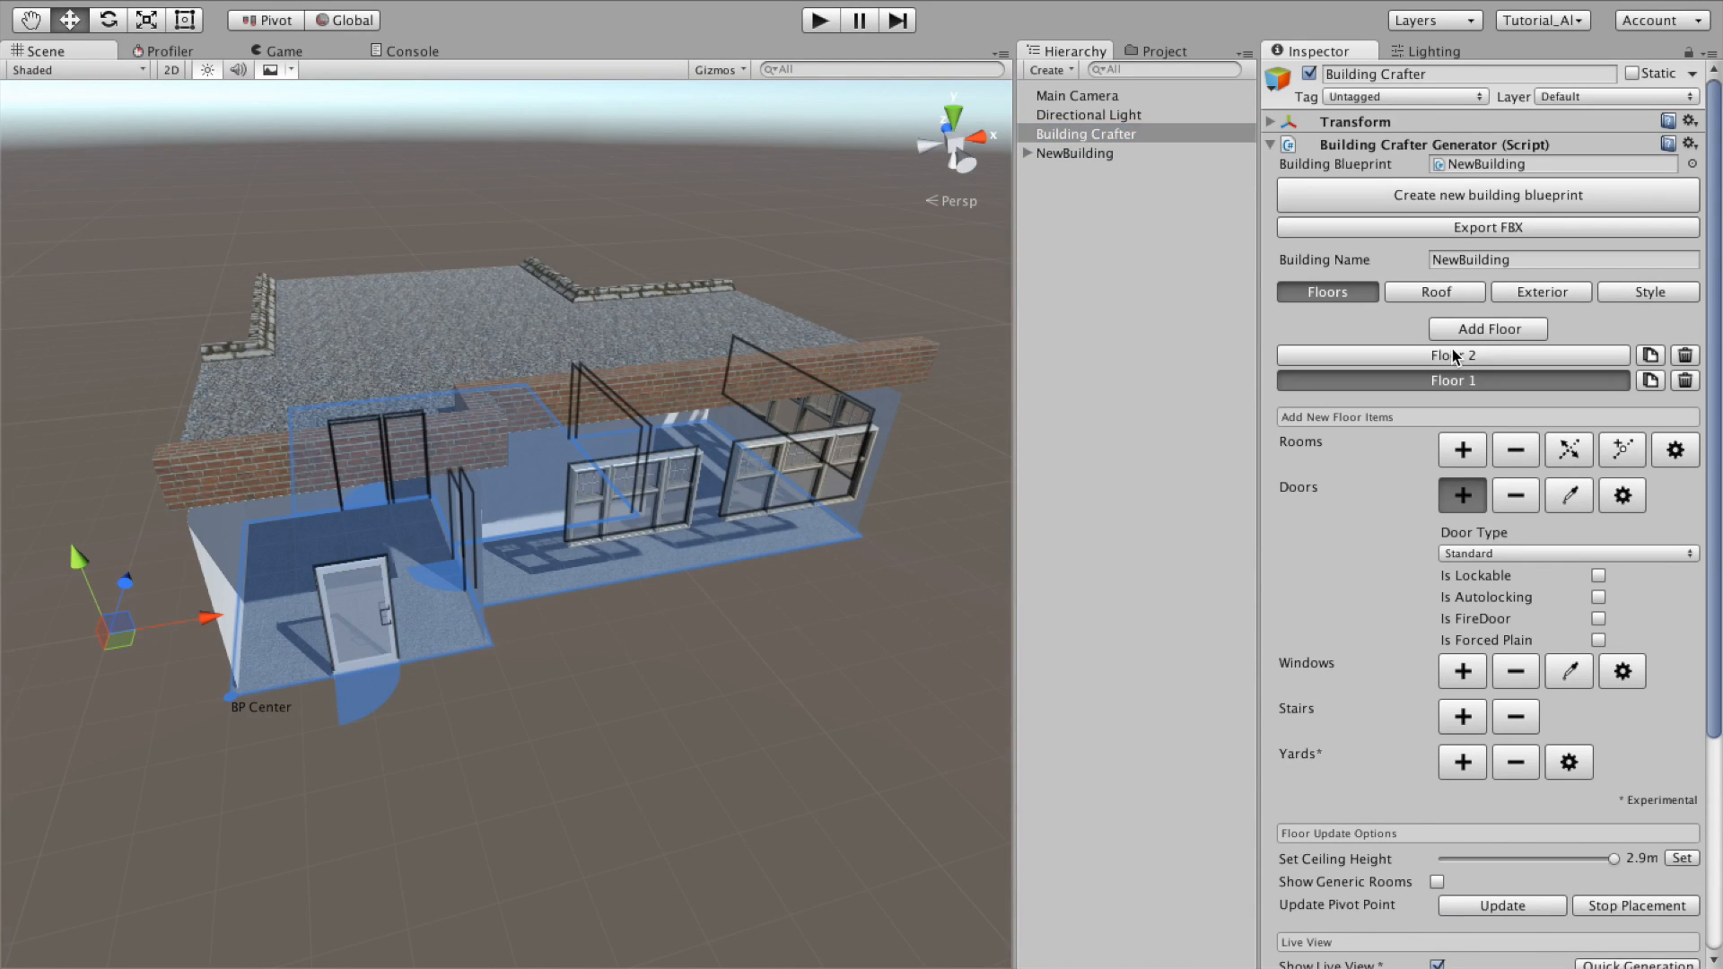
click(1457, 357)
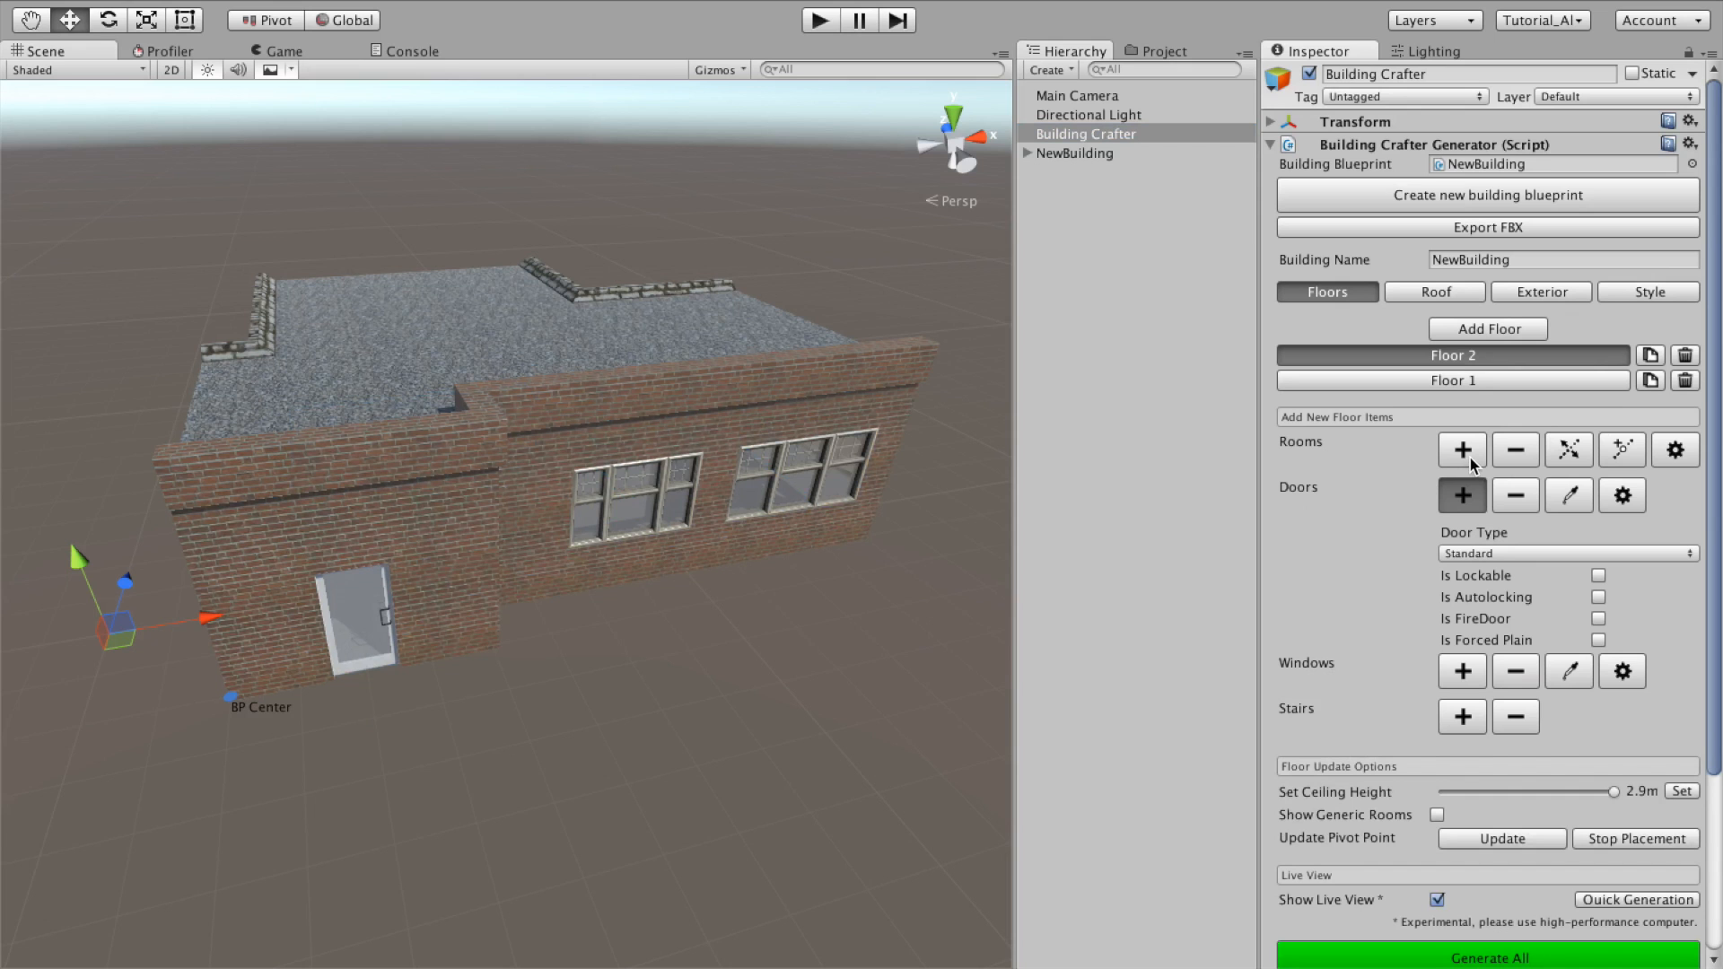
click(1463, 449)
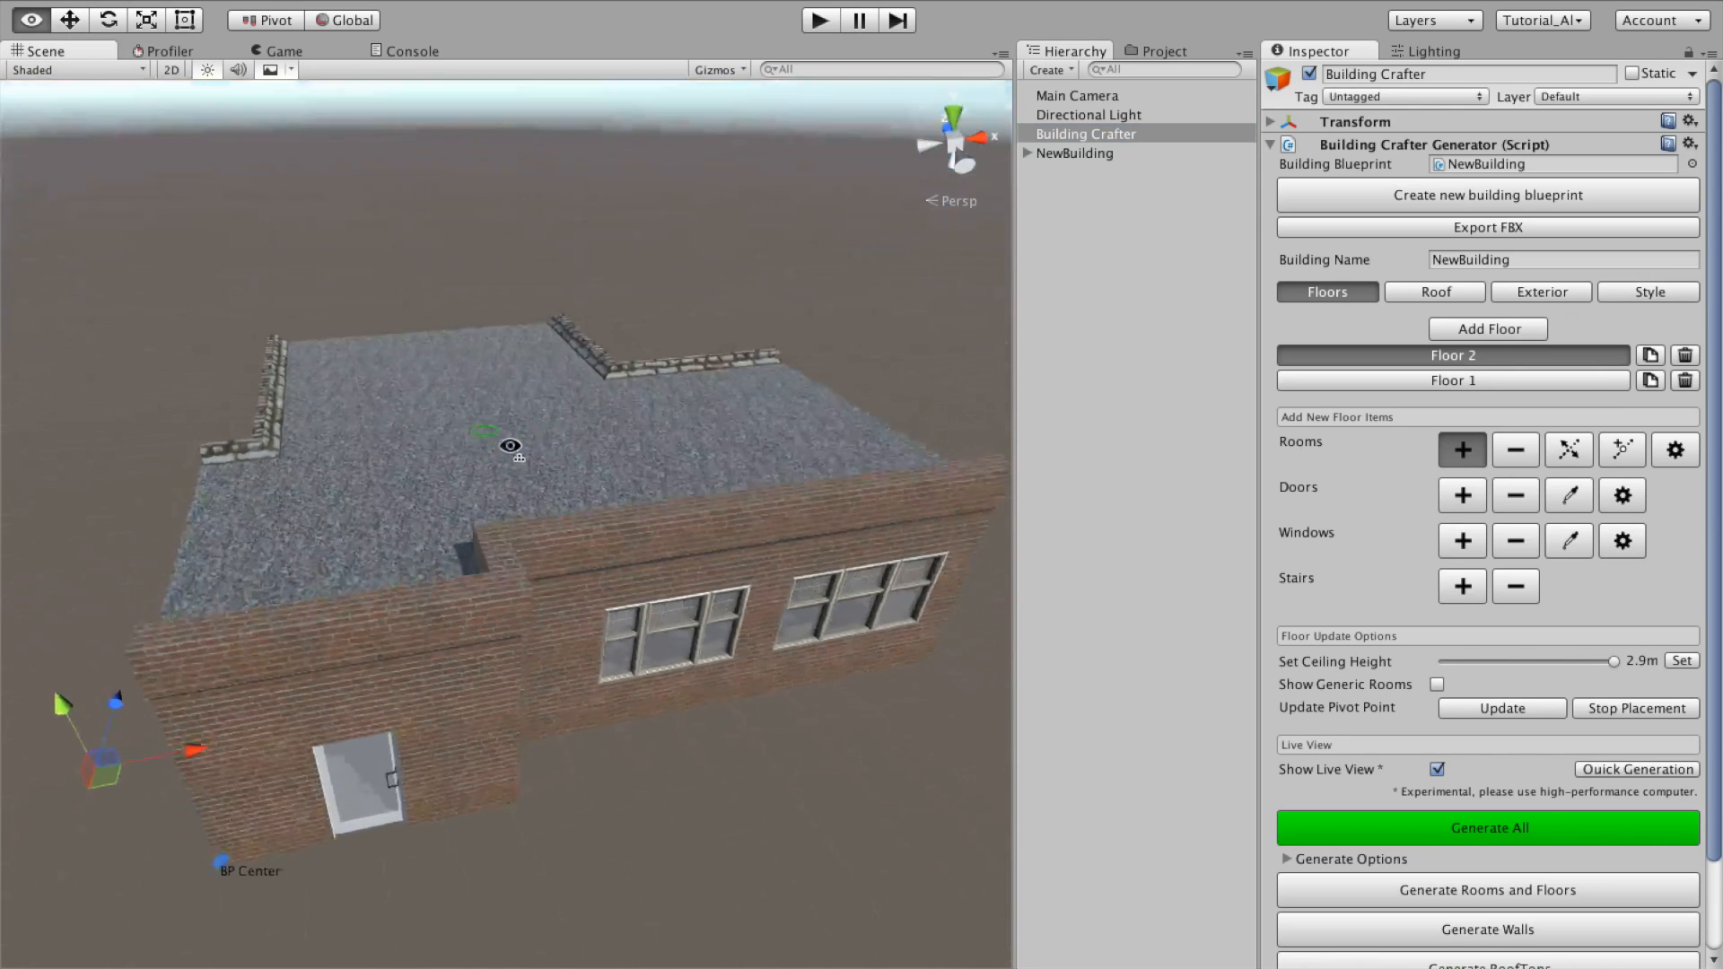
click(376, 419)
click(403, 600)
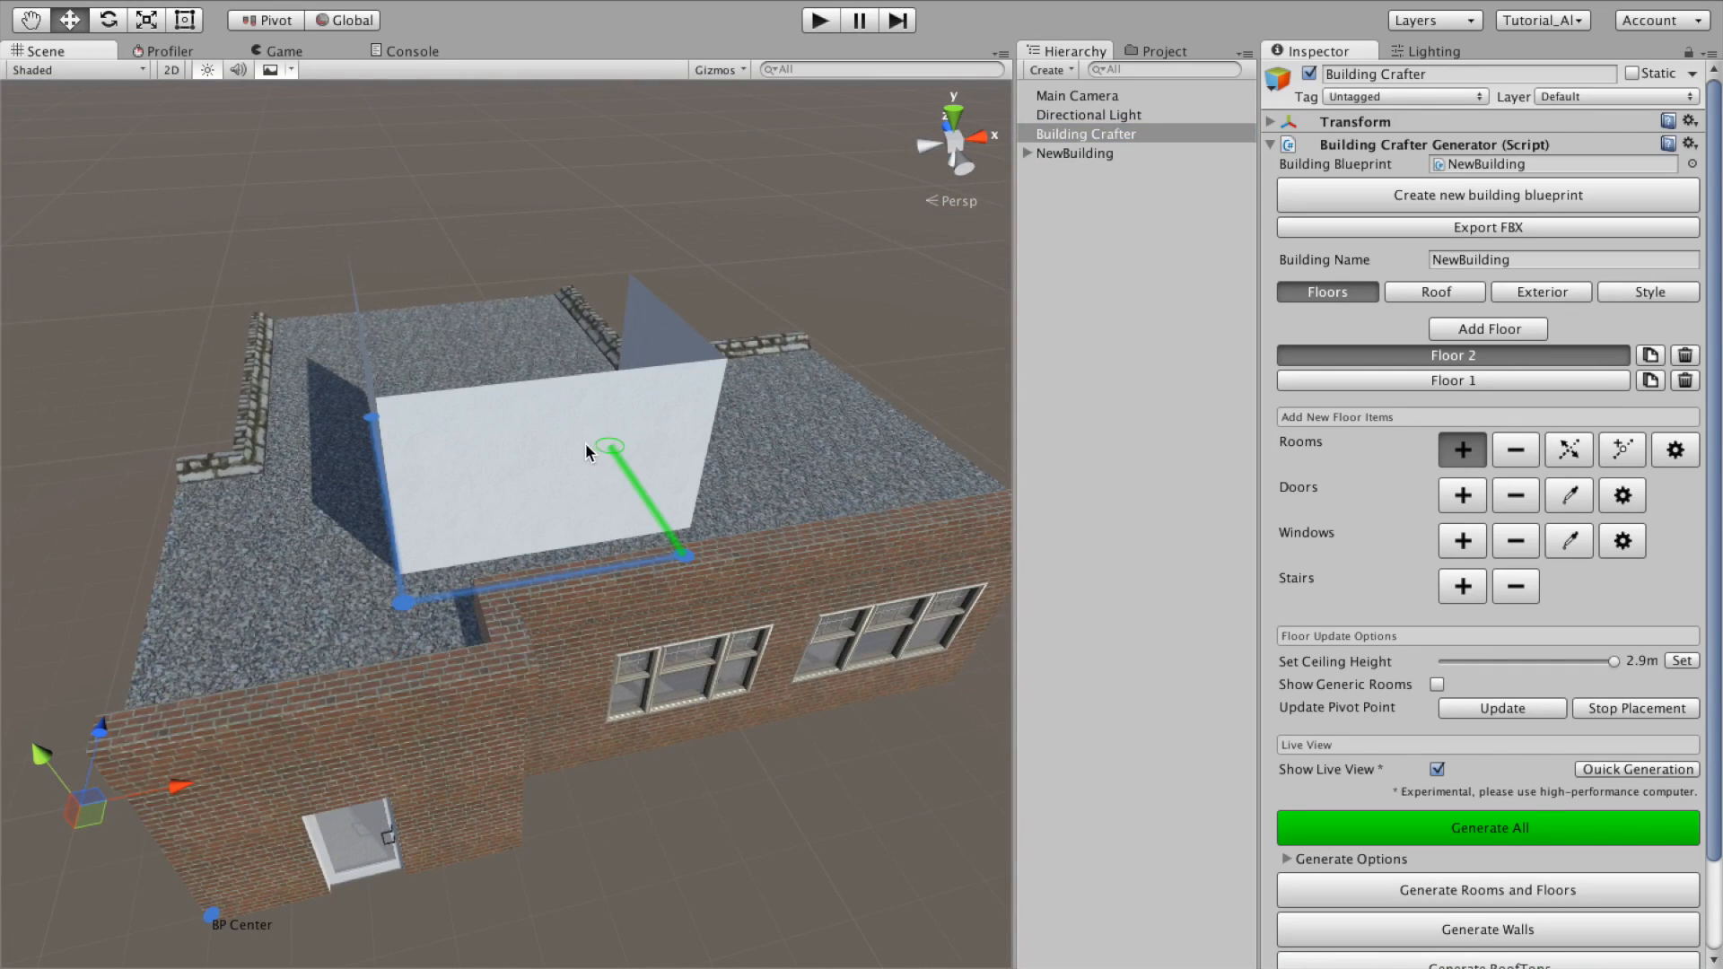
click(562, 417)
click(373, 411)
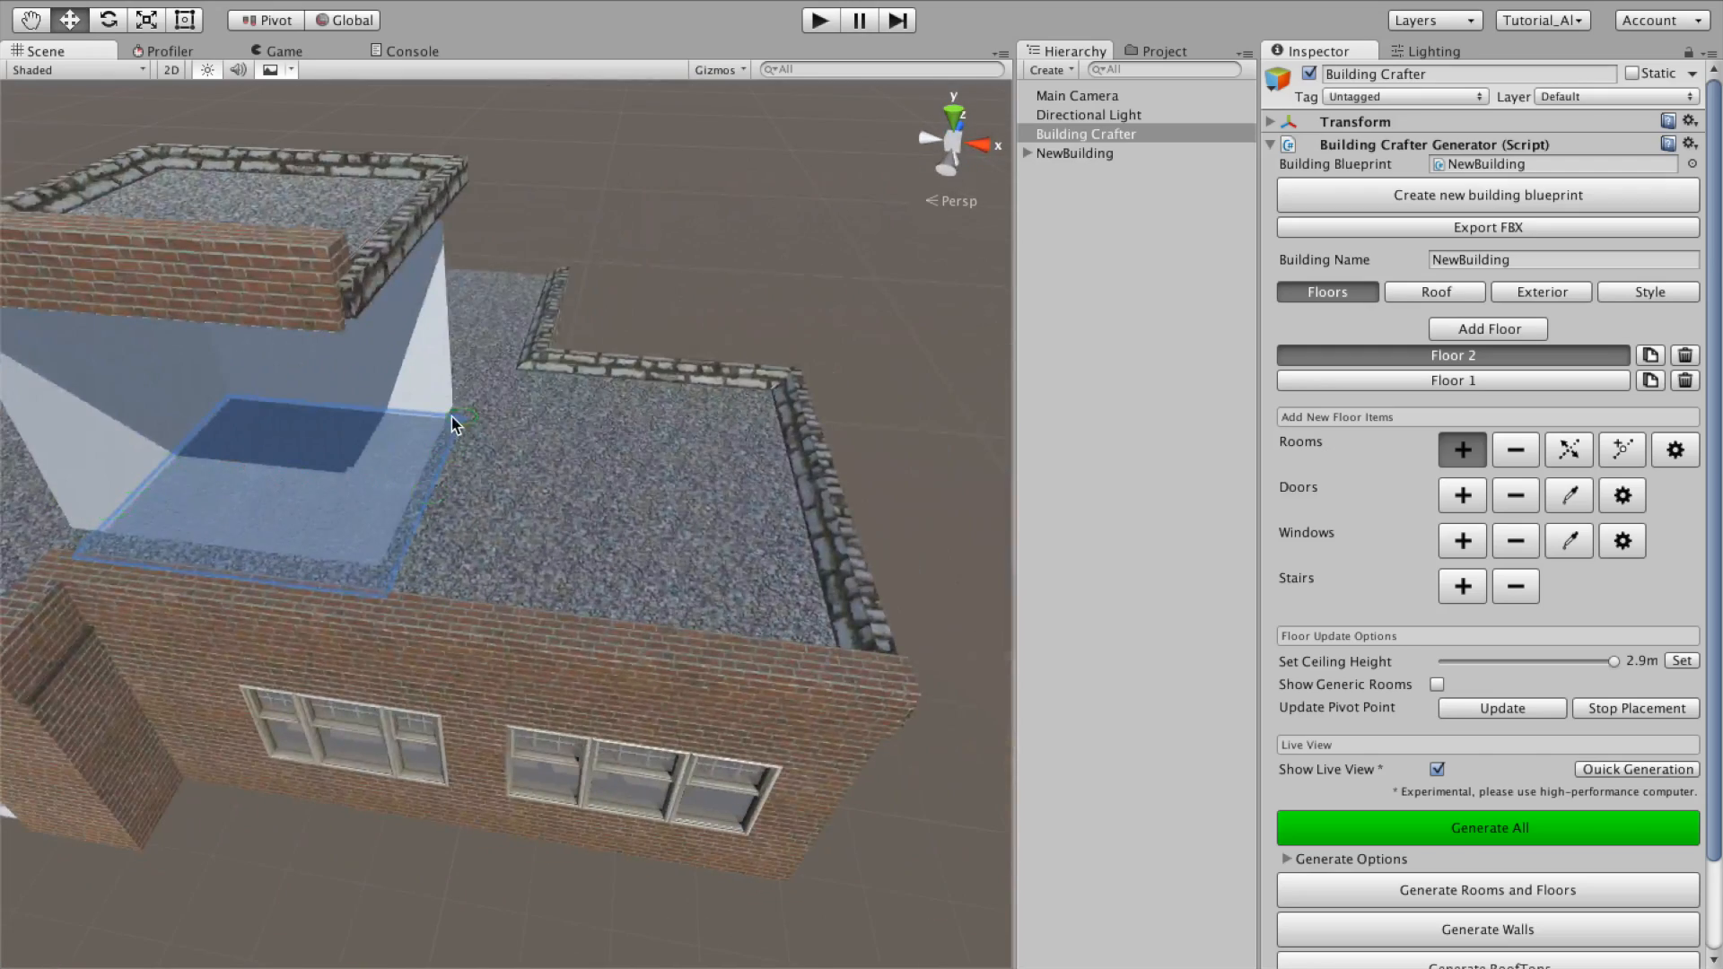
Step: Draw a second Floor 2 room beside the first, reaching the building's outer side and front walls
click(458, 418)
click(785, 446)
click(861, 740)
click(357, 665)
click(461, 418)
Step: Draw a third Floor 2 room over the rear part of the building
alt+drag(461, 420, 6, 485)
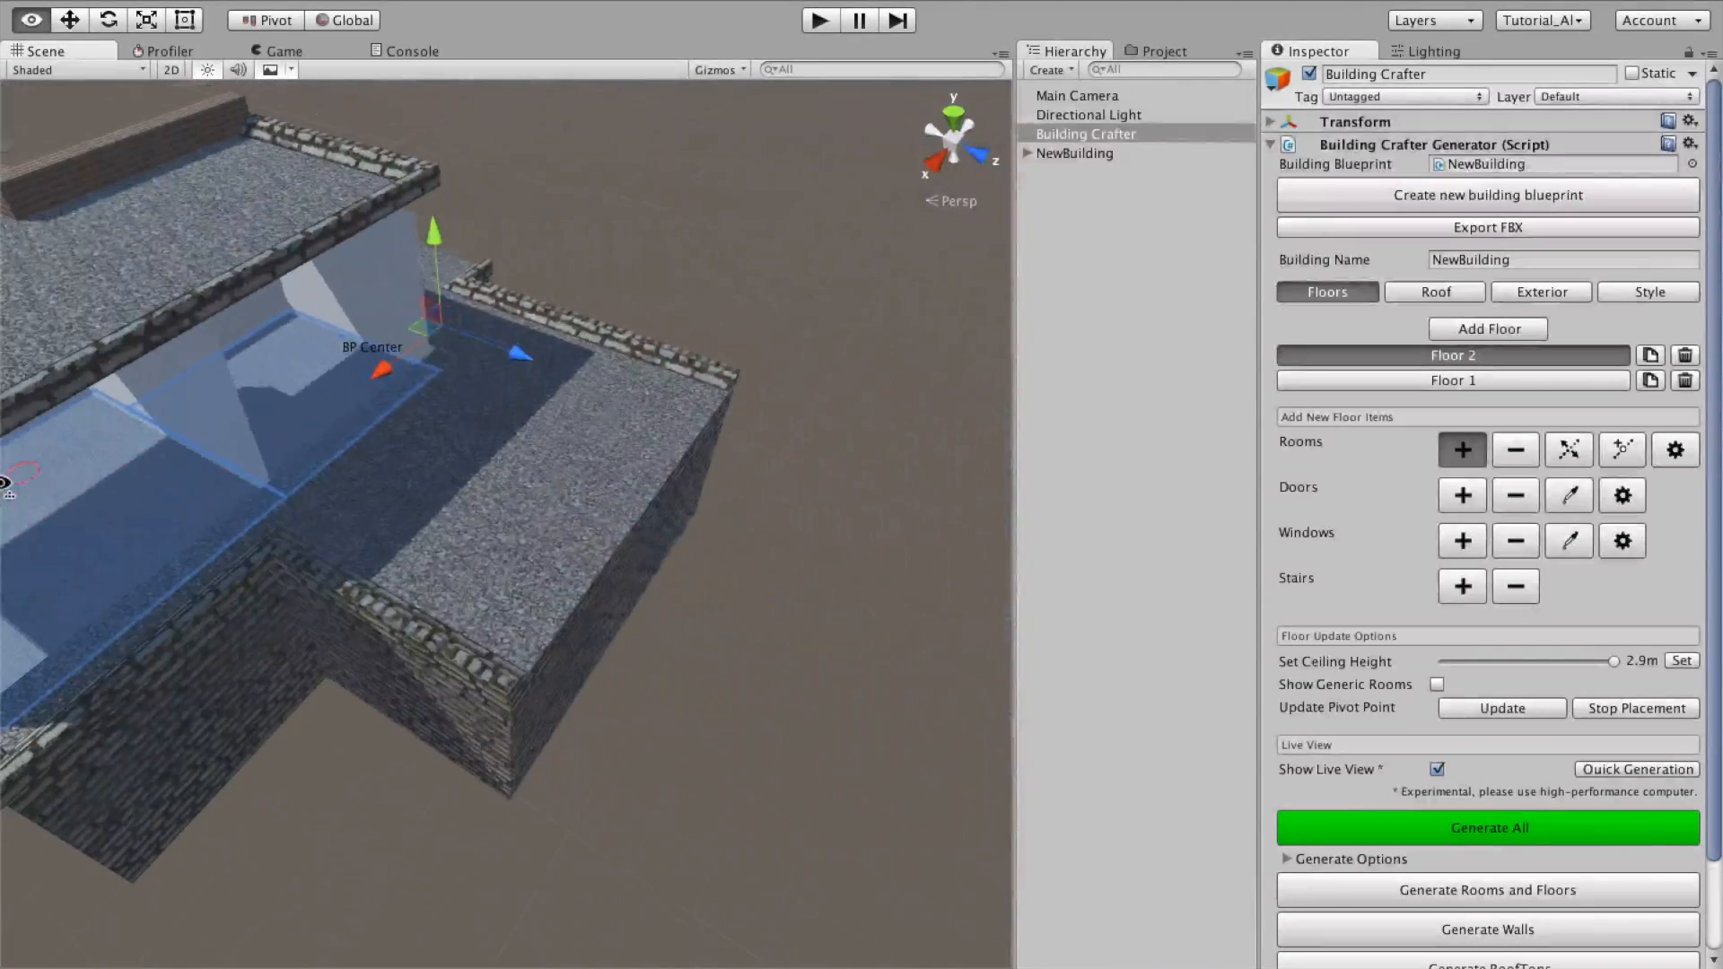
click(237, 536)
click(516, 708)
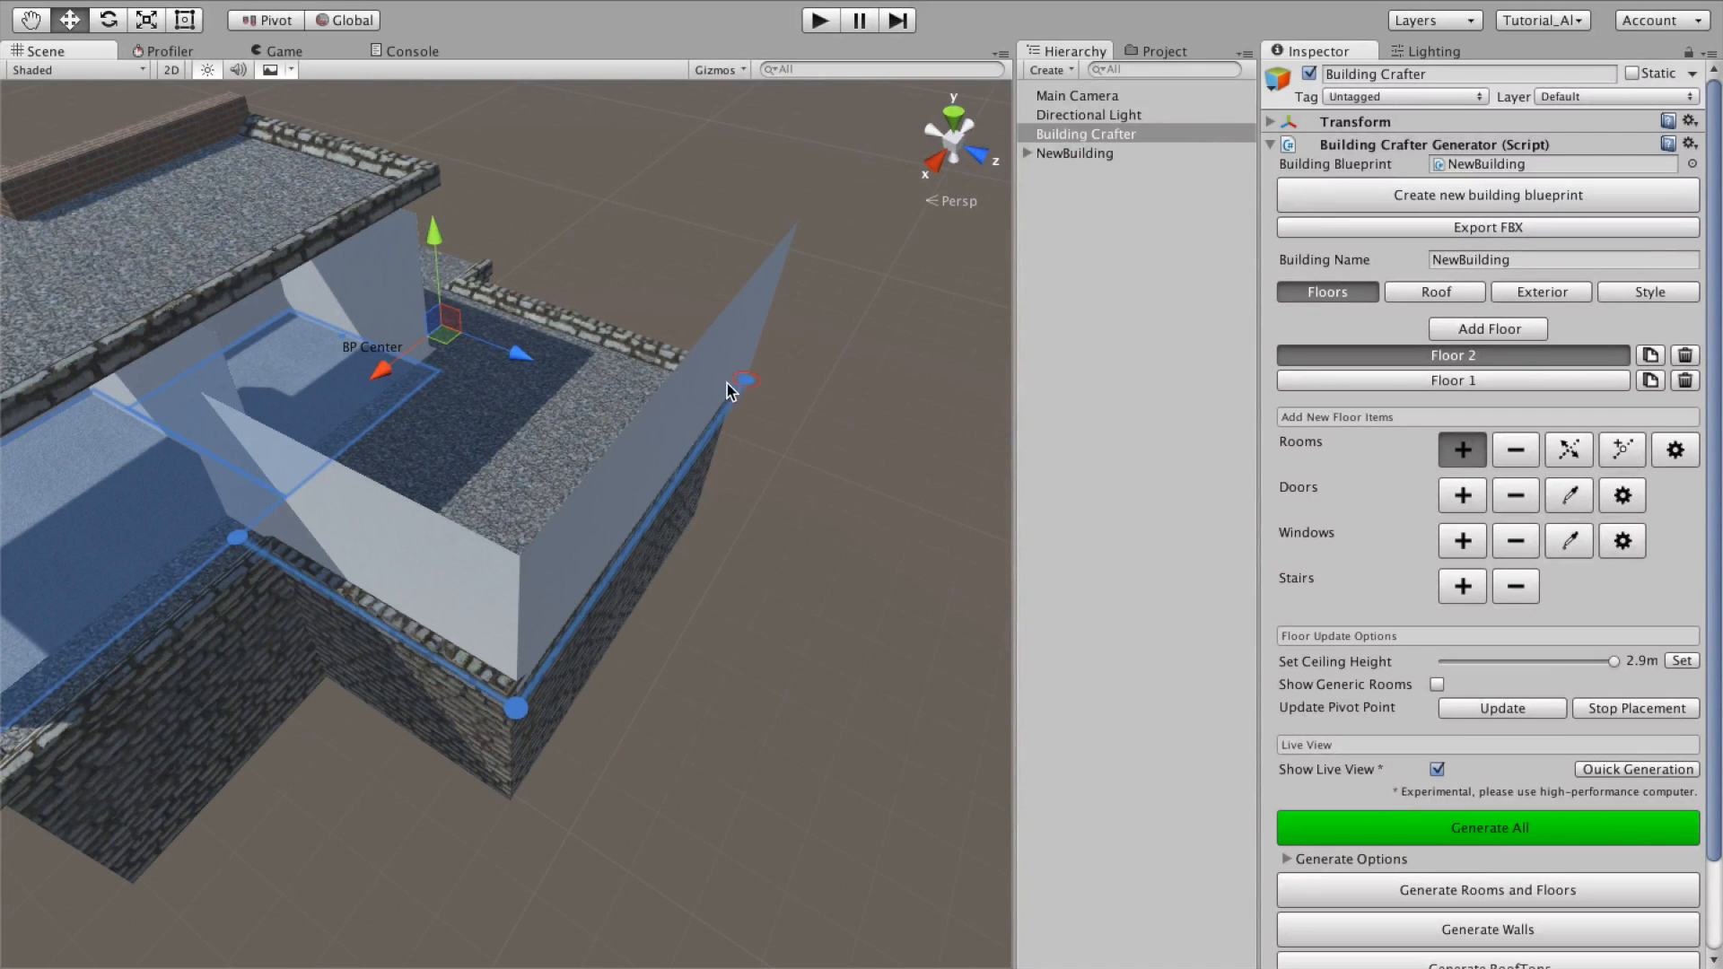
click(746, 380)
click(520, 303)
click(254, 534)
Step: Place stairs on Floor 1 just outside the rear wall of the back room
alt+drag(417, 509, 454, 409)
click(1492, 377)
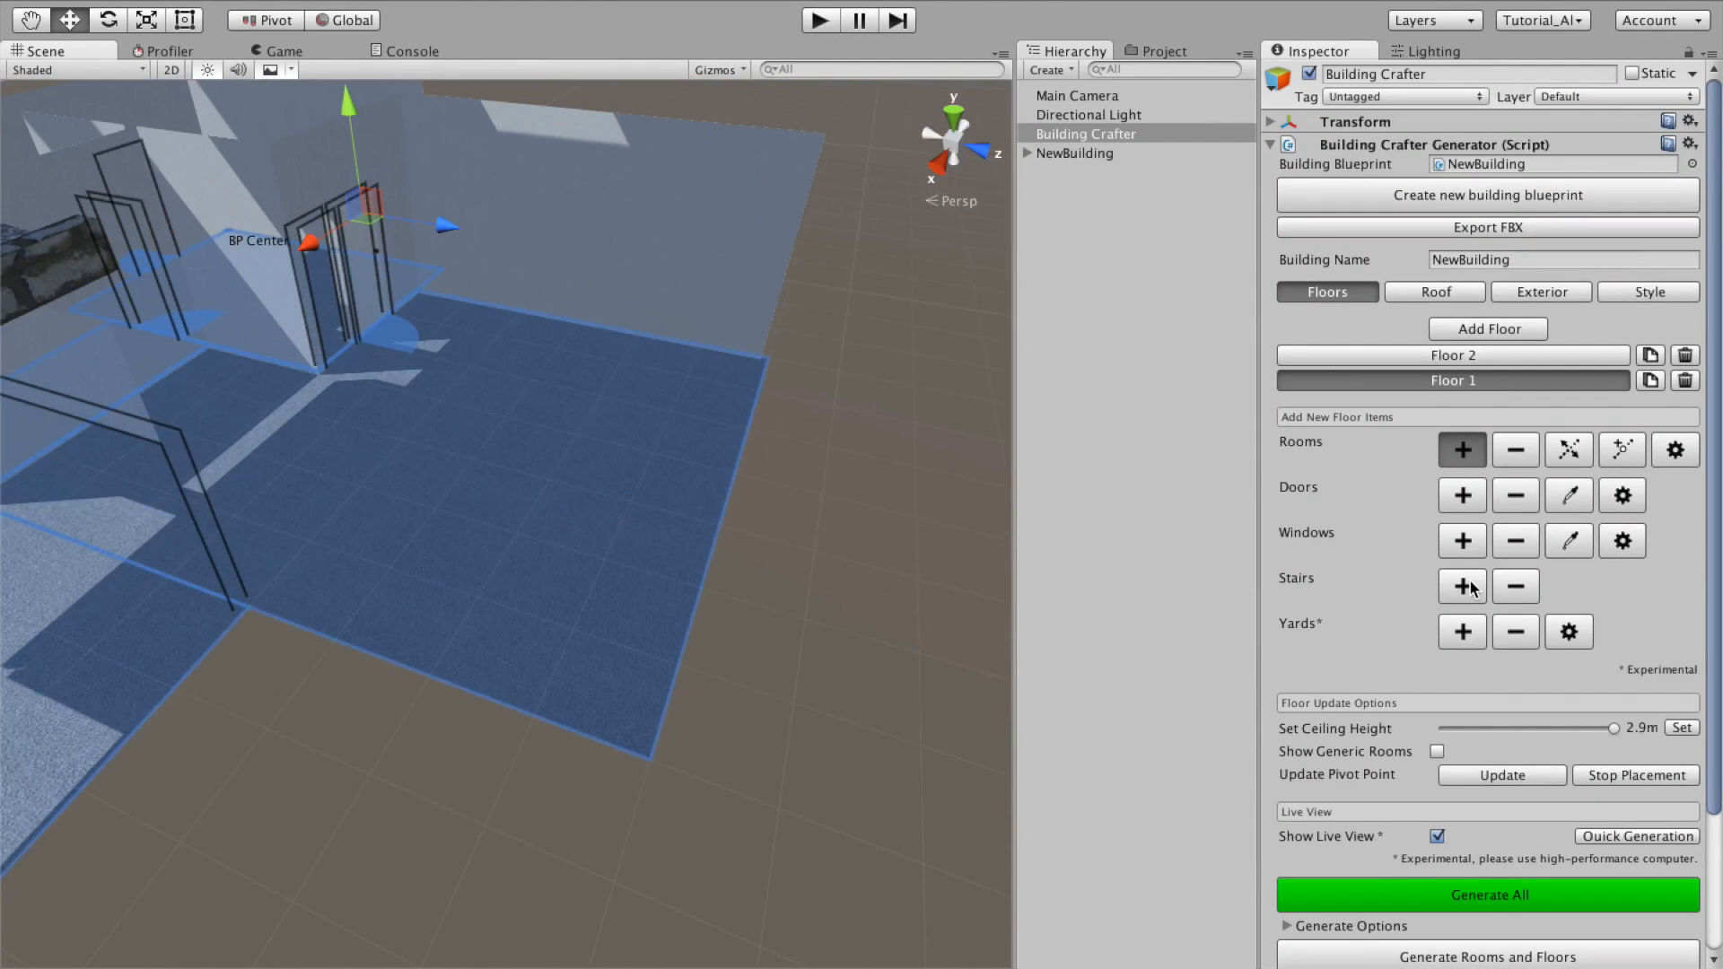
alt+drag(969, 547, 797, 536)
drag(594, 448, 525, 636)
alt+drag(525, 636, 907, 616)
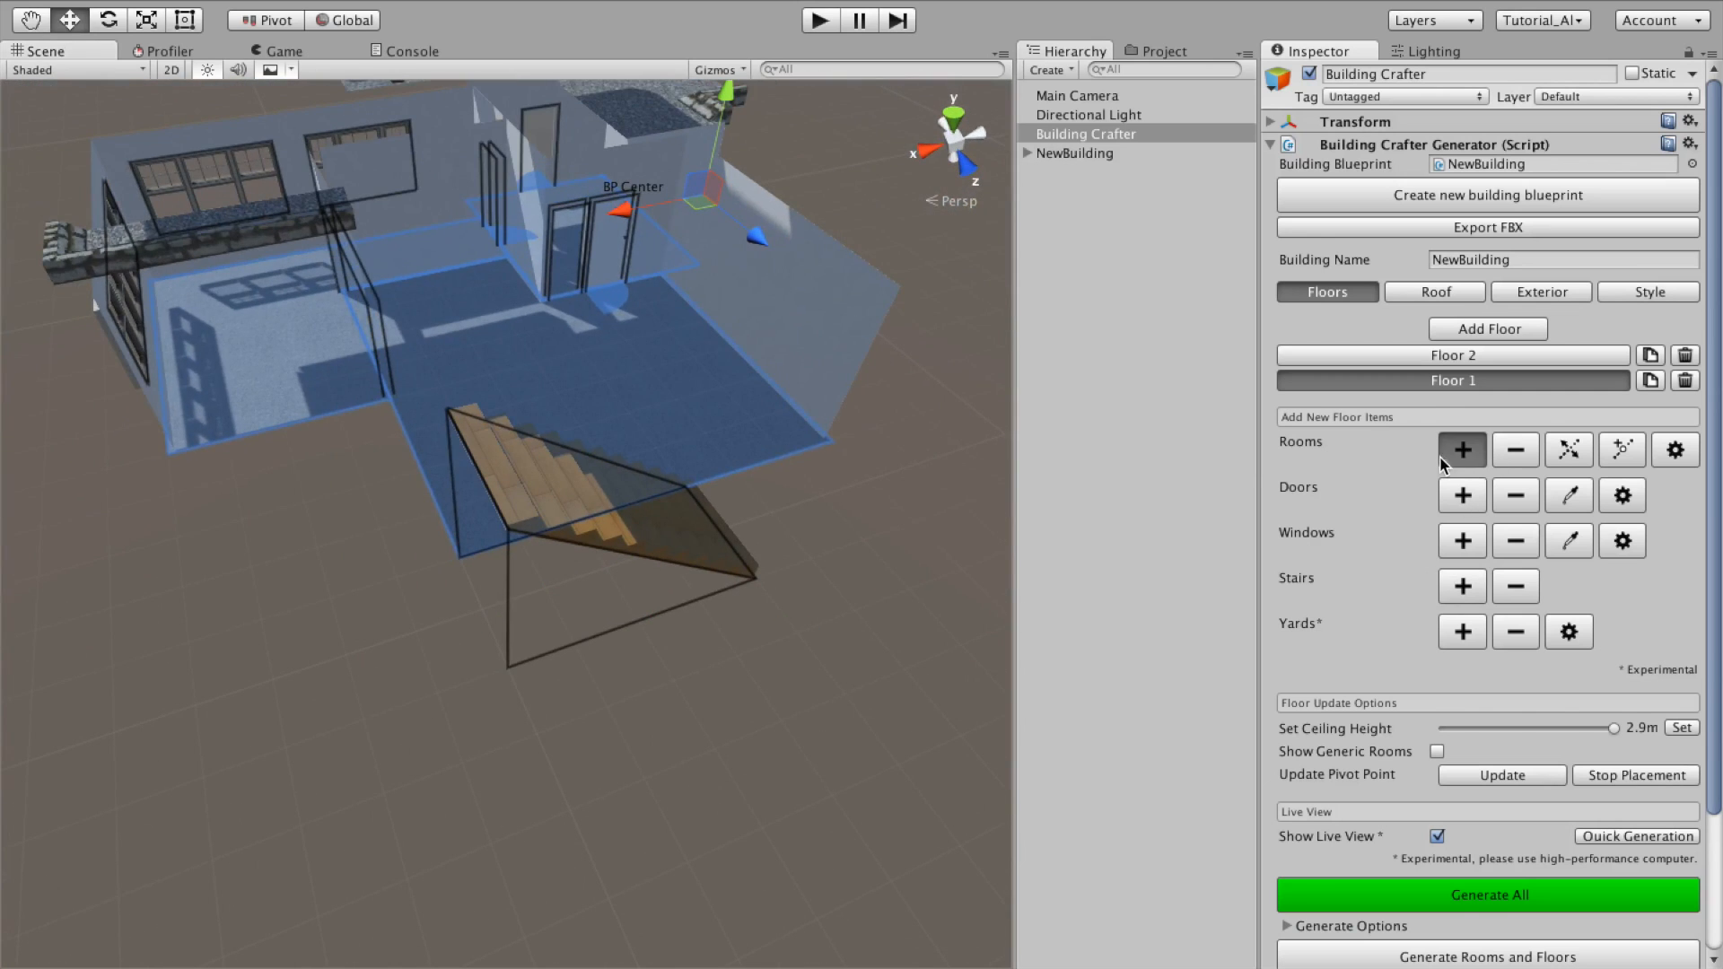
Step: Draw a Floor 1 room enclosing the stairs along the building's rear wall
drag(785, 456, 446, 474)
click(463, 560)
click(784, 457)
Step: Add a Standard door from the back room into the stair room and a Standard window in its outer wall
click(1463, 496)
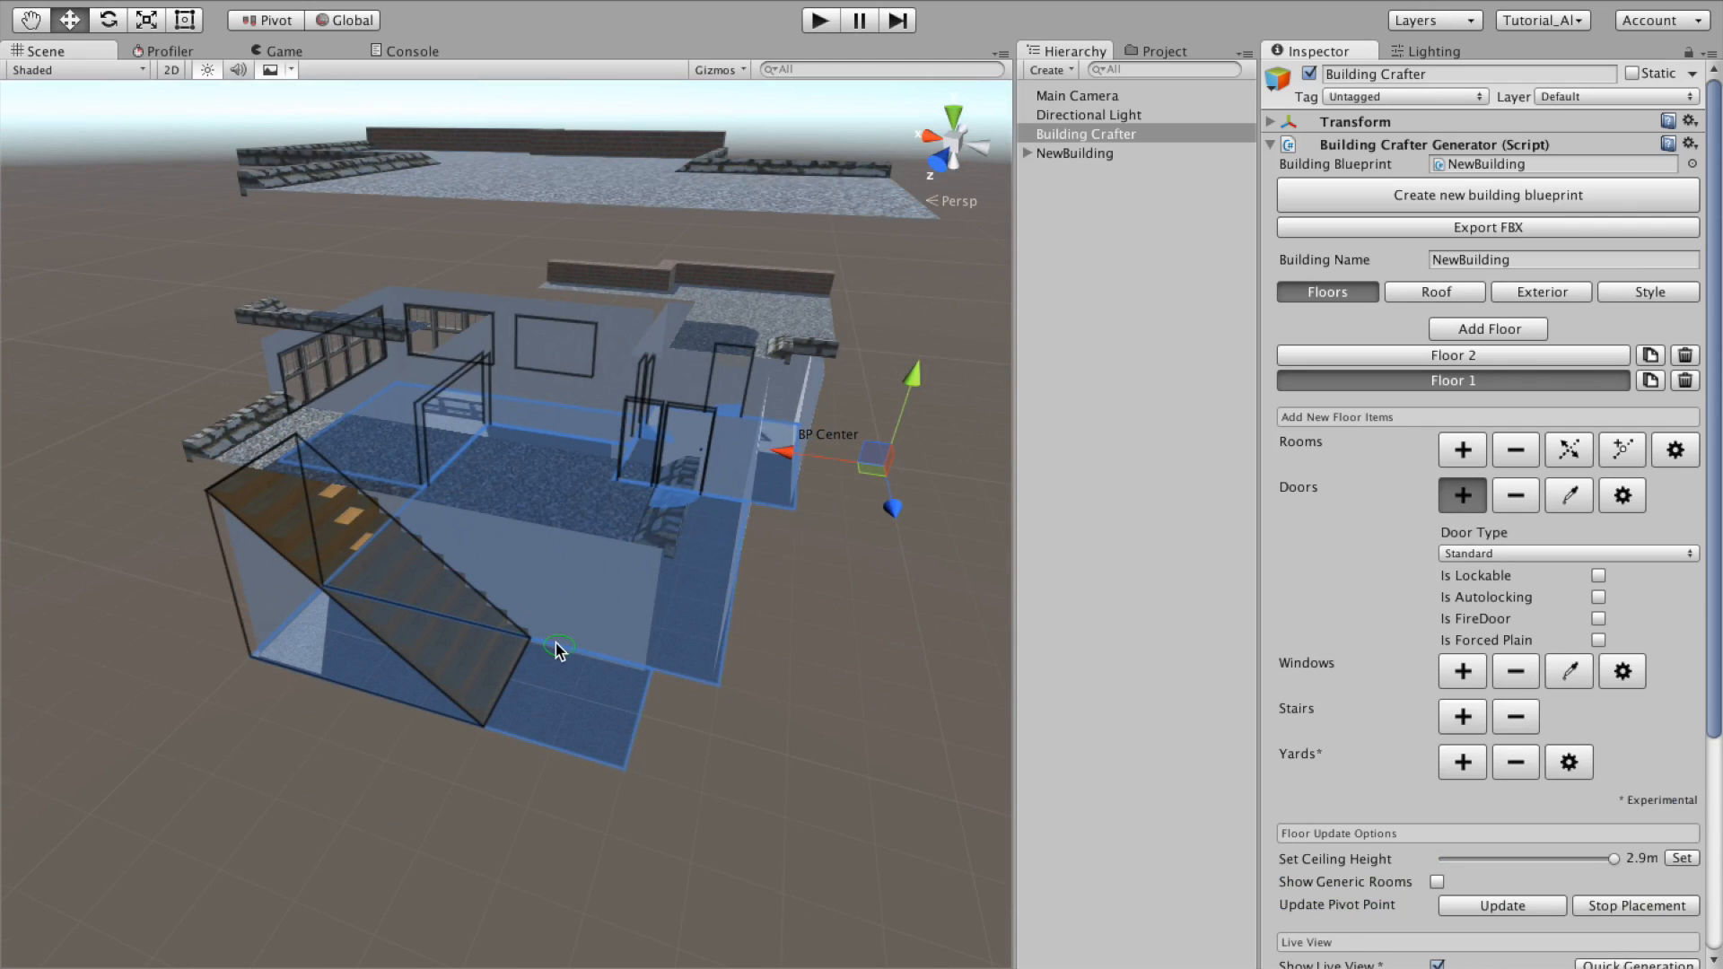
click(1463, 670)
scroll(768, 668, up, 5)
alt+drag(718, 537, 363, 538)
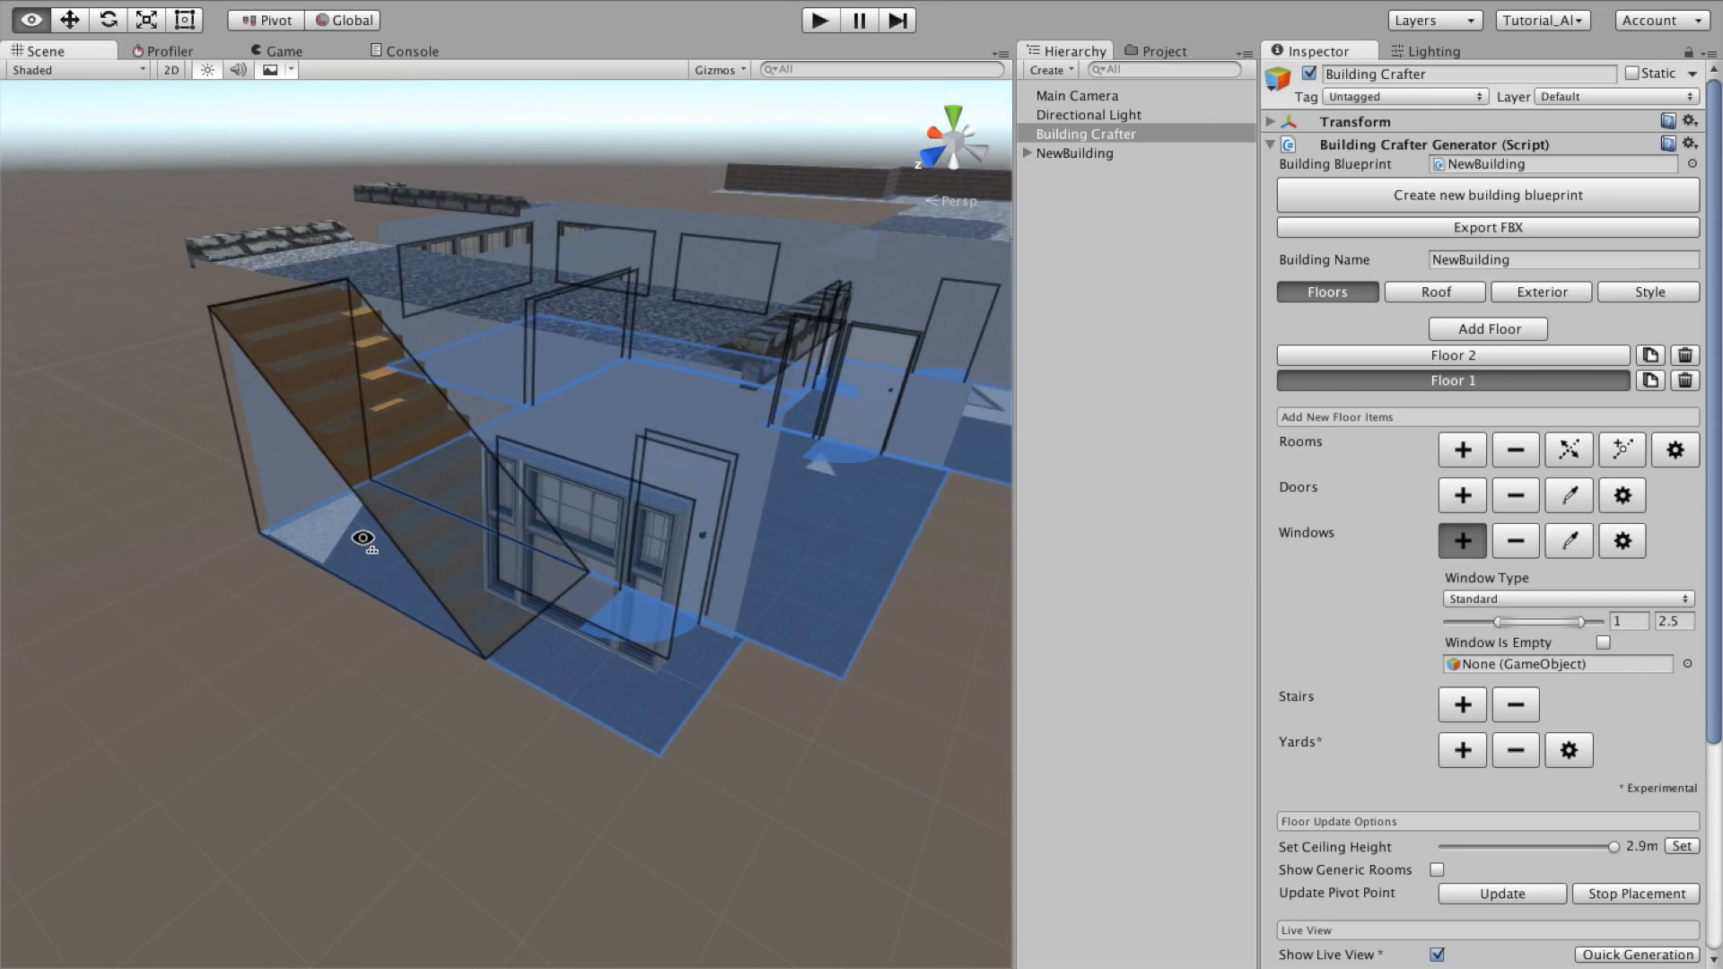
Step: Draw an L-shaped Floor 2 room above the stair room, wrapping around the corner of the rear room
click(1322, 357)
right_drag(571, 350, 692, 464)
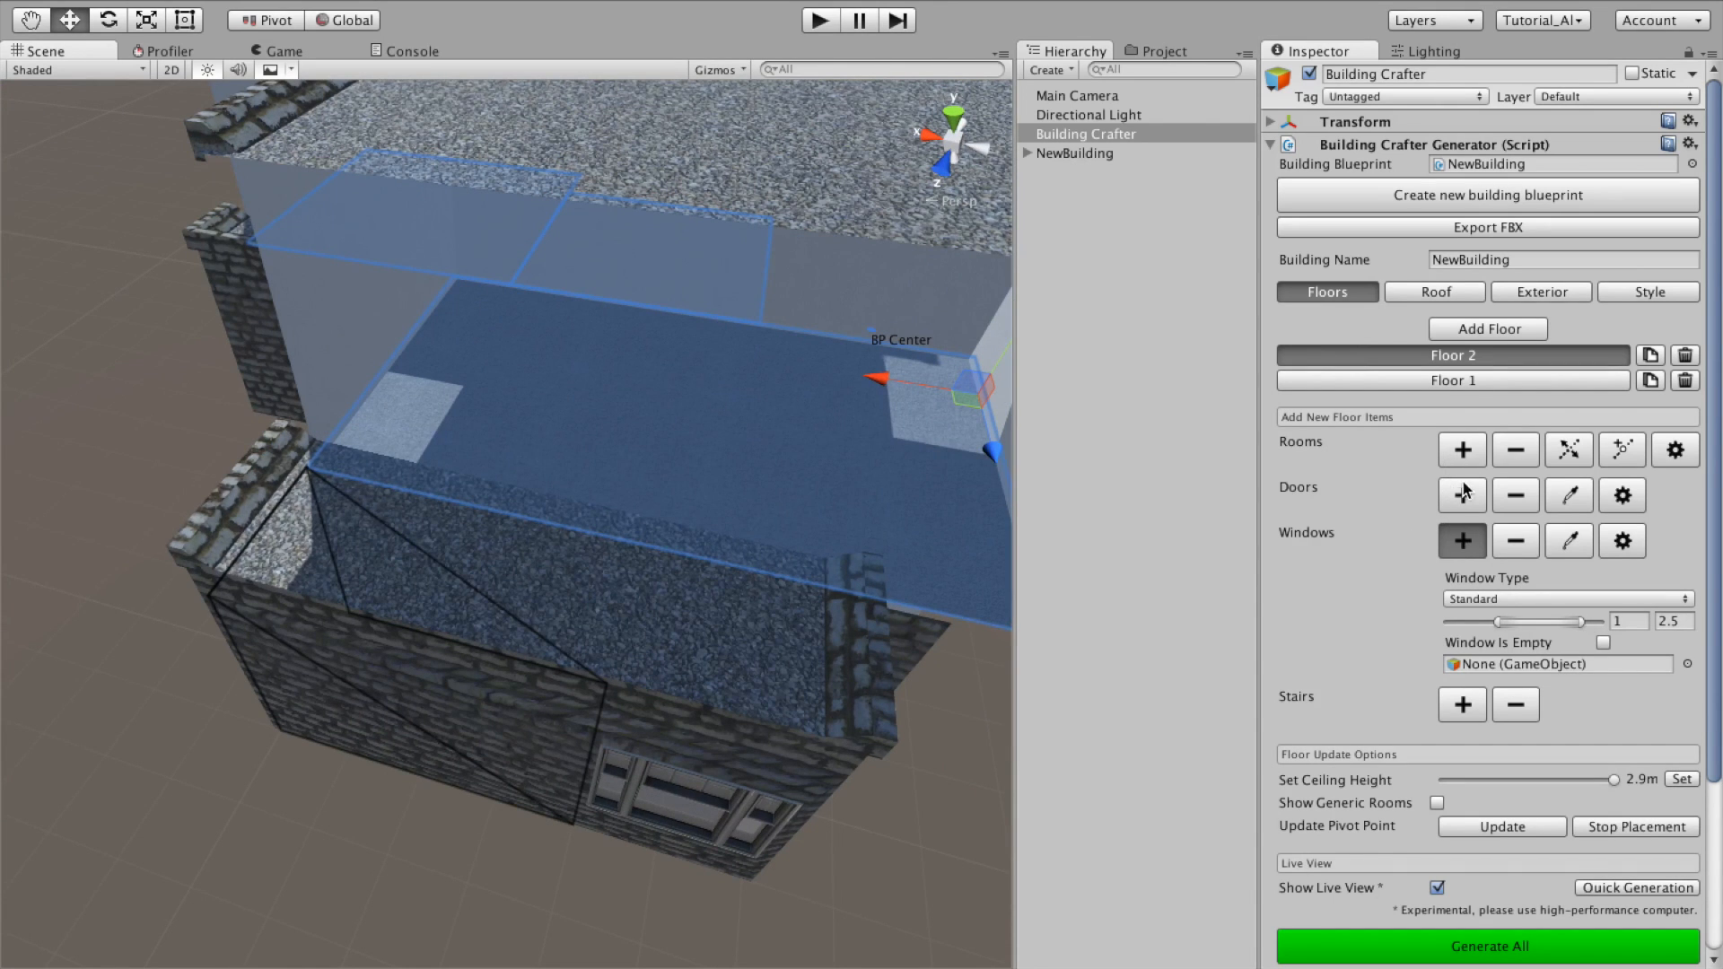
click(1465, 451)
alt+drag(422, 449, 757, 470)
click(717, 453)
click(768, 586)
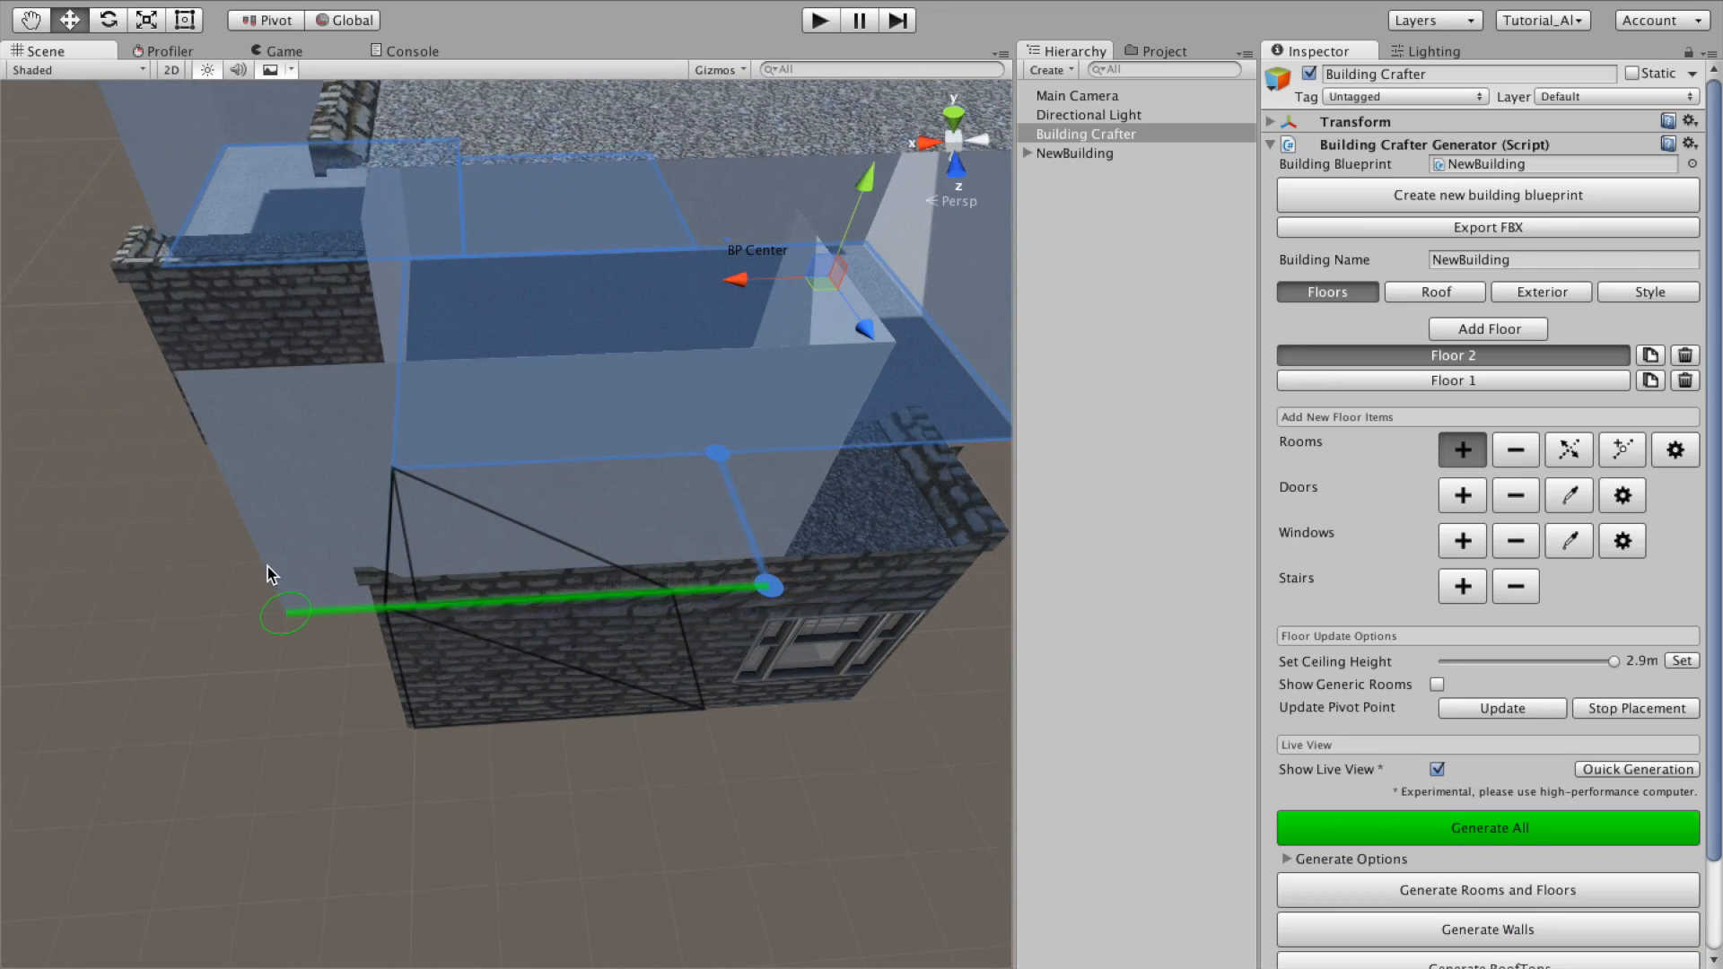
click(184, 620)
click(271, 266)
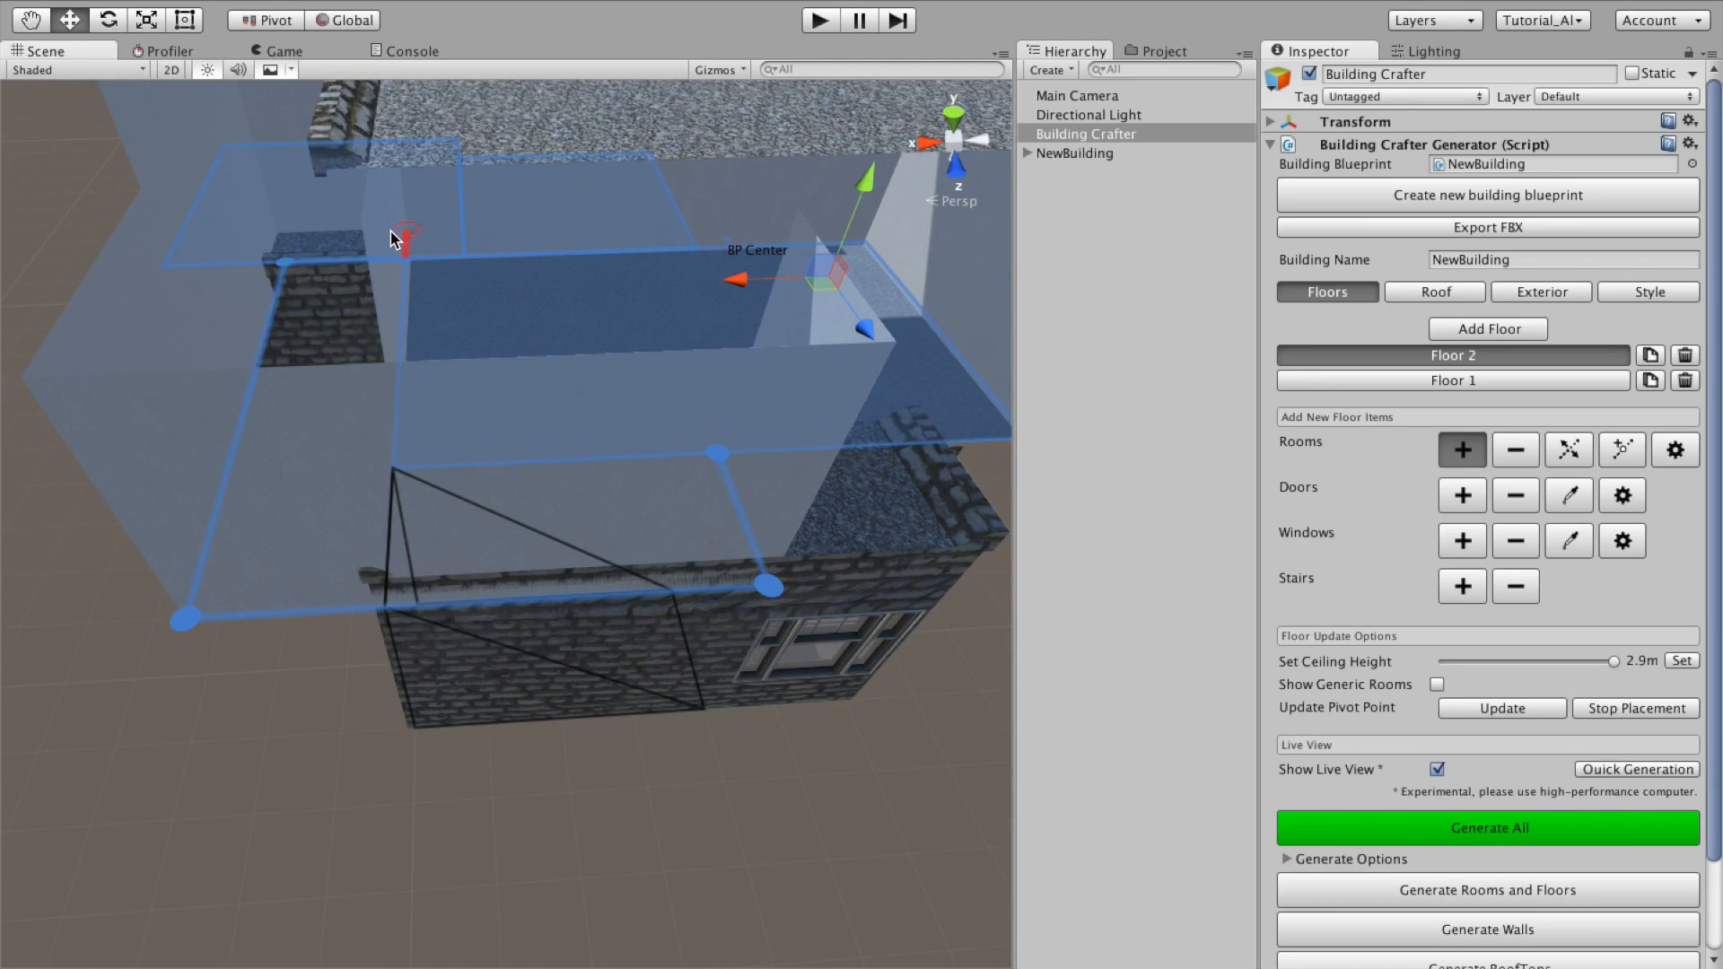
click(388, 473)
Step: Add a wide Standard door opening in the Floor 2 wall between the rear room and the stair landing
alt+drag(724, 461, 649, 583)
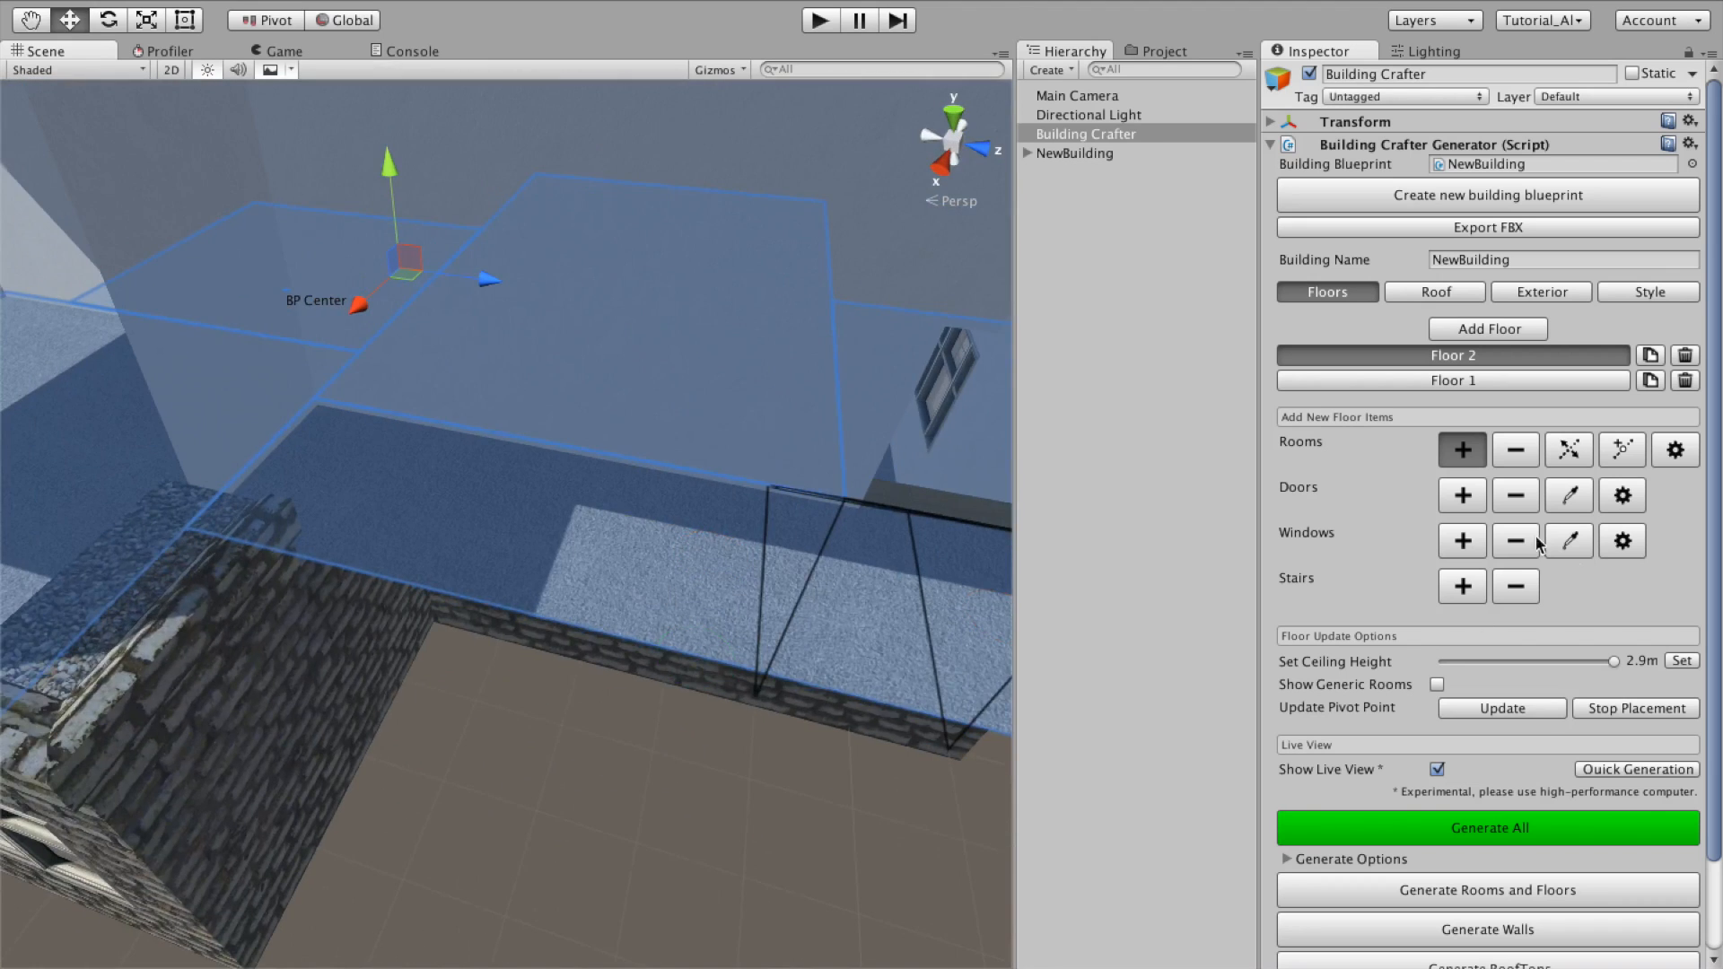
click(1460, 496)
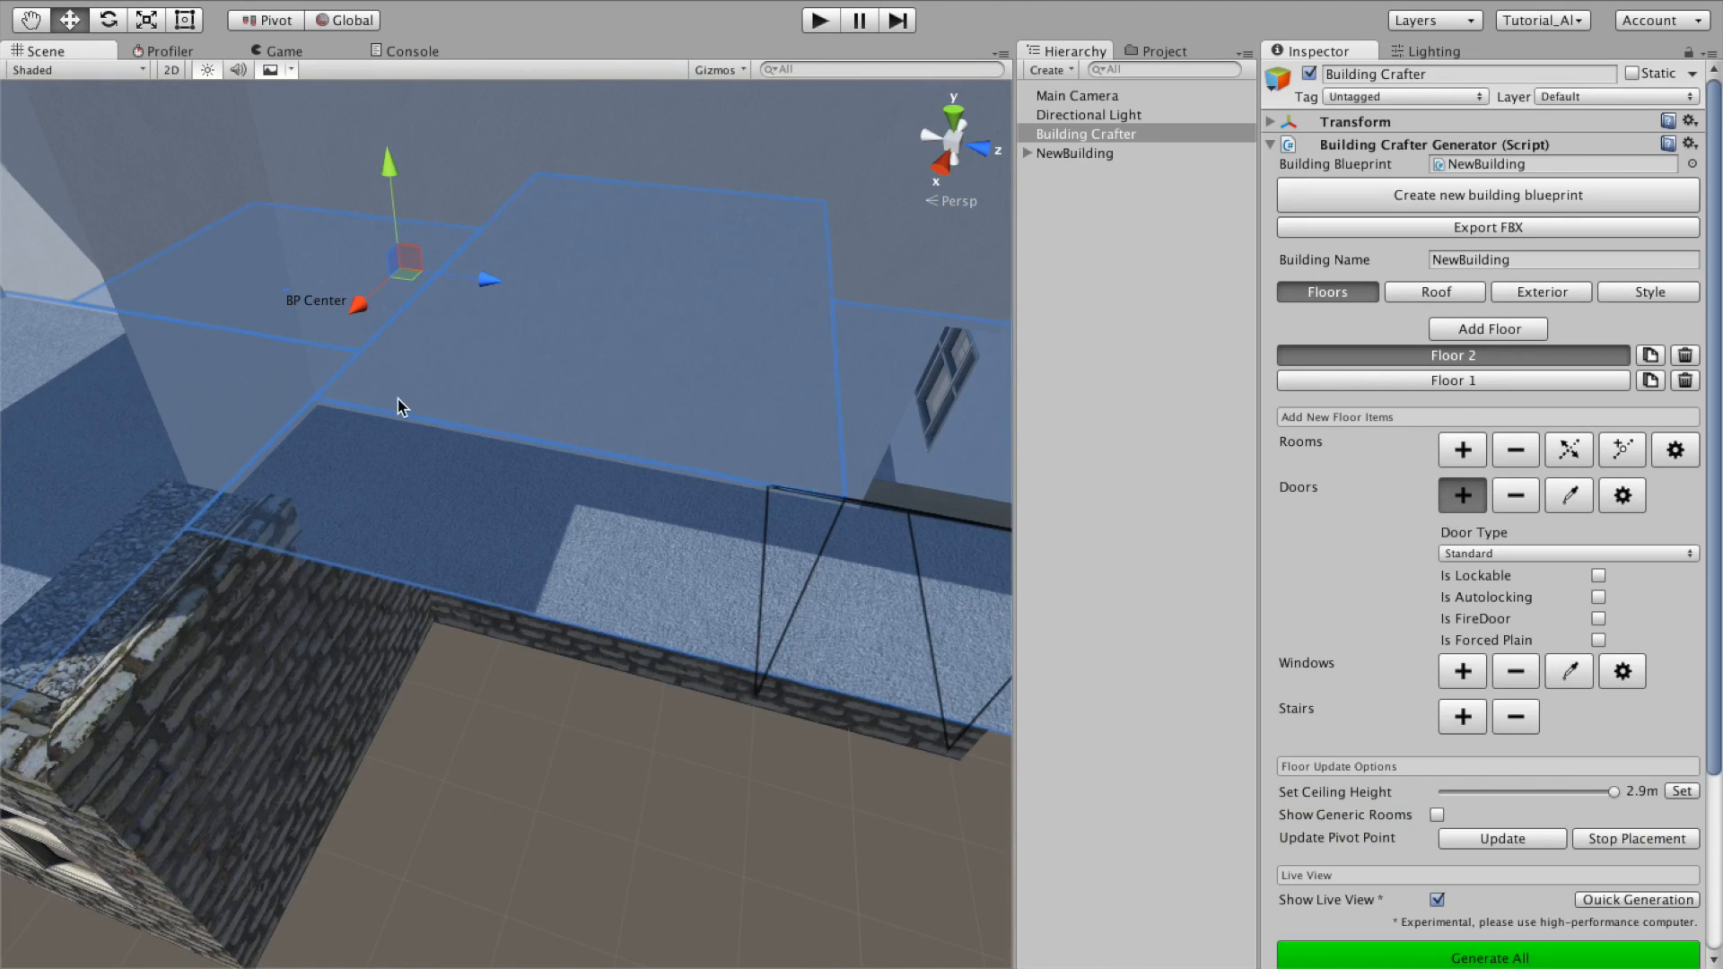
click(375, 420)
Step: Add two Standard windows to the outer wall of the Floor 2 room above the stairs
click(1461, 586)
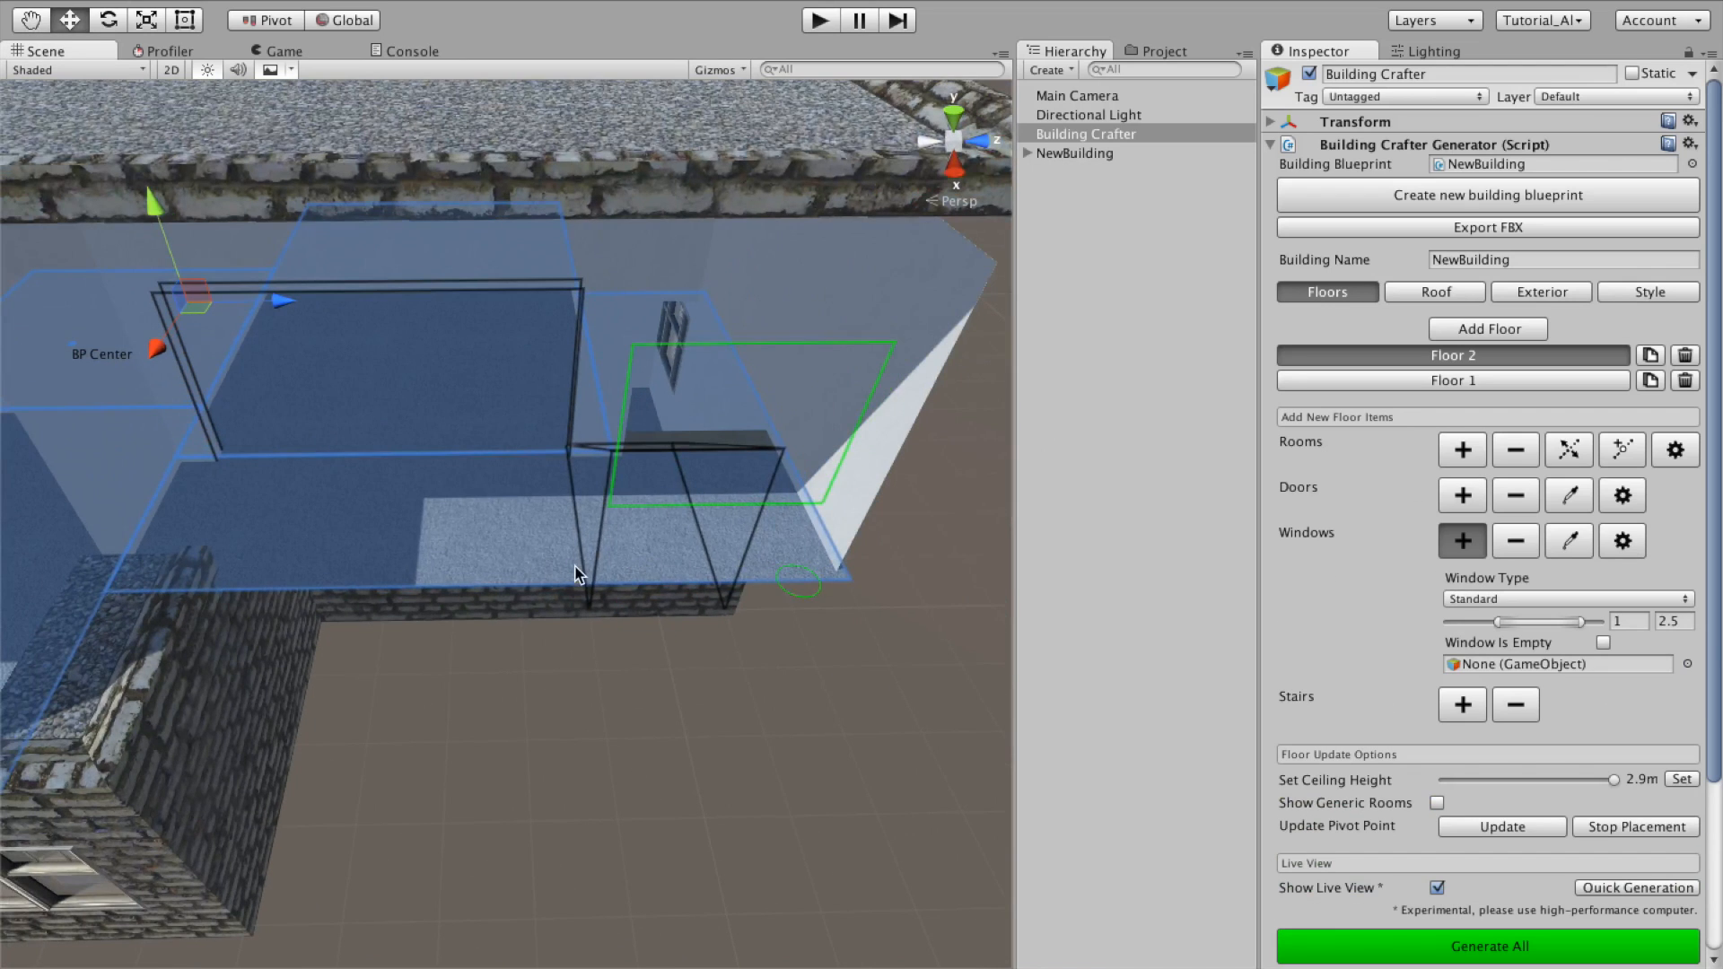
click(574, 574)
click(189, 575)
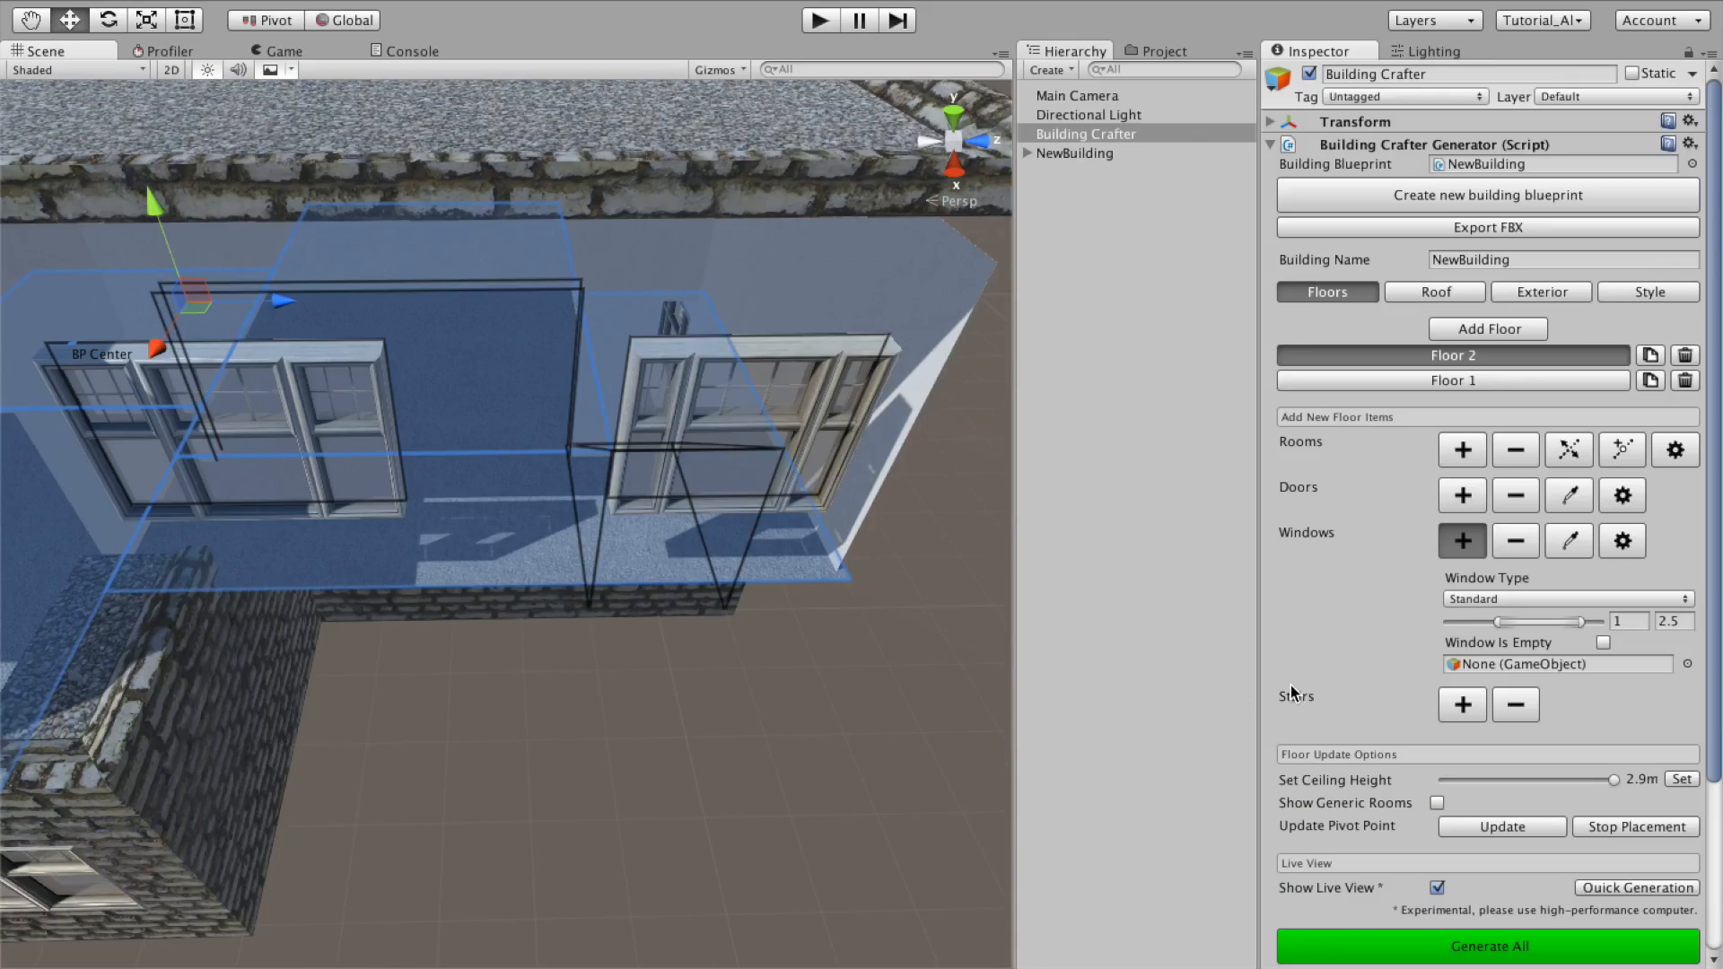
click(796, 627)
Step: View the building from its brick front and reopen NewBuilding for editing in Building Crafter
right_drag(797, 627, 1138, 283)
click(1095, 153)
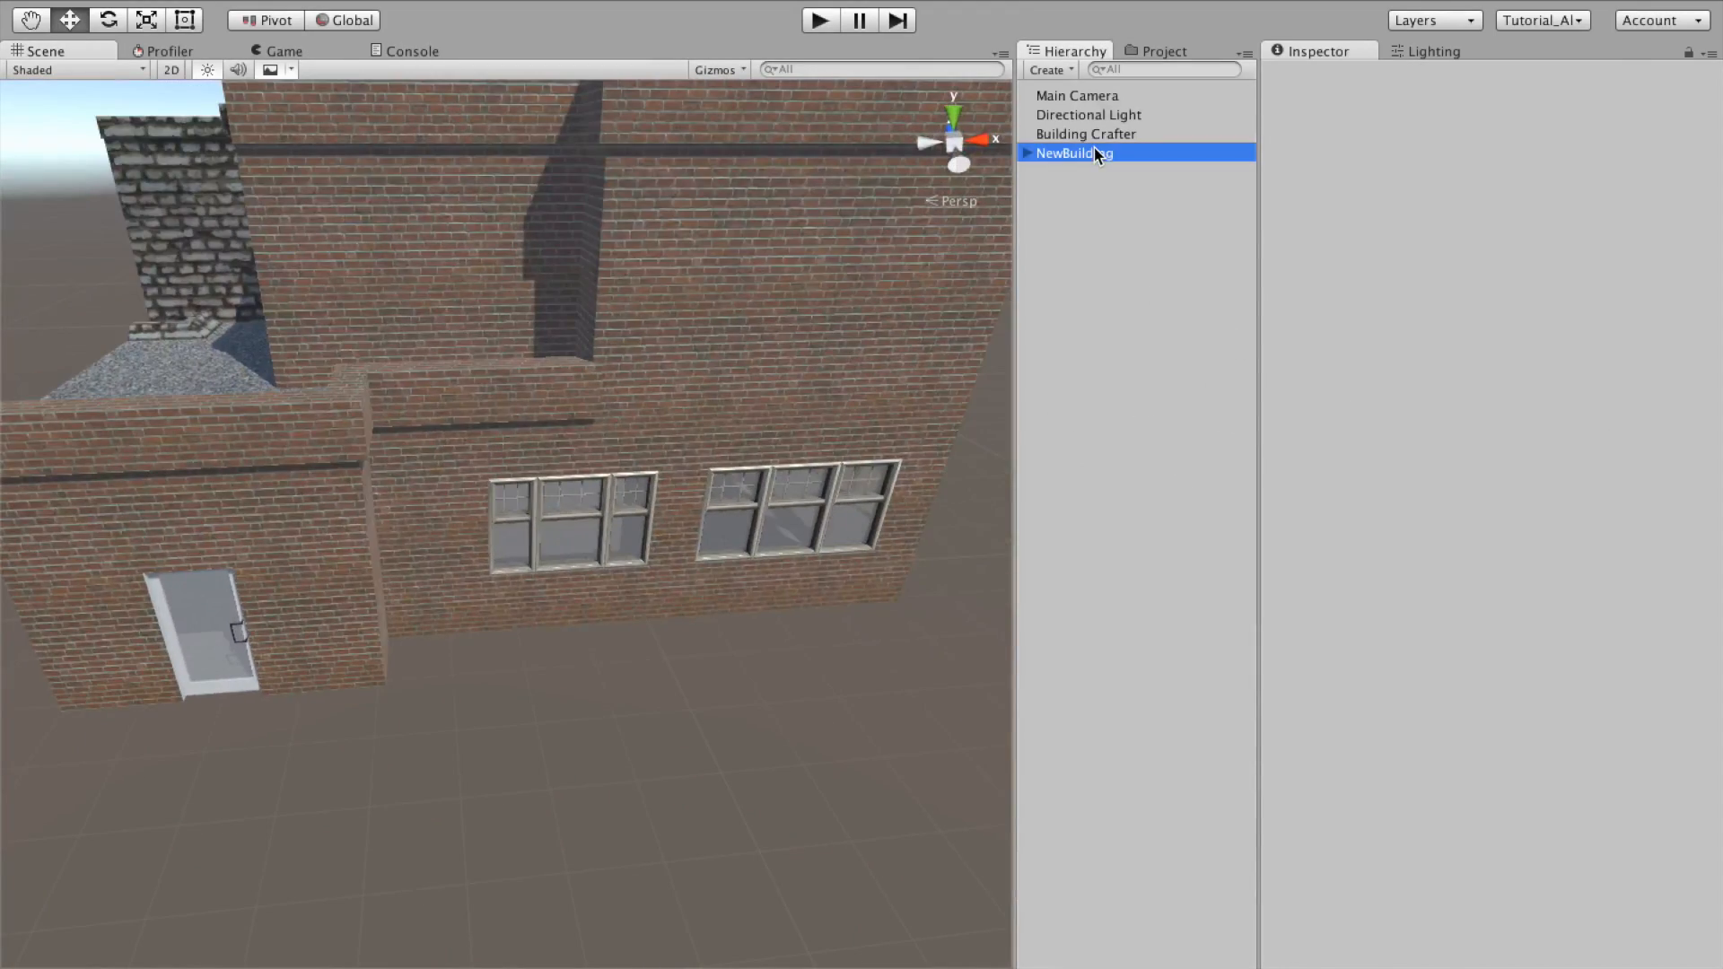
click(1415, 167)
scroll(1400, 634, down, 2)
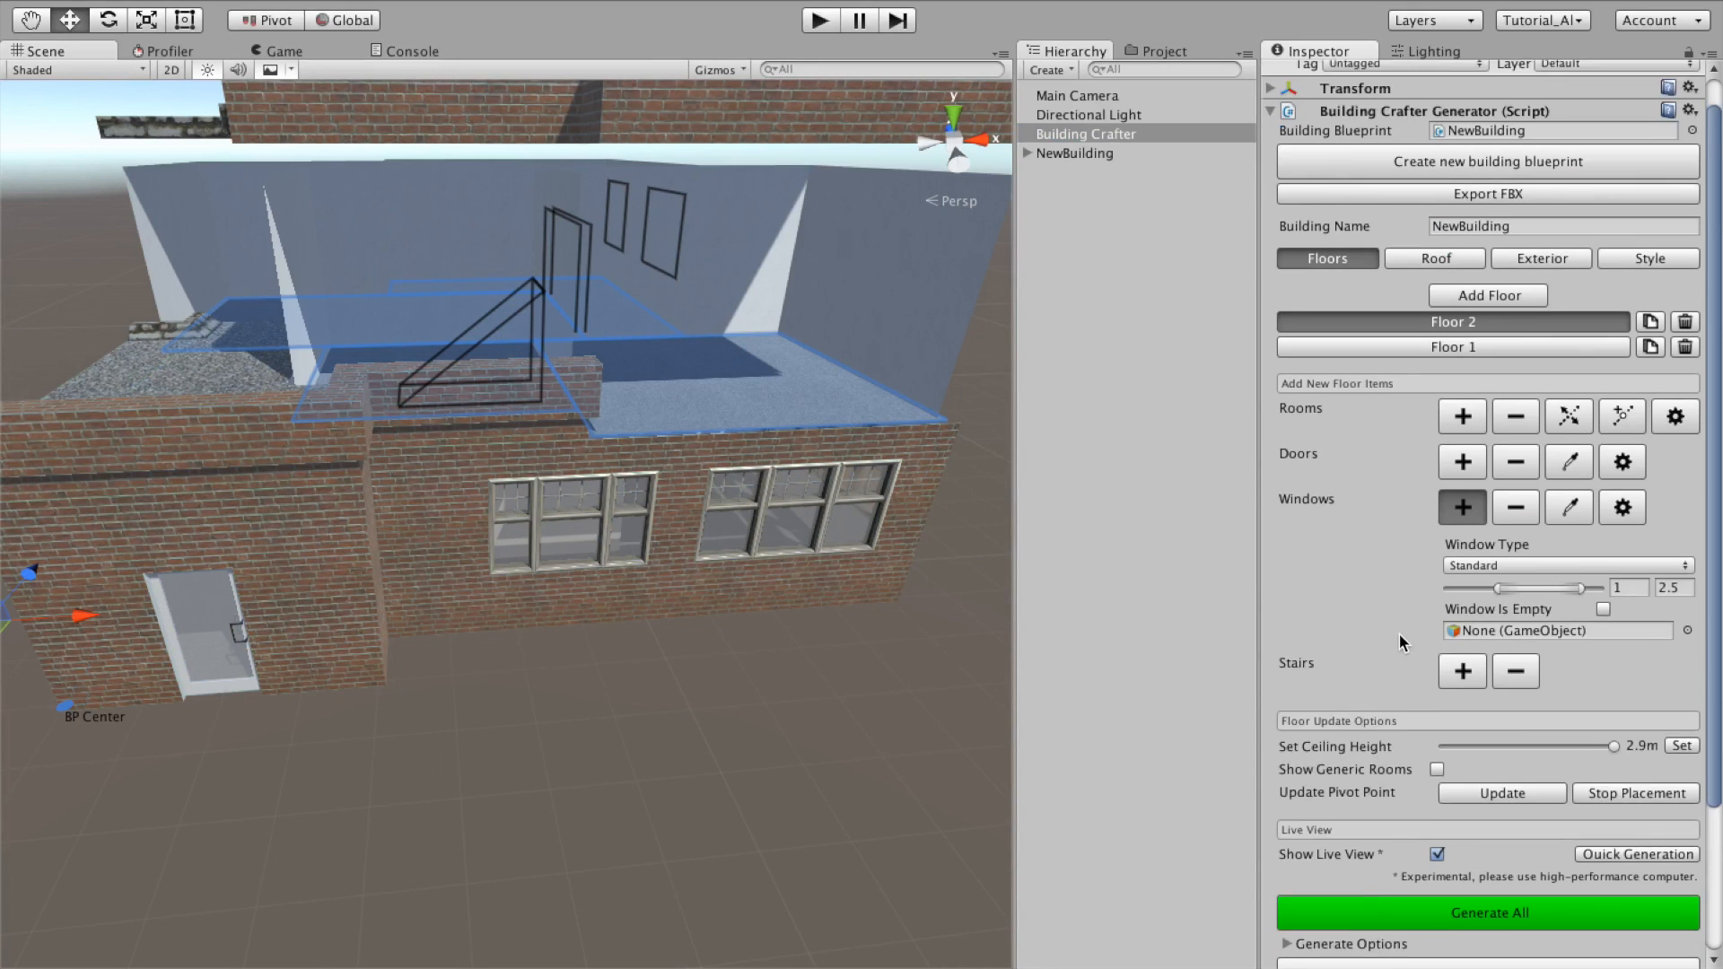
Step: Generate all parts of the two-storey building
scroll(1399, 634, down, 1)
right_drag(478, 583, 471, 623)
key(e)
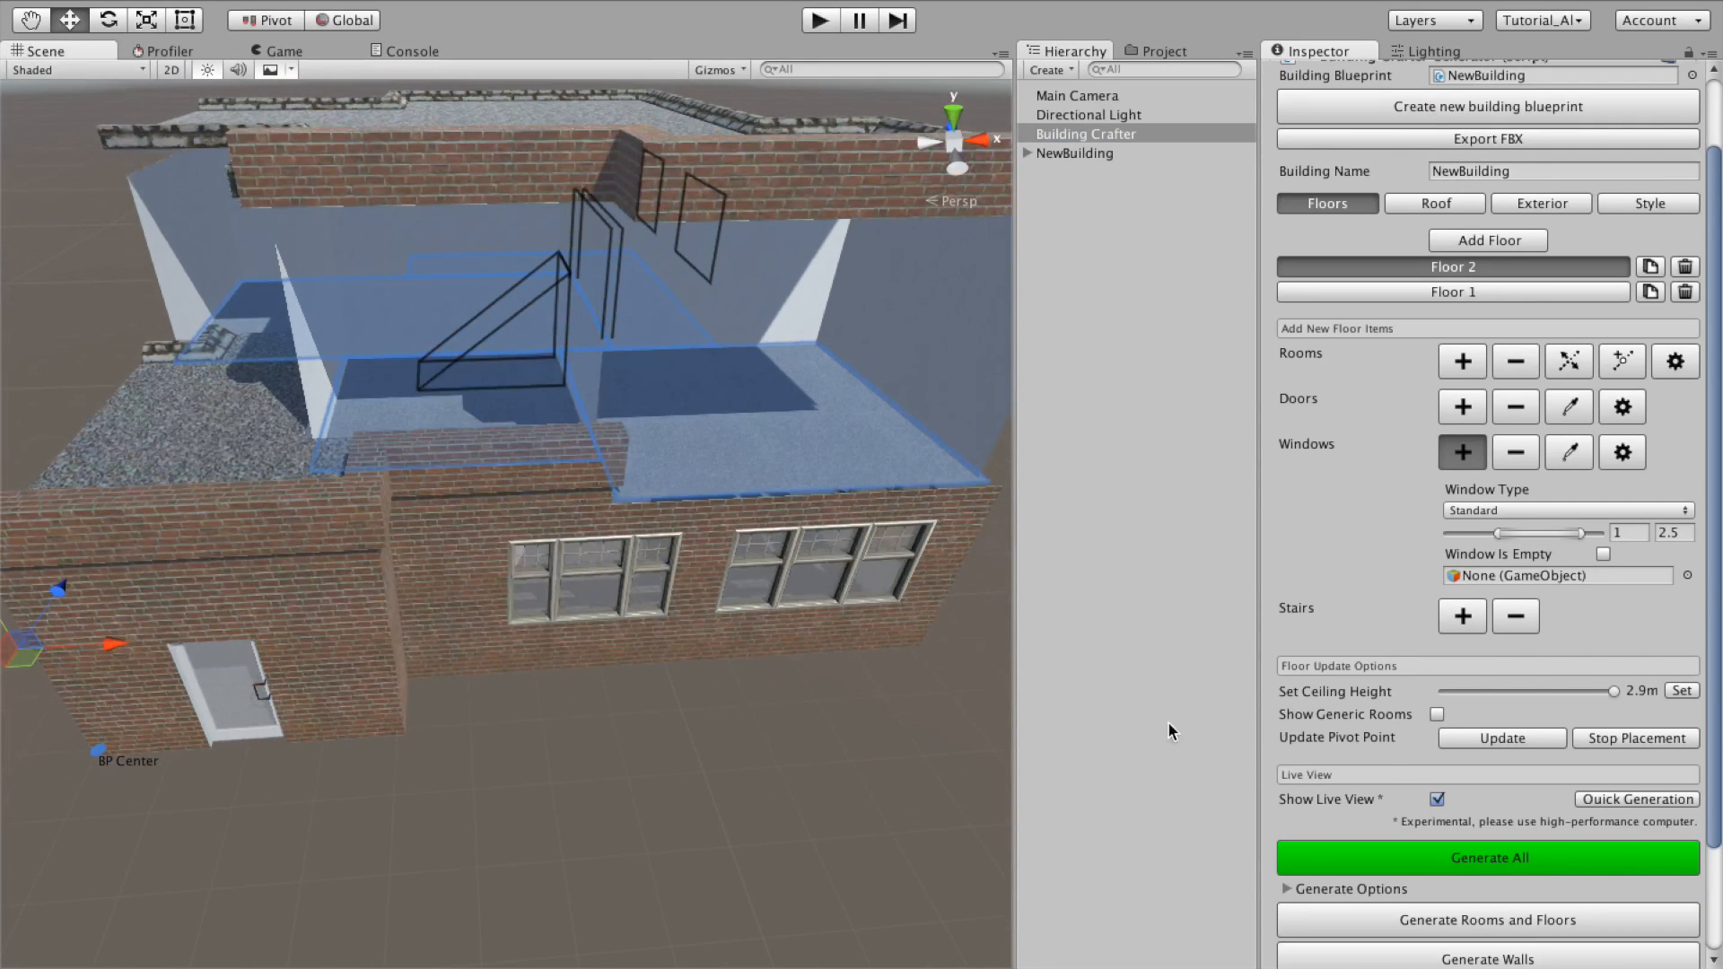
scroll(1445, 887, down, 1)
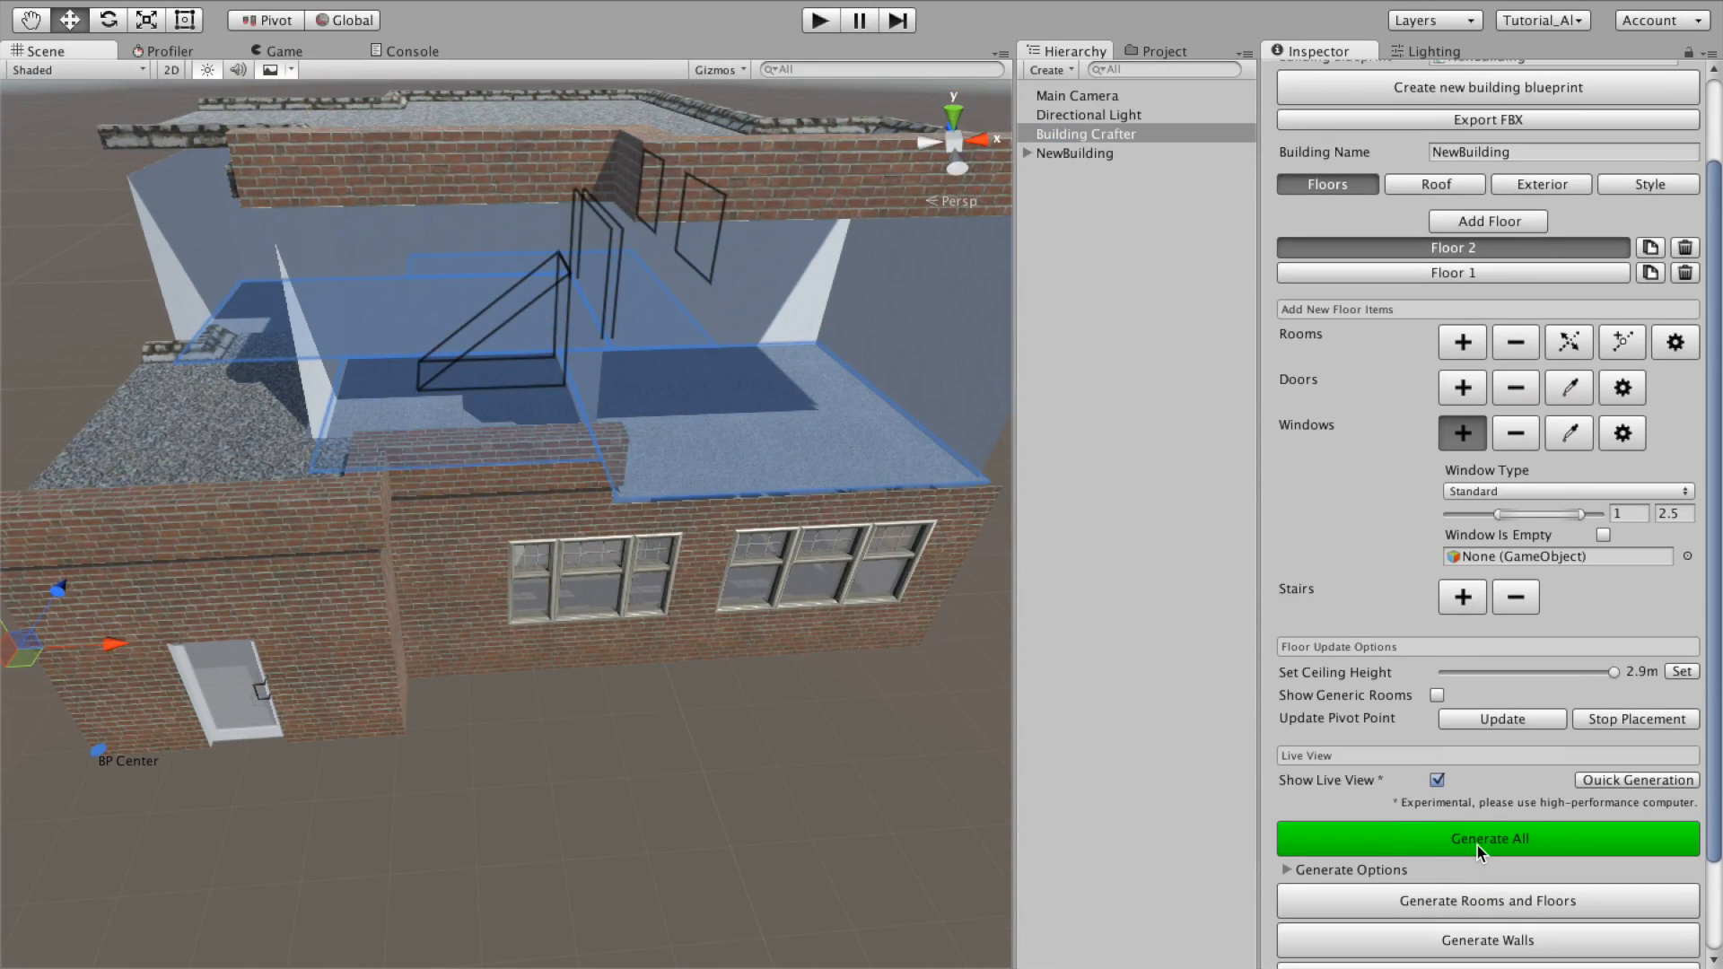
click(1477, 845)
right_drag(632, 561, 673, 552)
key(q)
key(e)
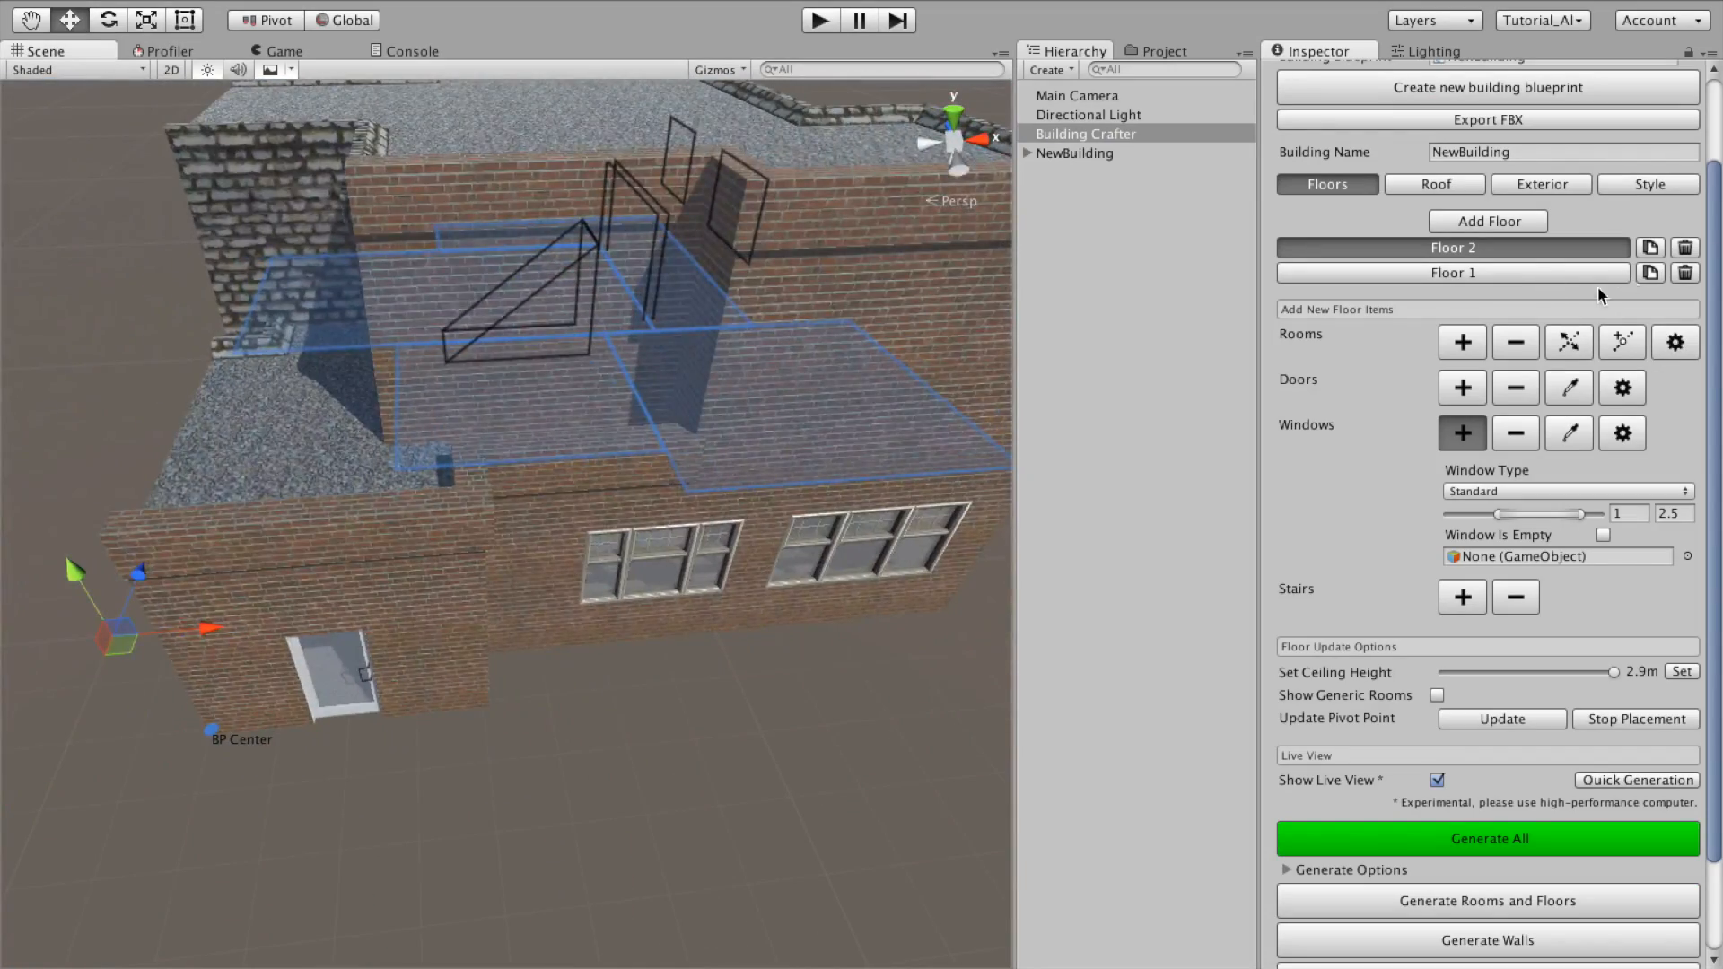
Step: Duplicate Floor 2 to add a third floor and make Floor 3 active
click(1649, 263)
right_drag(696, 400, 722, 278)
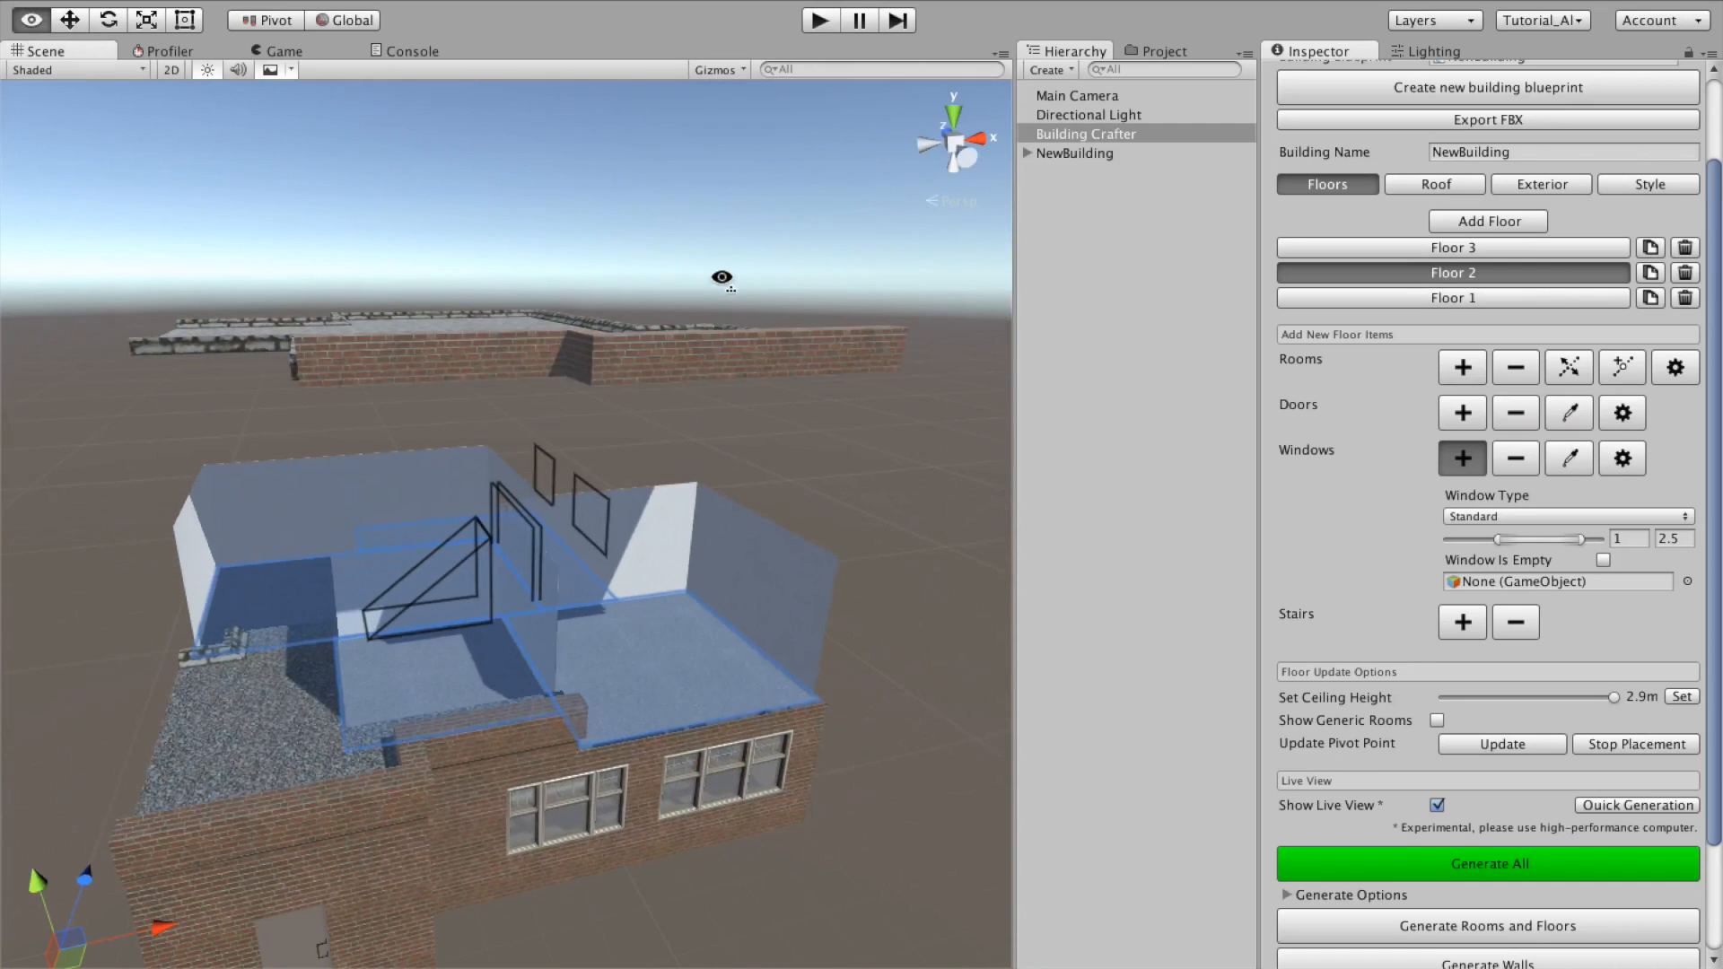
click(1388, 250)
Step: Examine the three-storey building from outside and reopen NewBuilding for editing
click(1092, 331)
right_drag(620, 400, 323, 377)
key(q)
key(s)
key(w)
click(1152, 150)
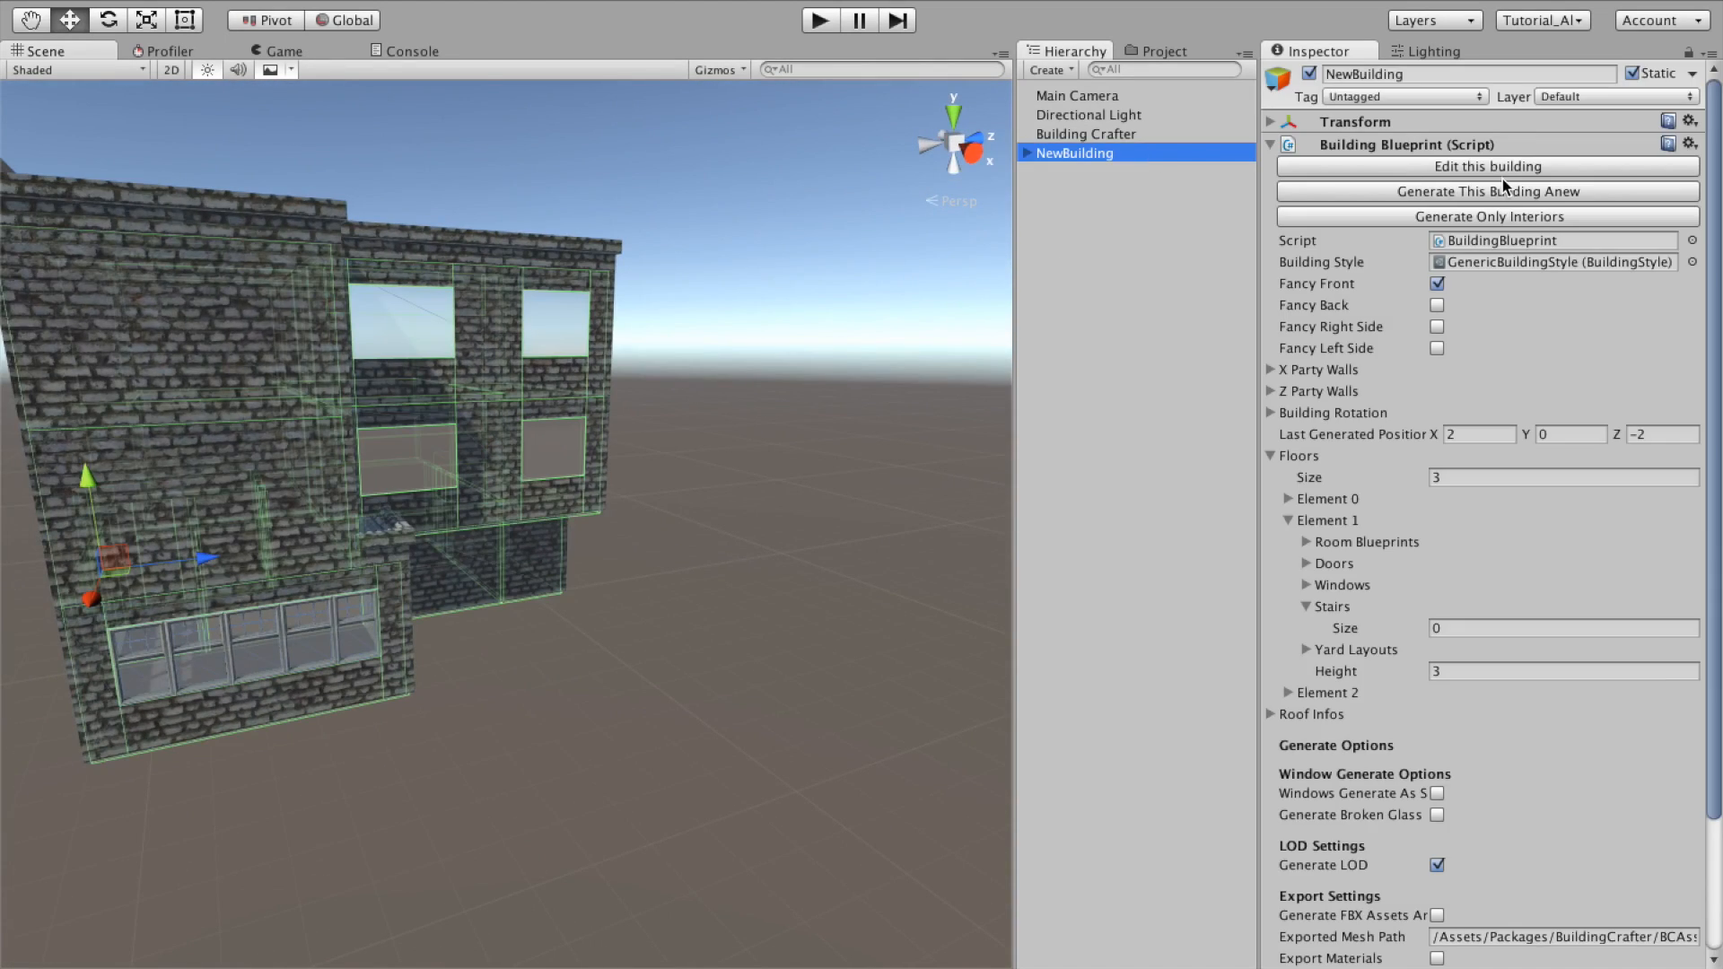
click(1428, 178)
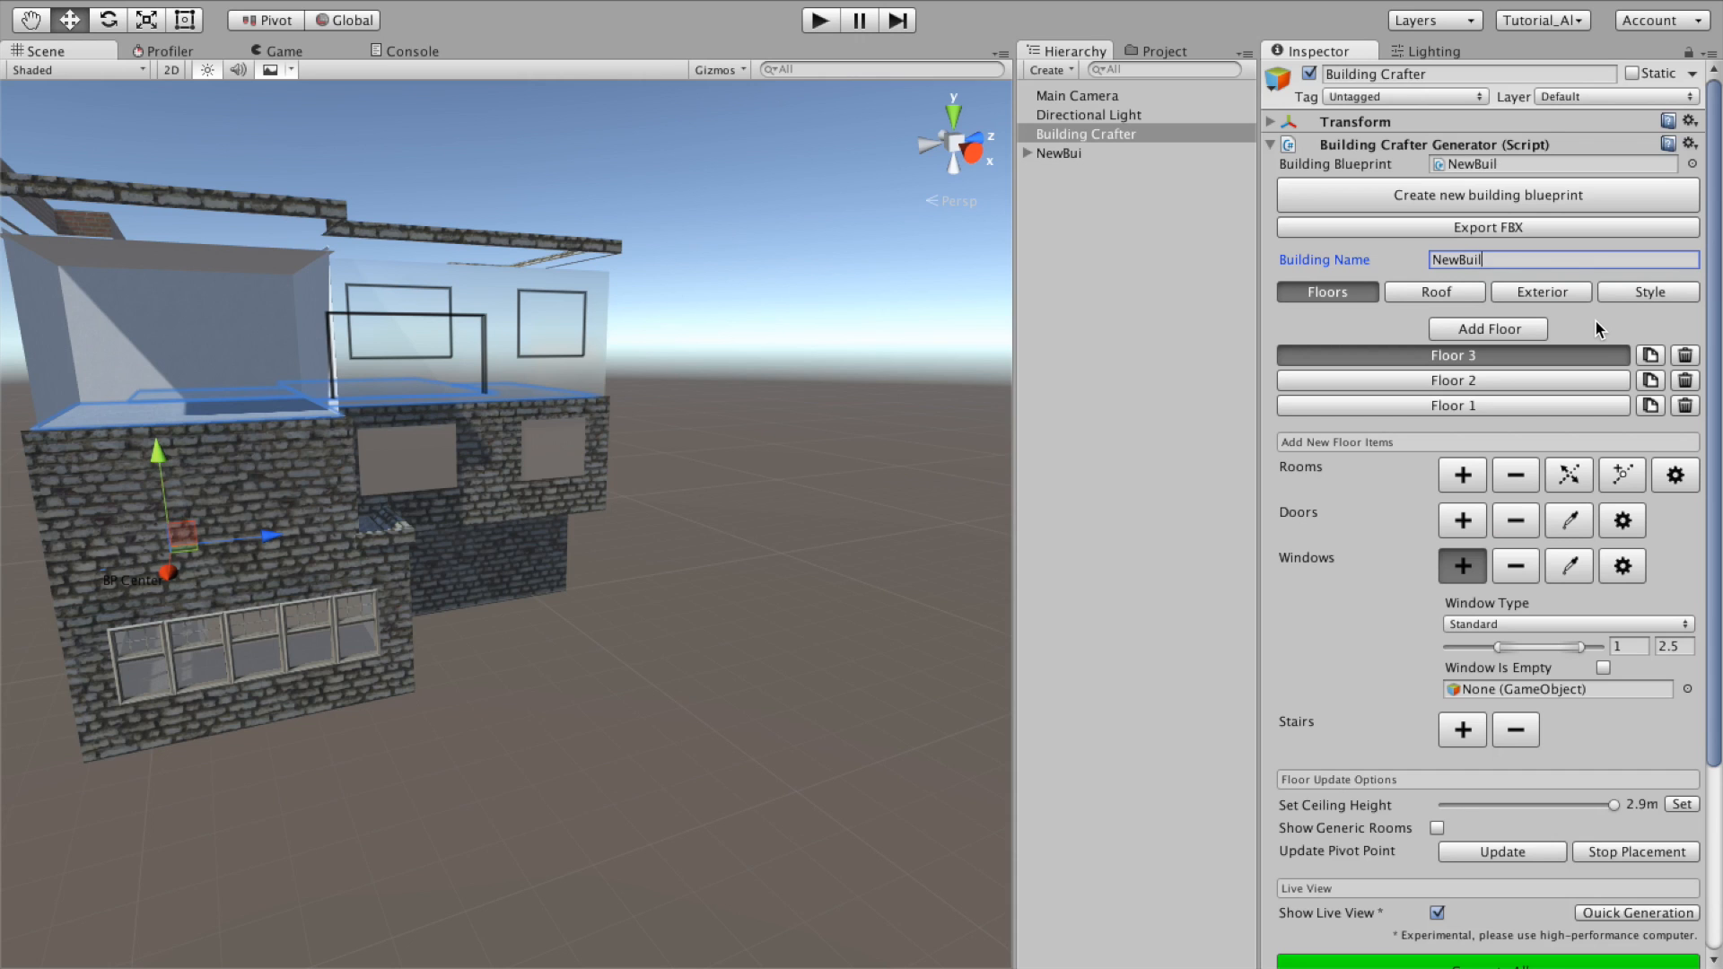
alt+drag(700, 603, 471, 593)
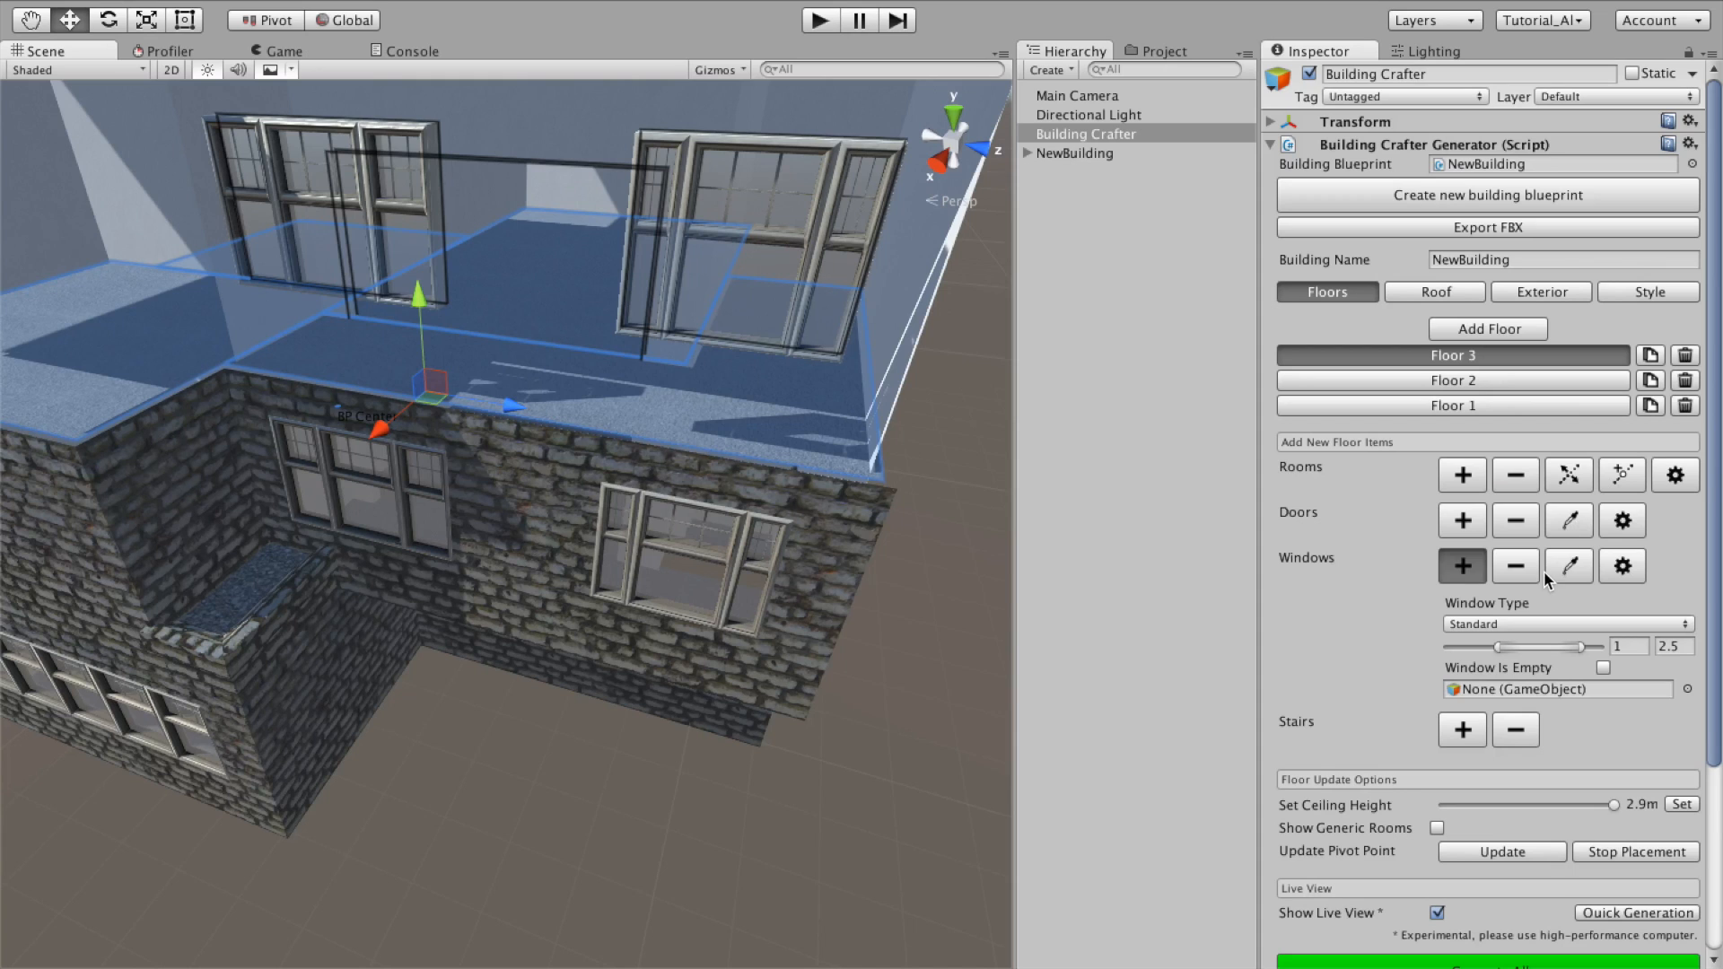
Step: Try the Override and Medium types on the Floor 3 window nearest the outer corner and settle on Short
click(1623, 566)
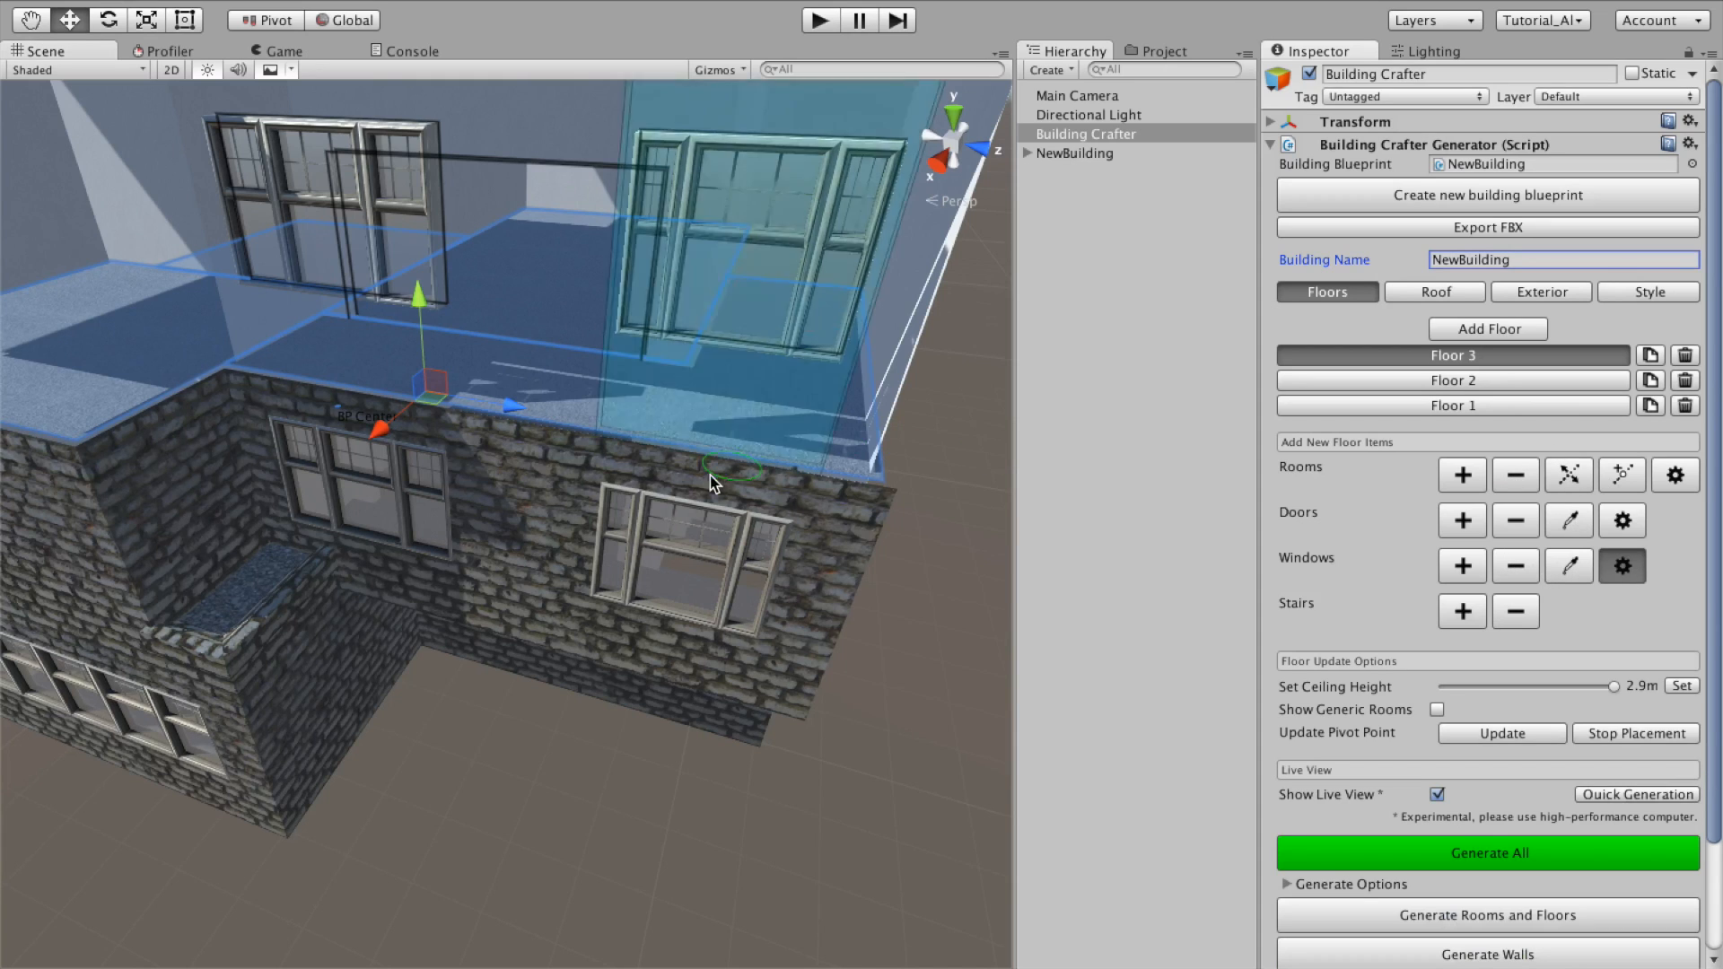
click(696, 452)
drag(820, 525, 800, 483)
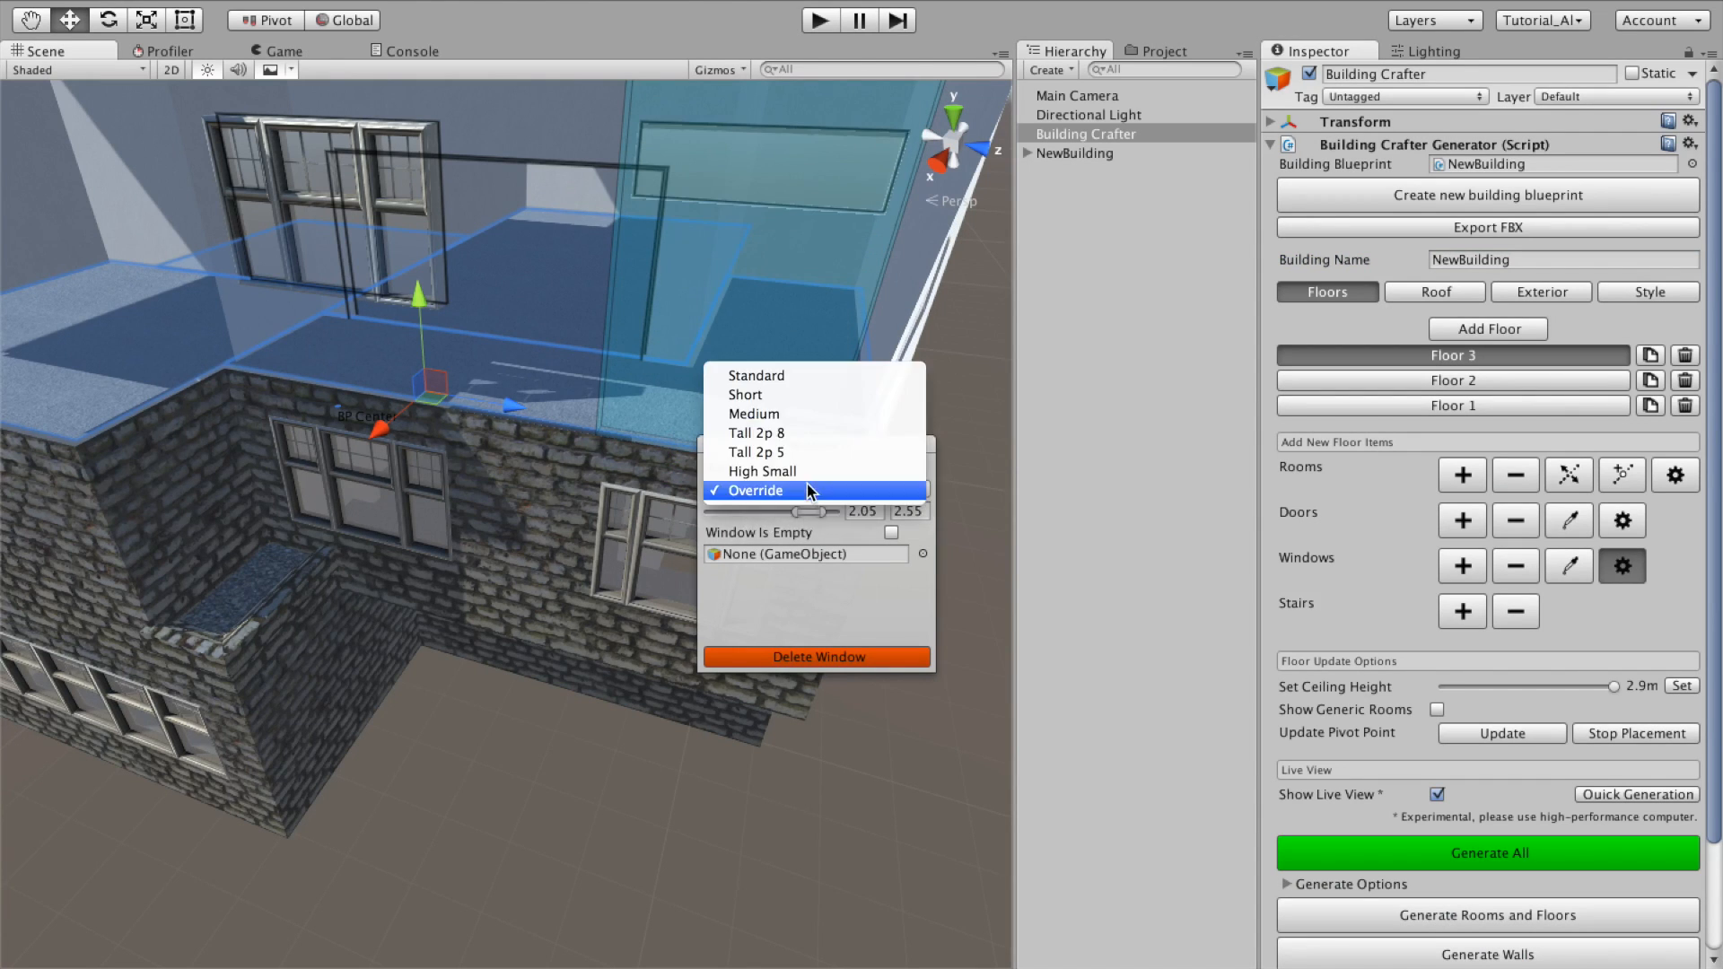
click(800, 414)
alt+drag(485, 415, 549, 352)
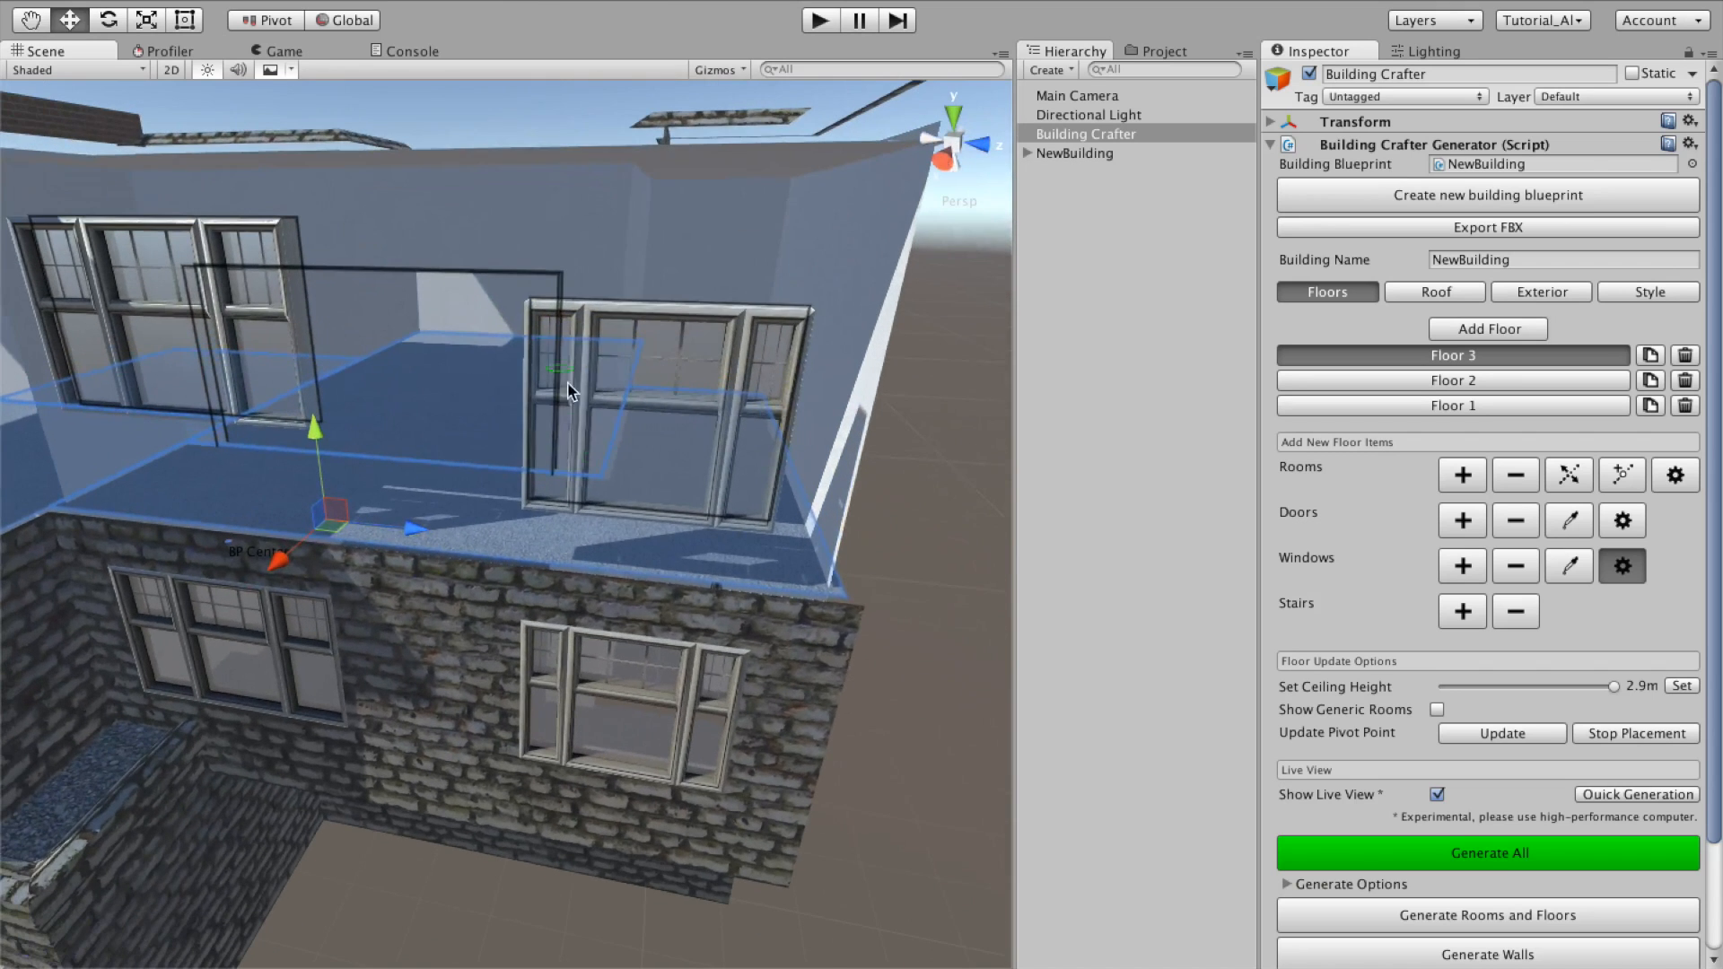
click(626, 567)
click(718, 602)
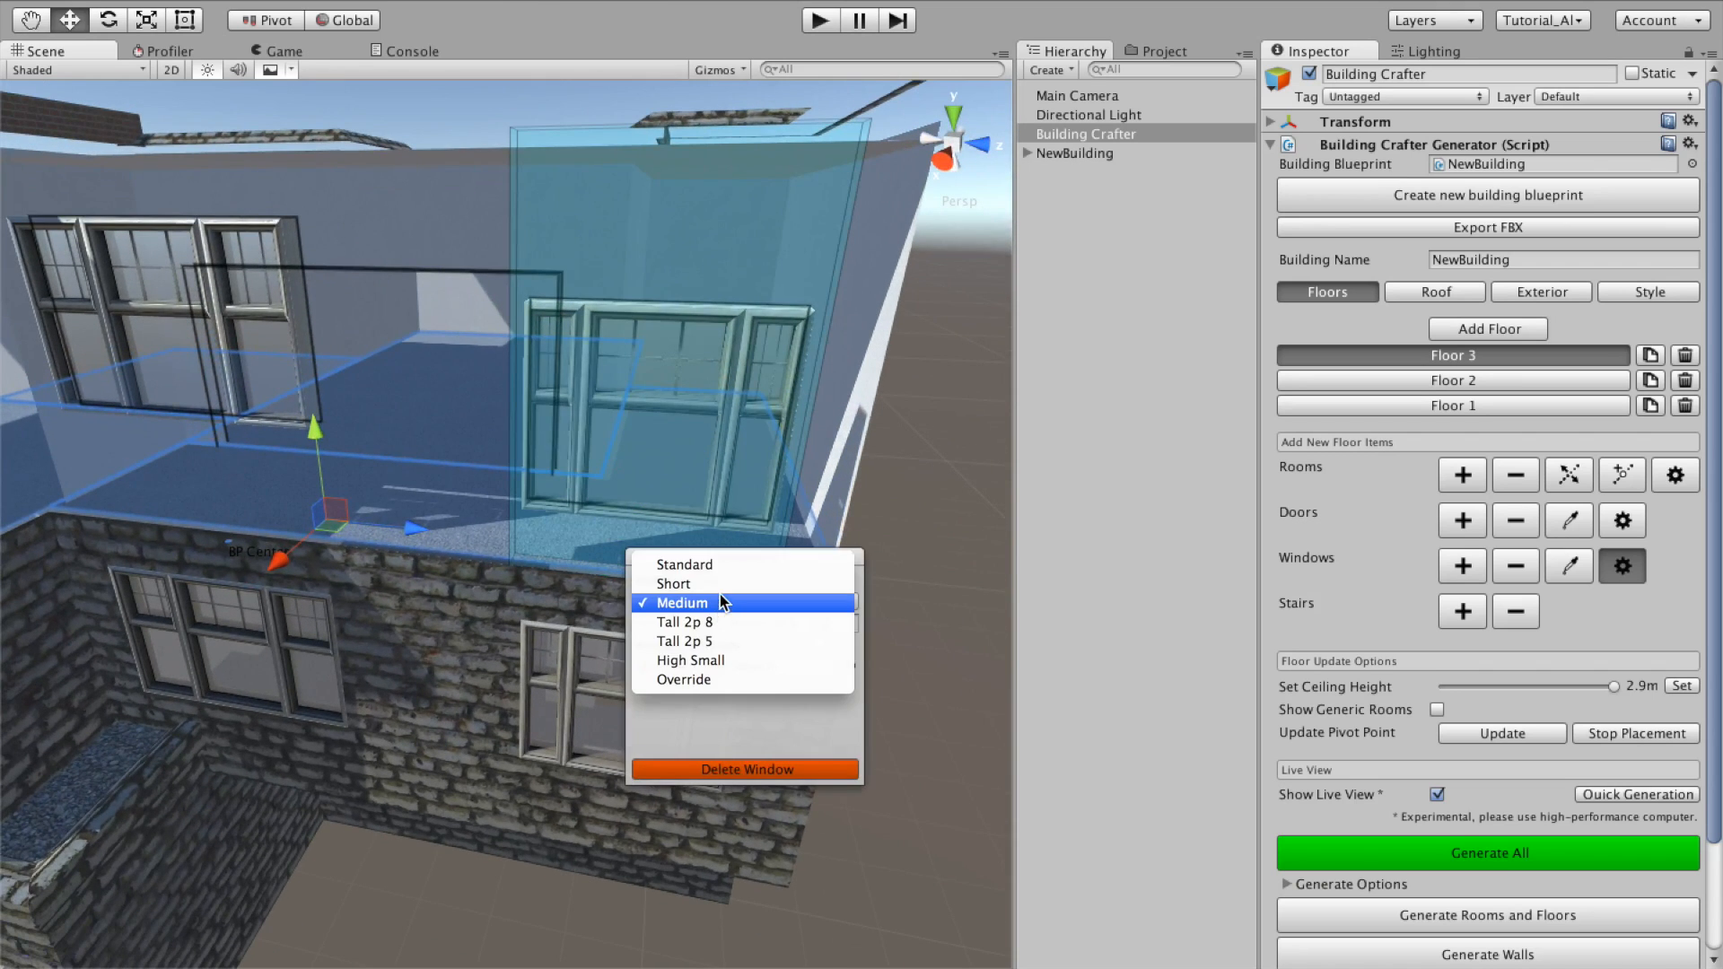
click(718, 603)
click(721, 596)
click(727, 585)
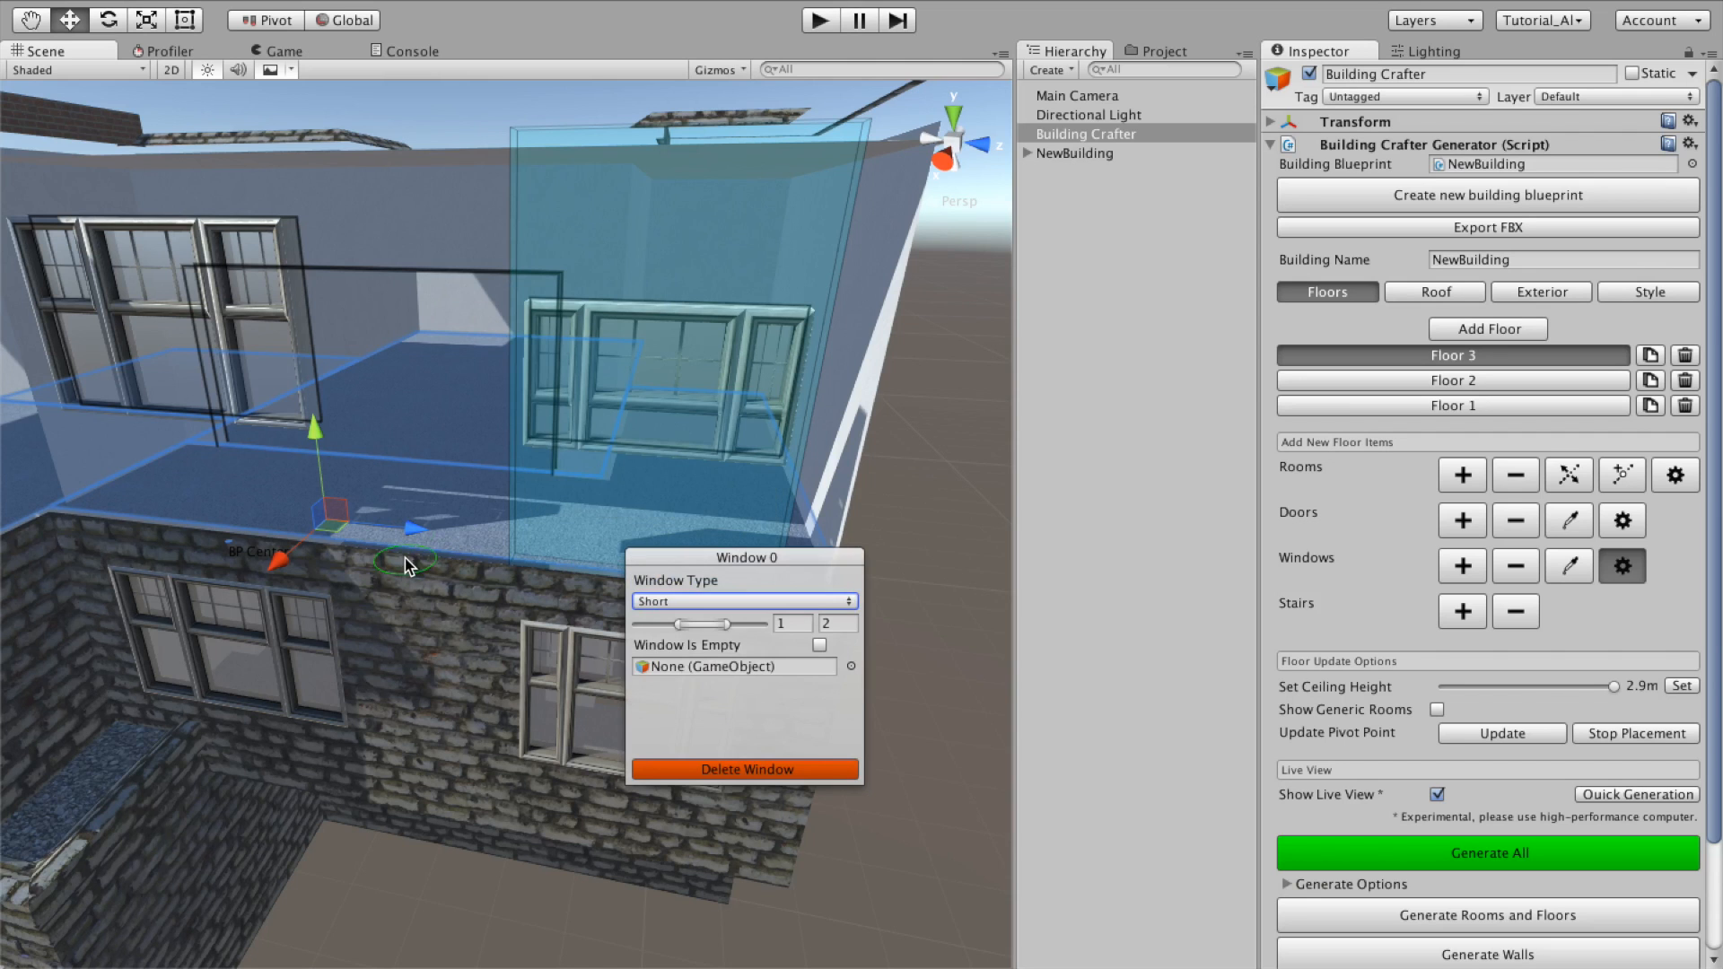
alt+drag(406, 559, 483, 578)
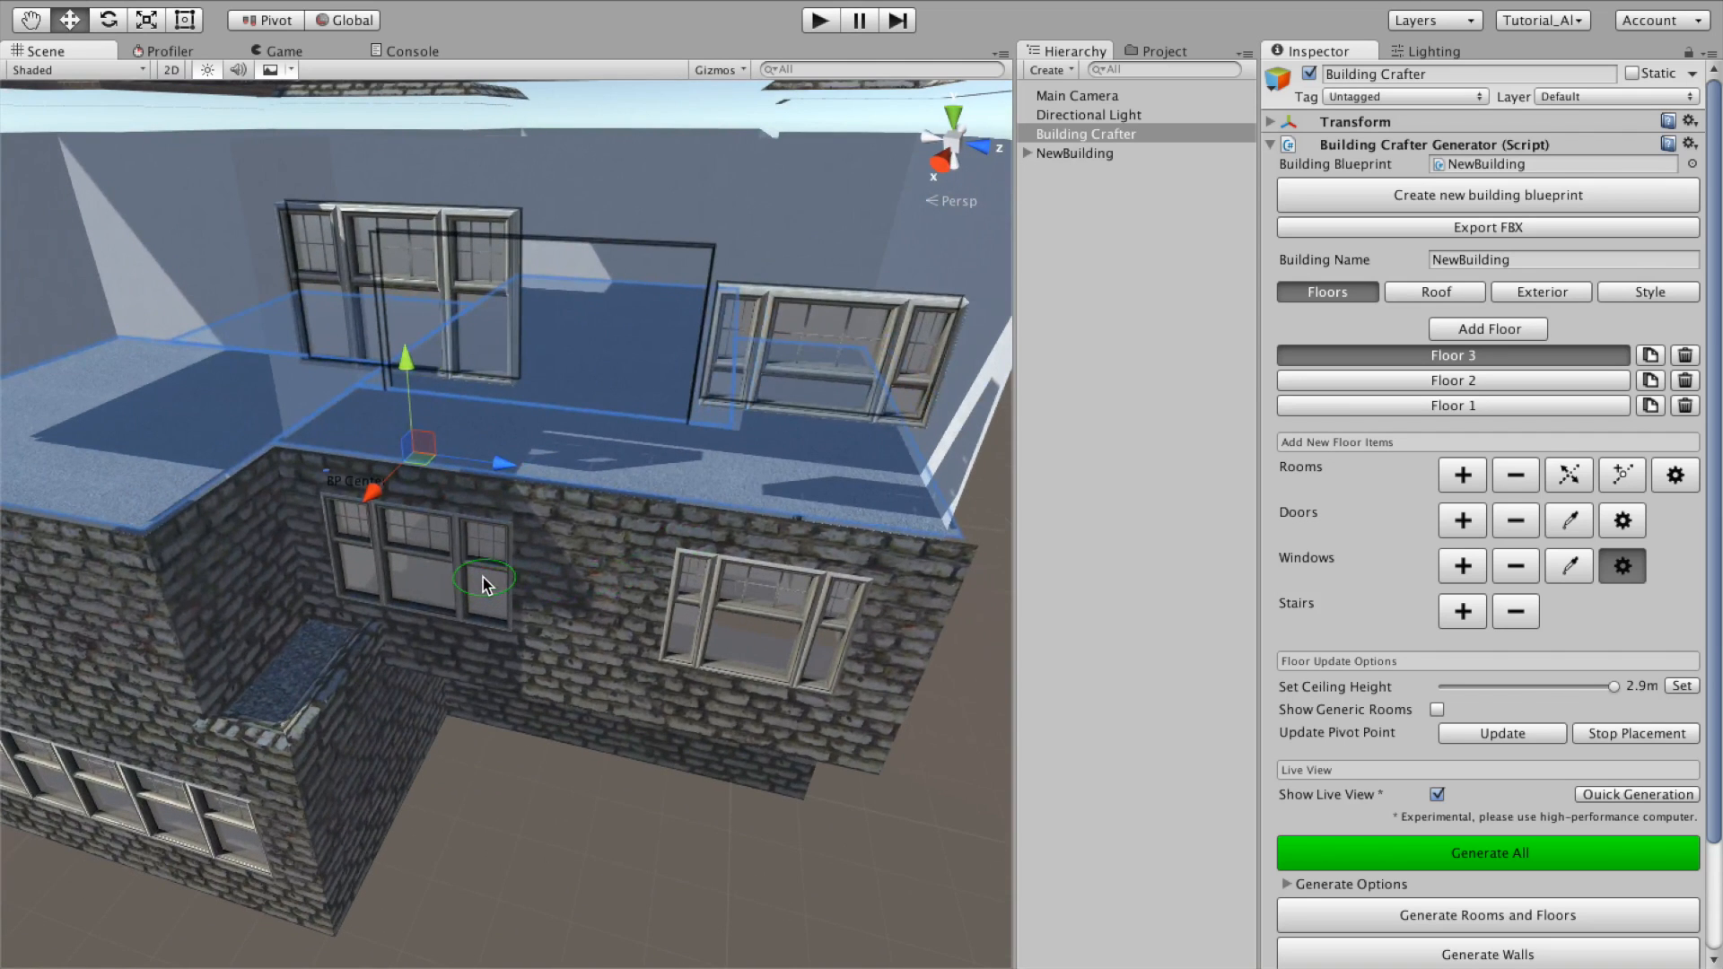
Step: Enable the fancy exterior for the back, left and right sides and regenerate the whole building
alt+drag(580, 465, 996, 462)
scroll(1477, 684, down, 3)
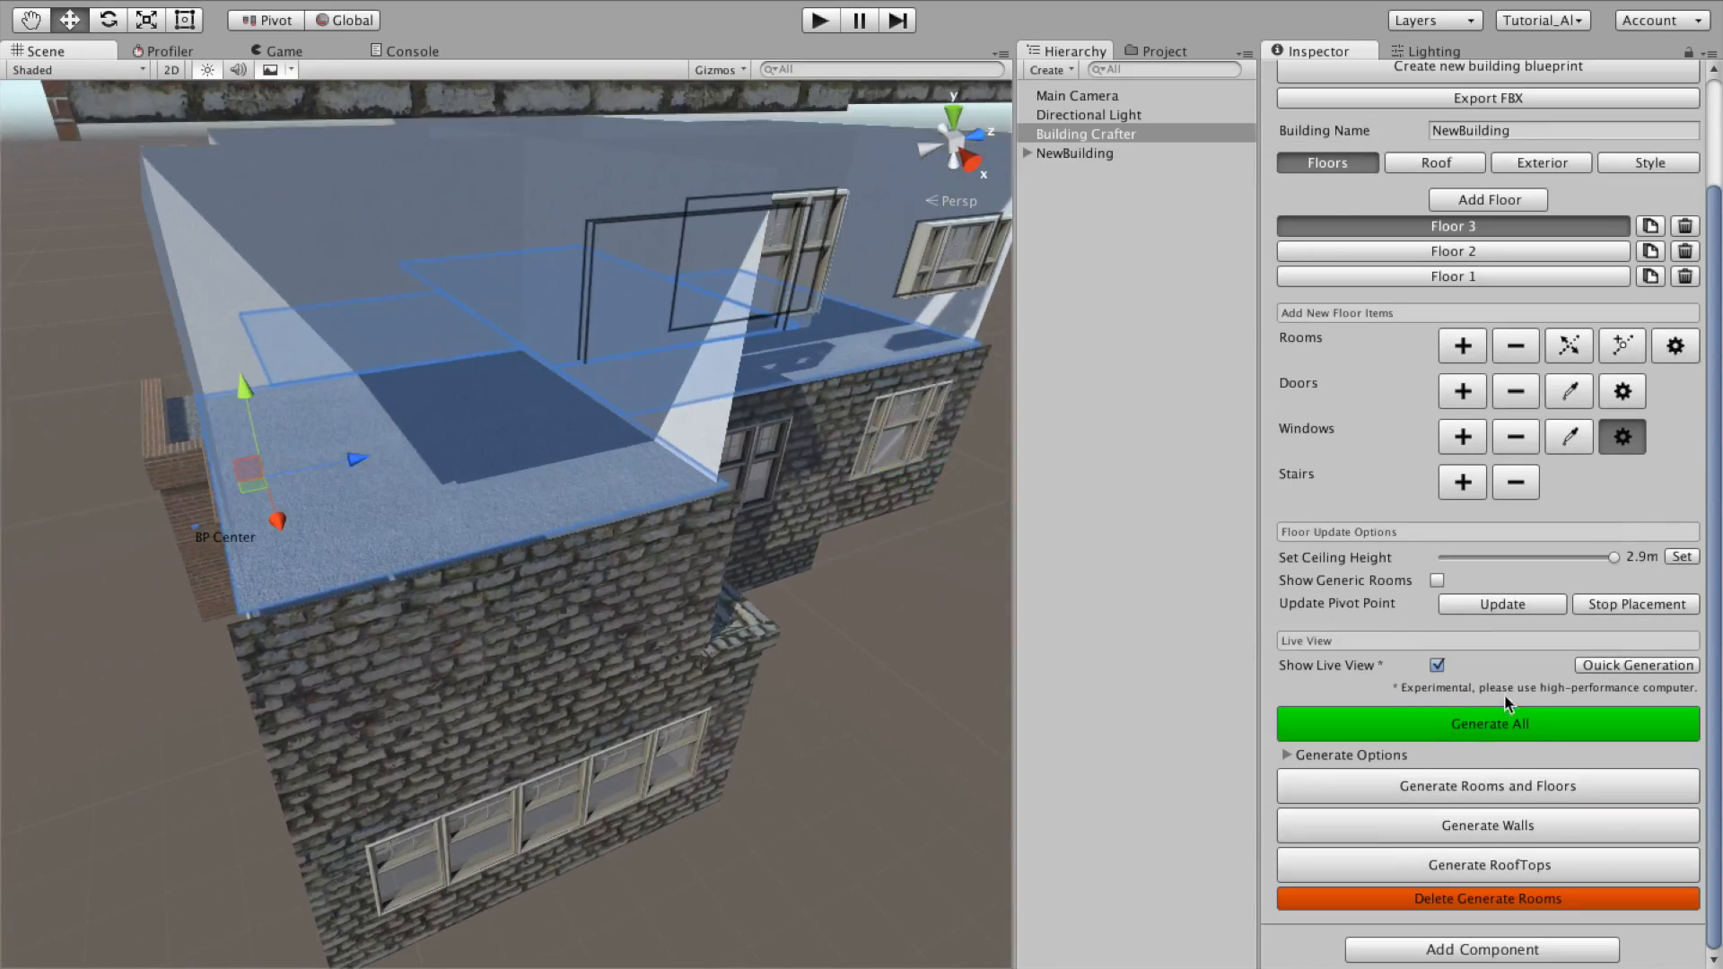
alt+drag(627, 621, 716, 662)
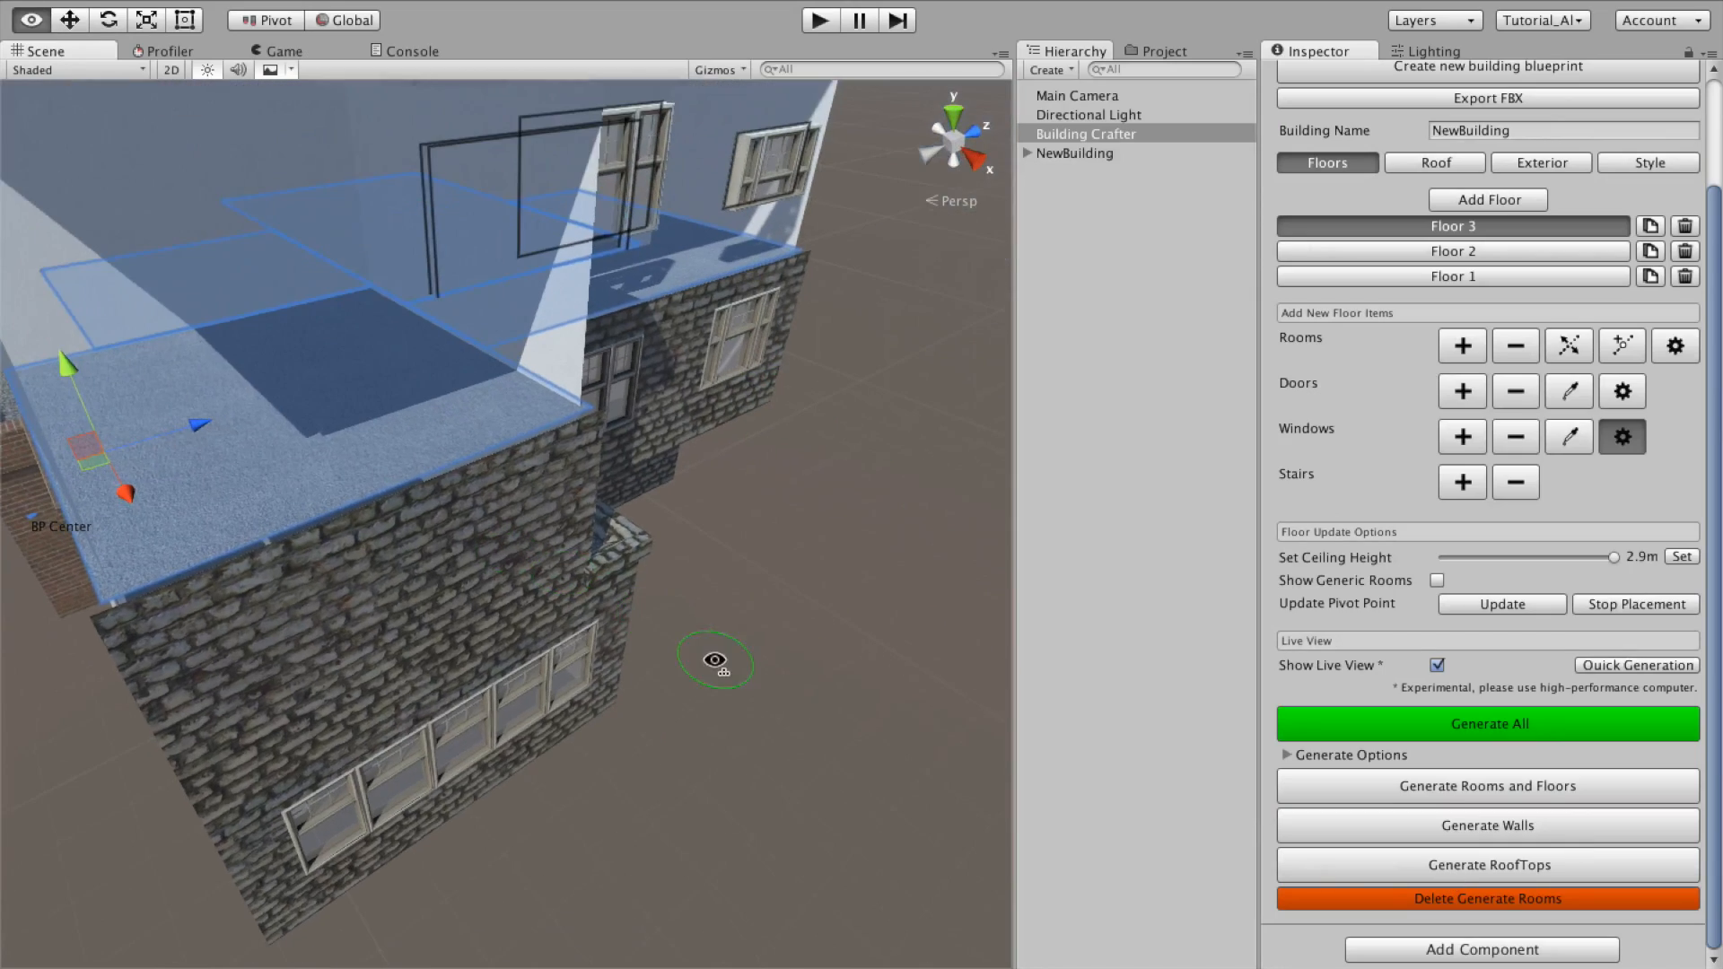
scroll(1522, 551, up, 1)
alt+drag(587, 480, 1350, 466)
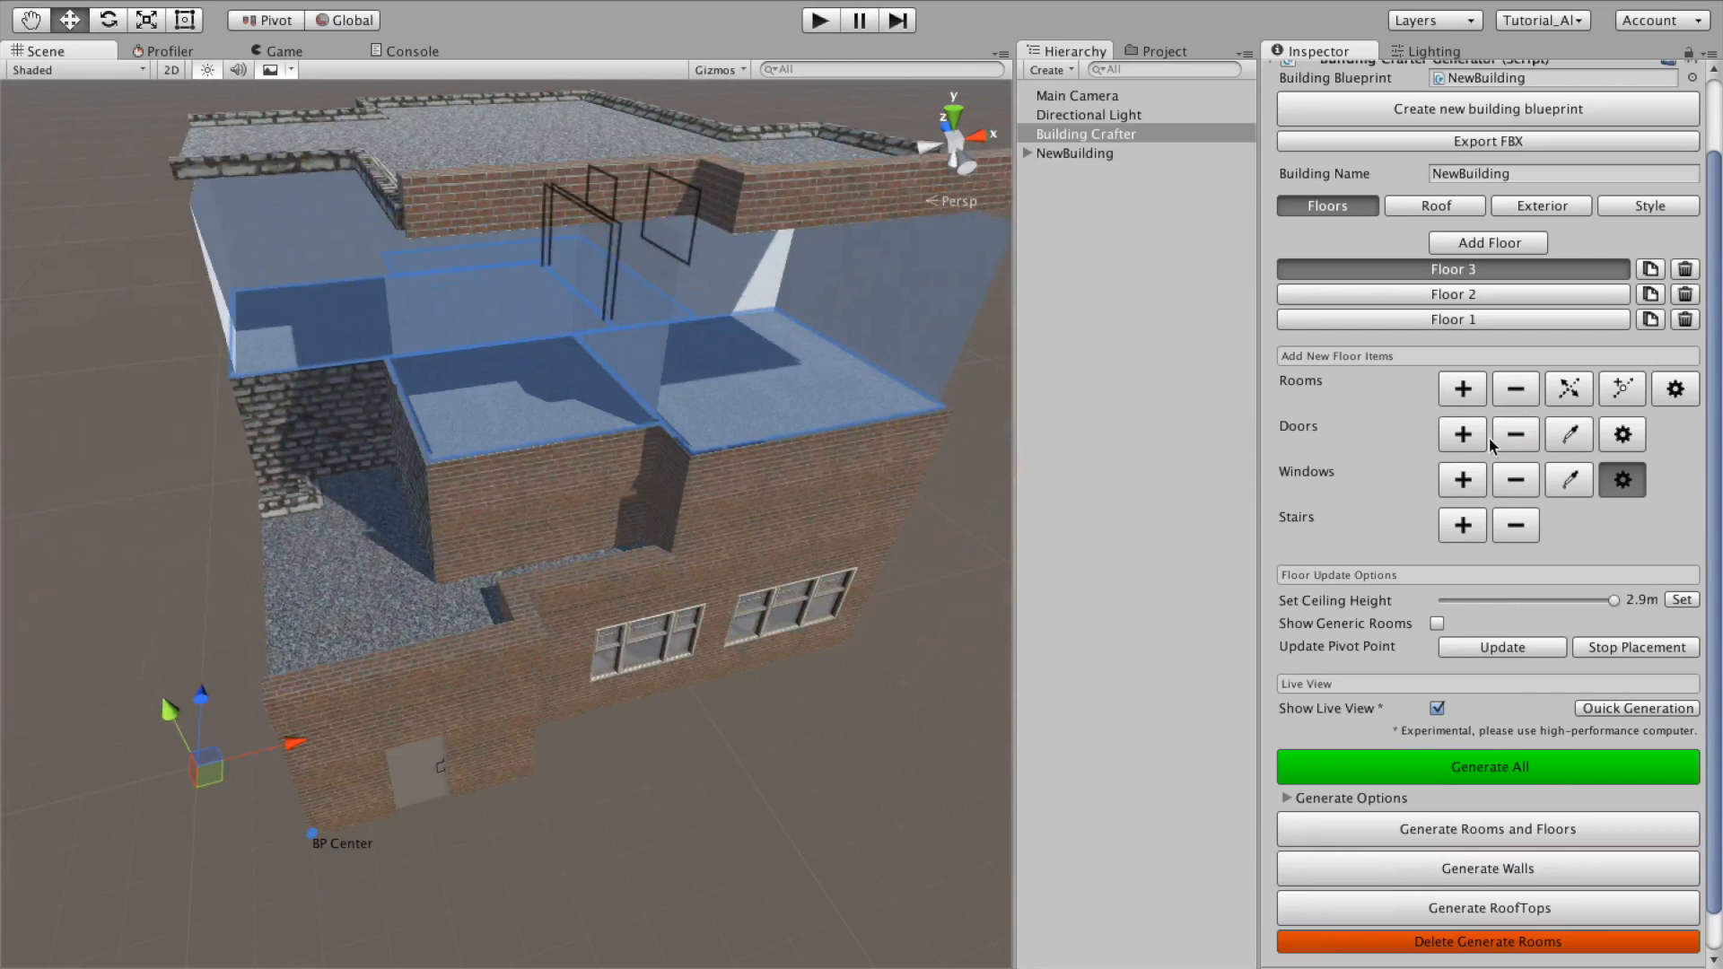
scroll(1469, 343, up, 1)
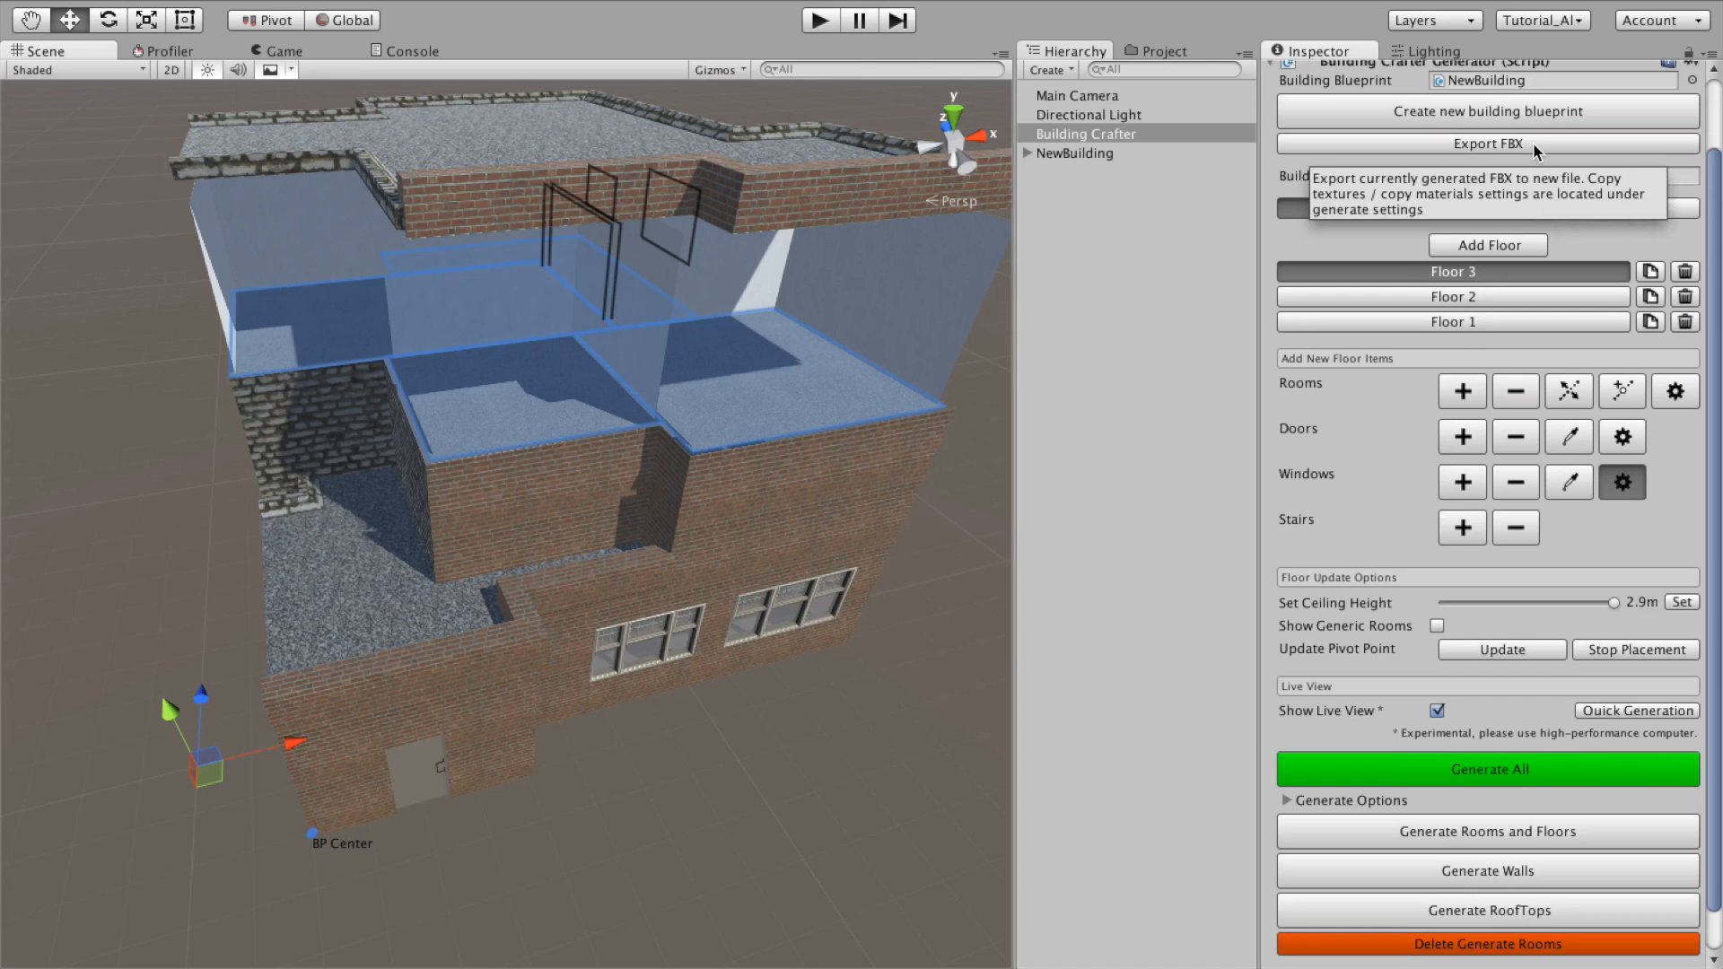
click(1543, 208)
alt+drag(613, 588, 724, 473)
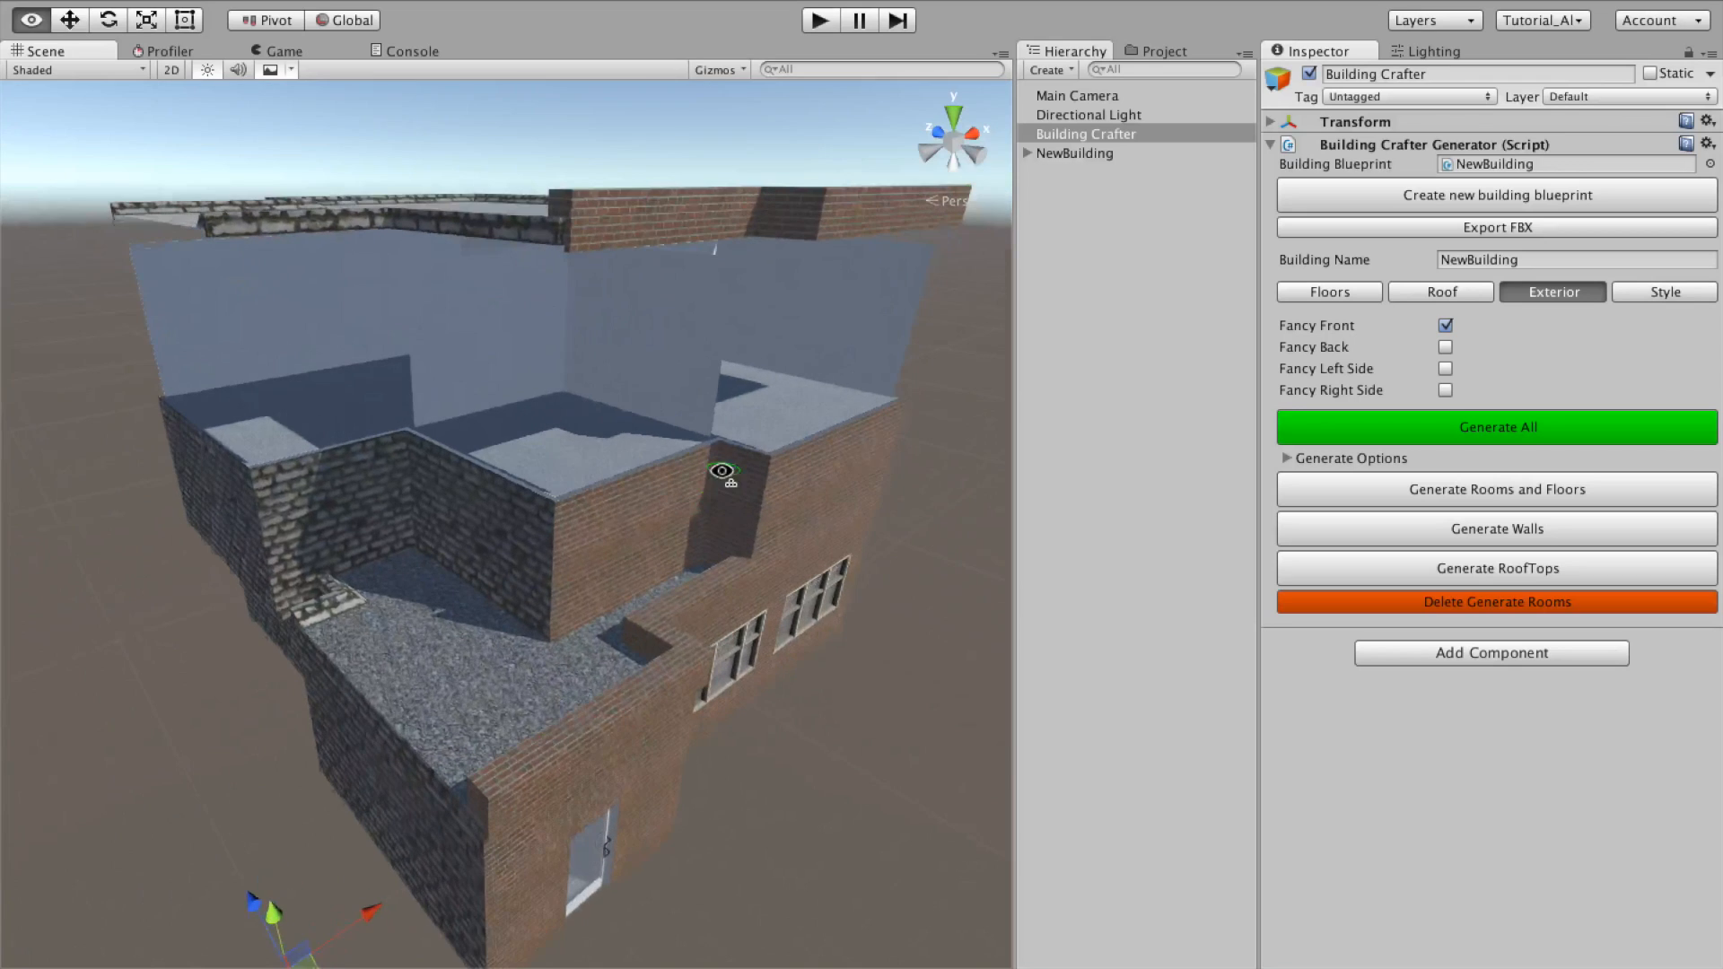
click(1446, 348)
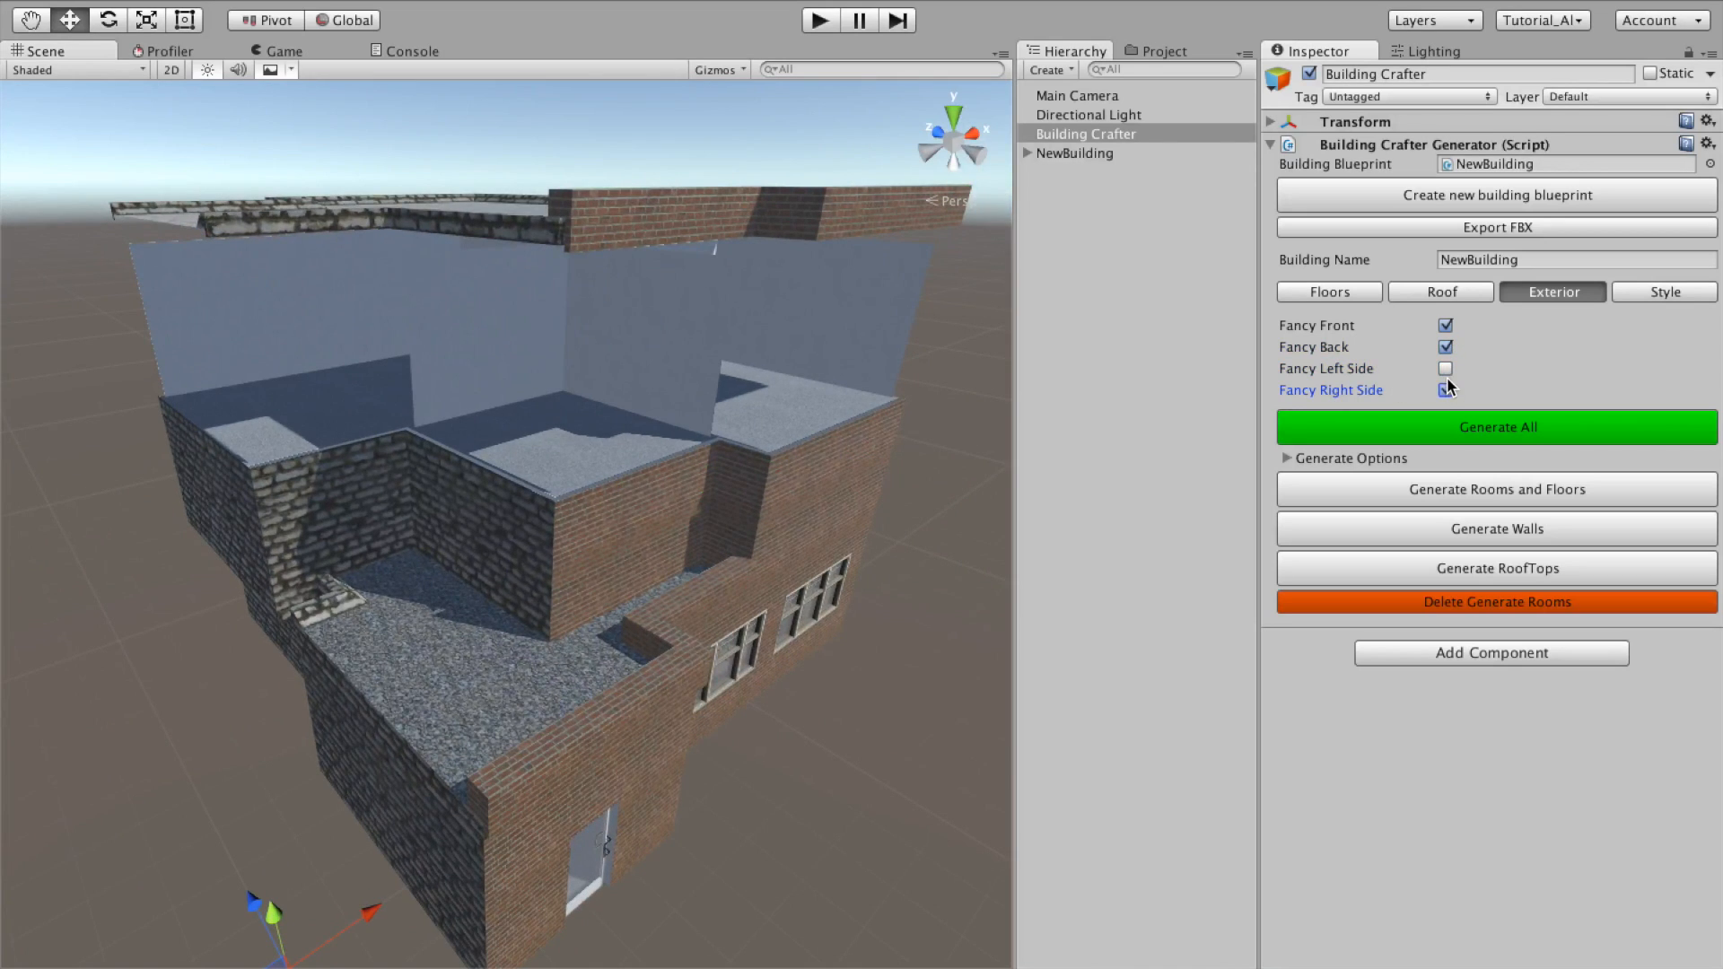
click(1477, 422)
alt+drag(987, 556, 1718, 330)
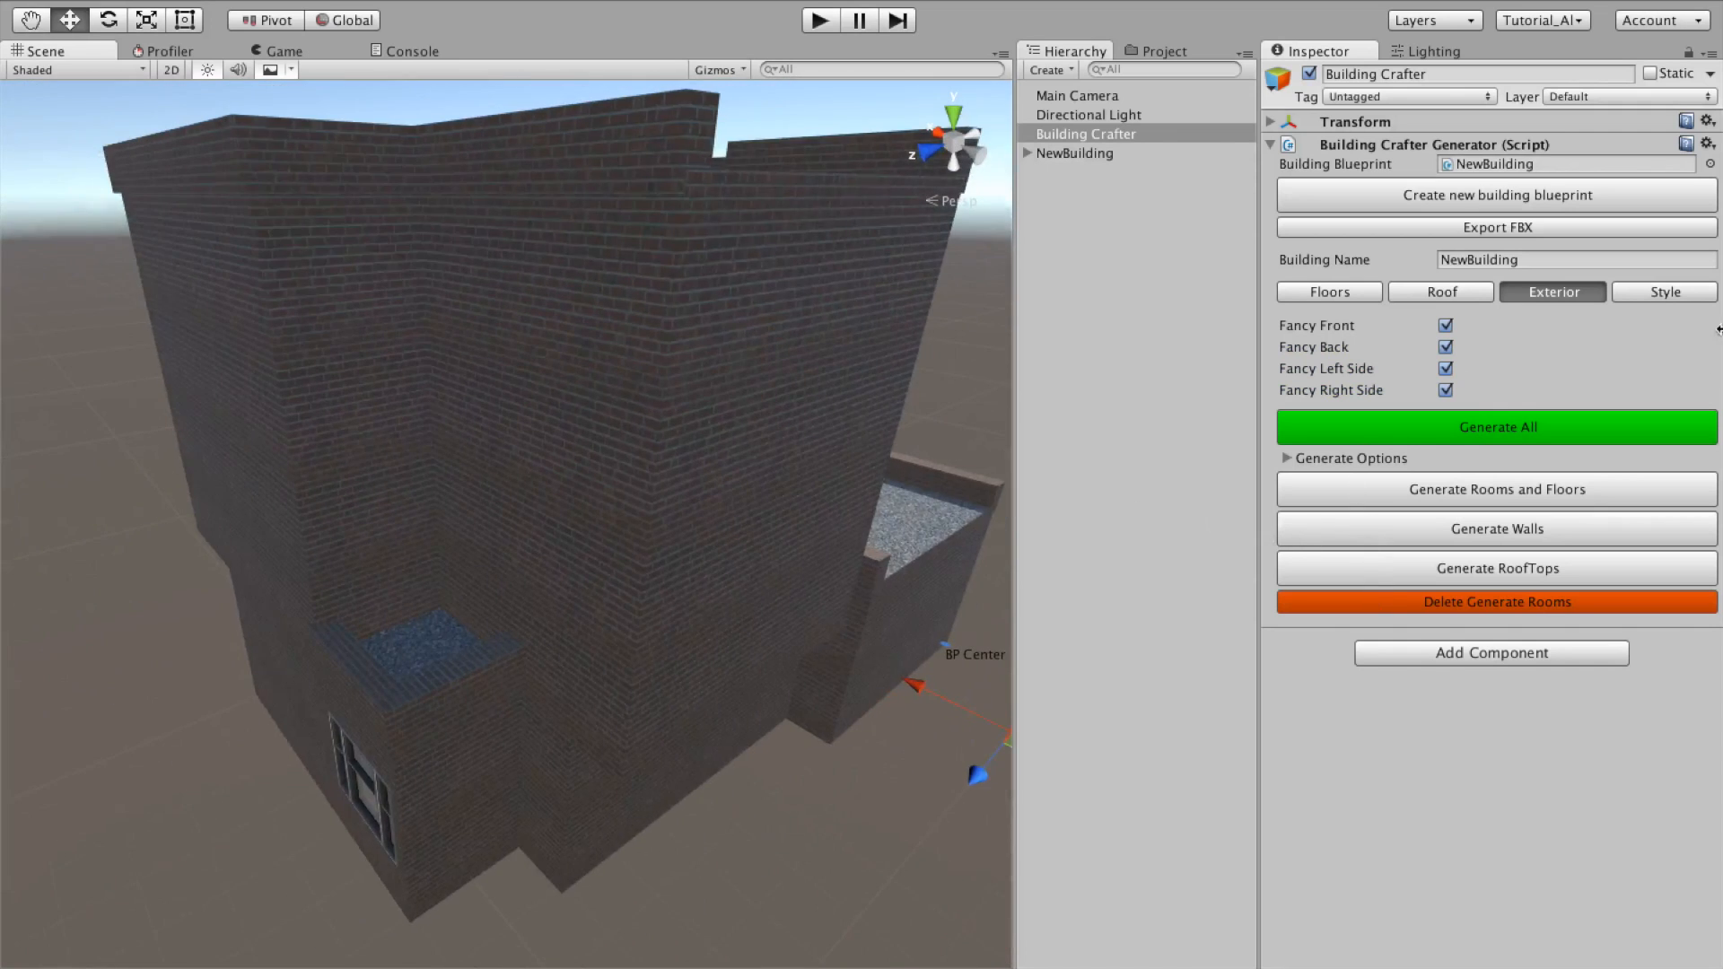
Step: Slant the Fancy Crown profile in the building style by shifting its top points away from the building, and regenerate everything
click(1682, 297)
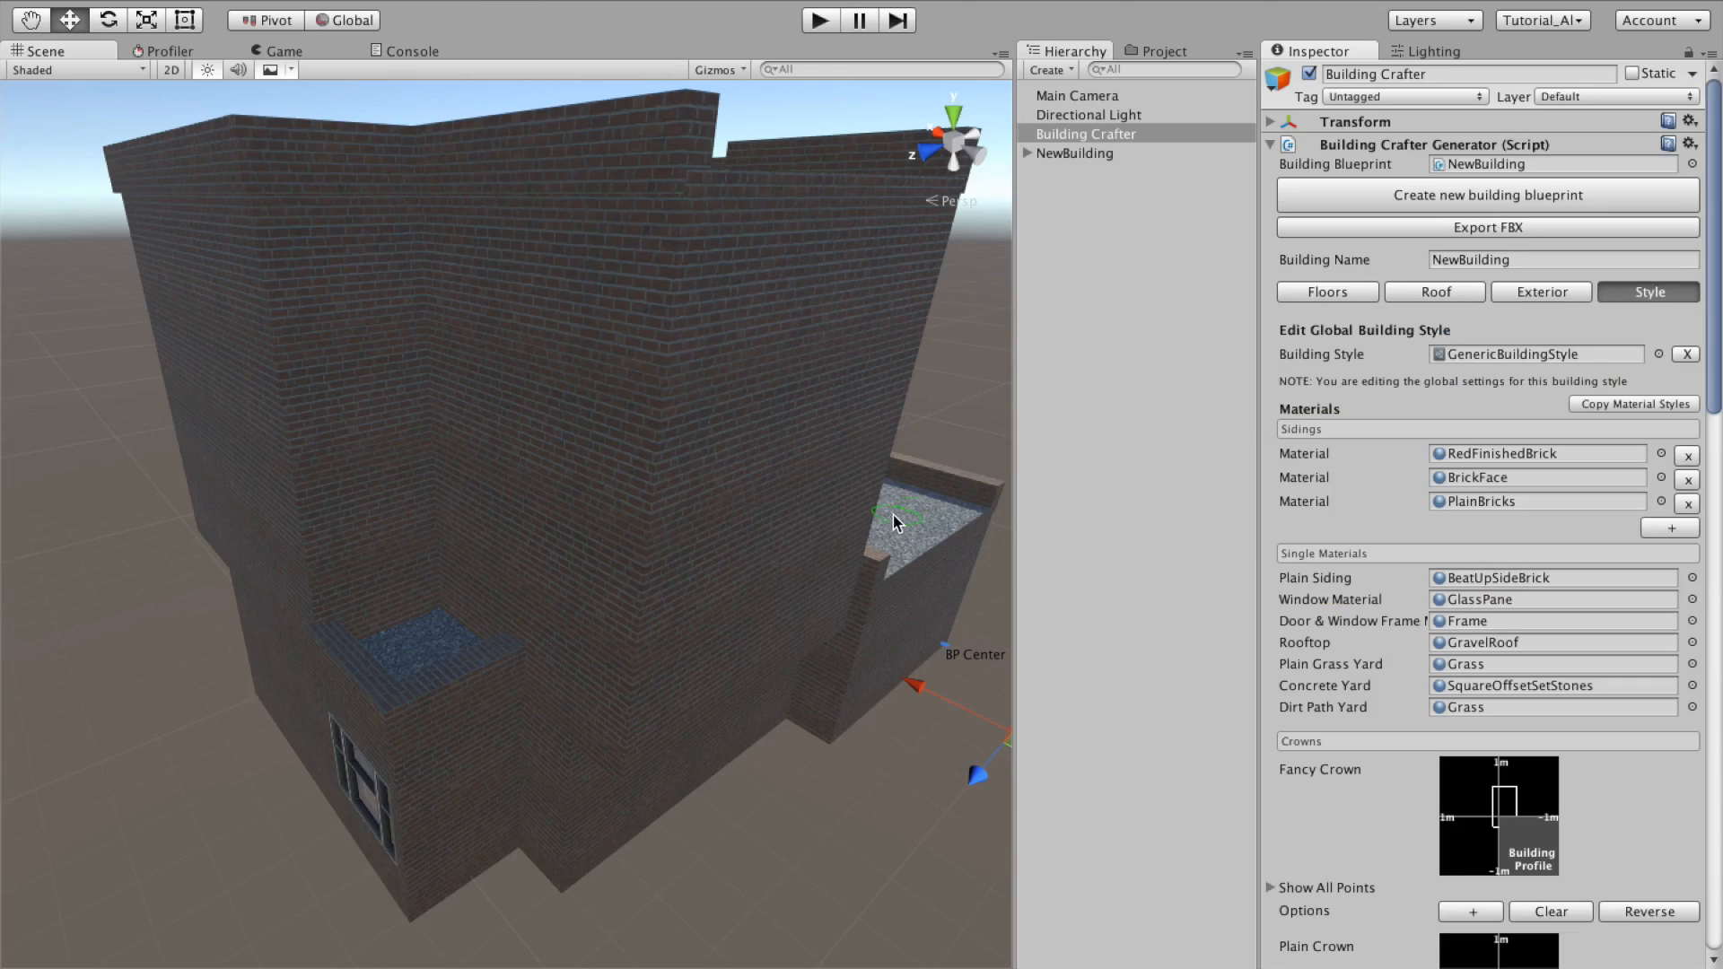
alt+drag(818, 568, 105, 565)
key(s)
right_drag(105, 565, 86, 572)
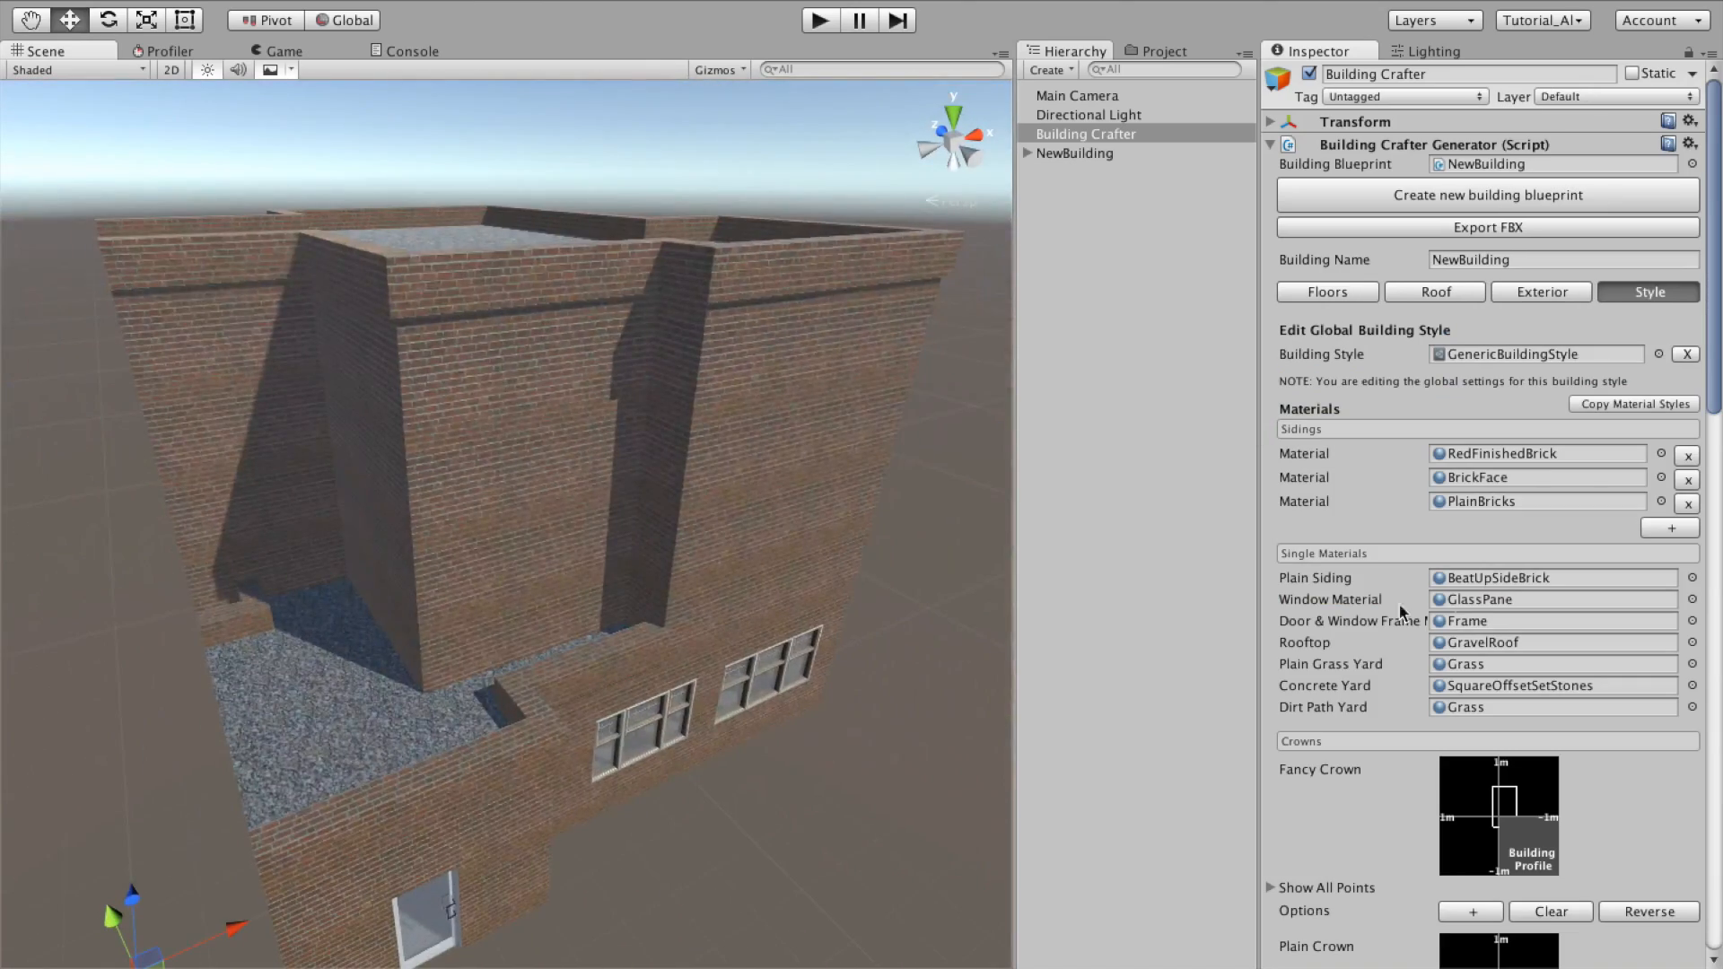
mouse_move(1459, 788)
scroll(1487, 795, down, 5)
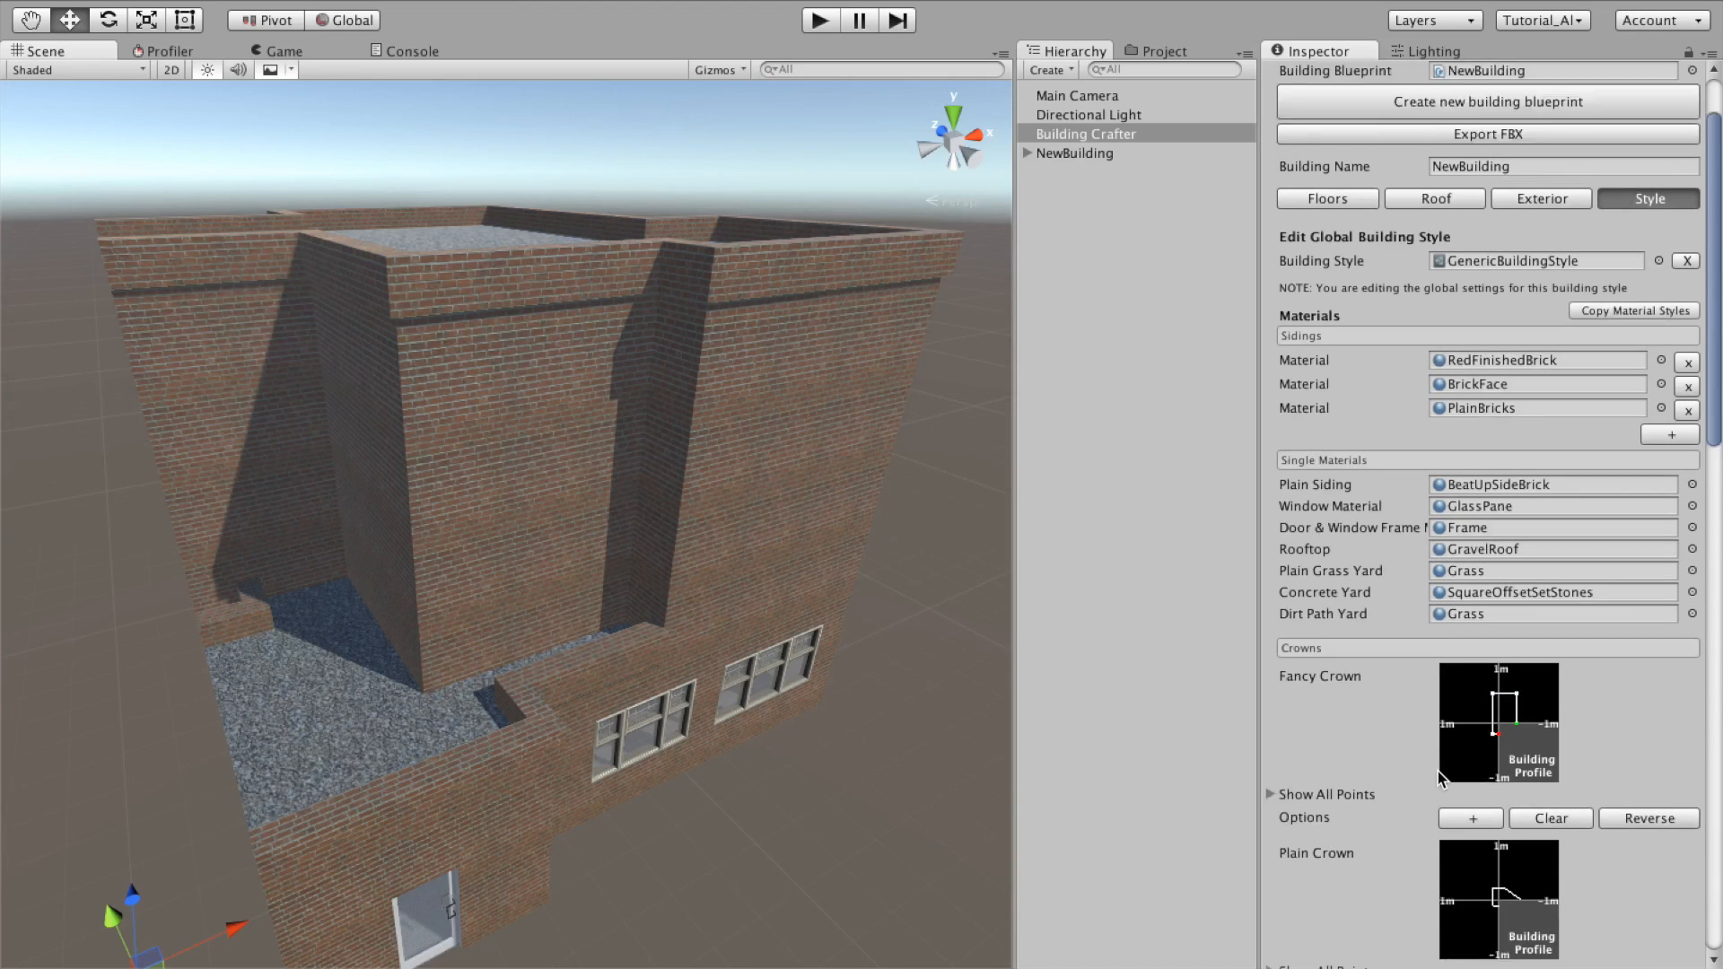
drag(1494, 616, 1476, 612)
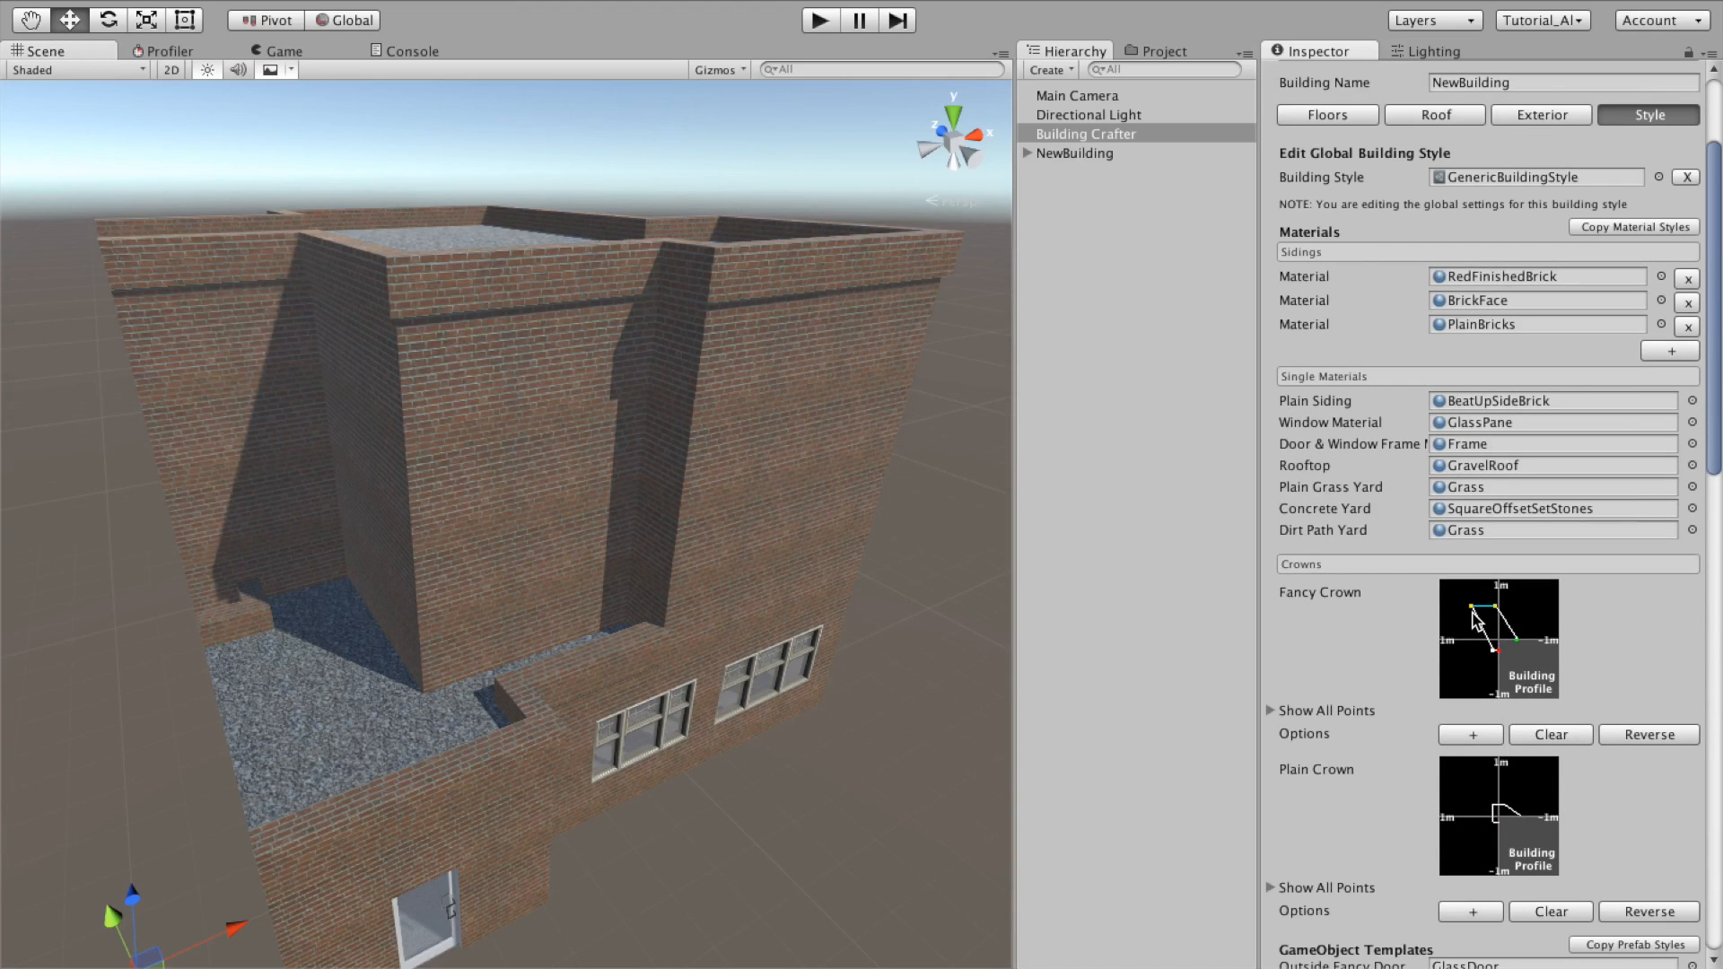
scroll(1526, 808, down, 20)
click(1535, 853)
right_drag(688, 483, 828, 563)
Step: Turn off the fancy exterior on the right side and regenerate the whole building
scroll(1530, 718, up, 20)
scroll(1572, 635, down, 3)
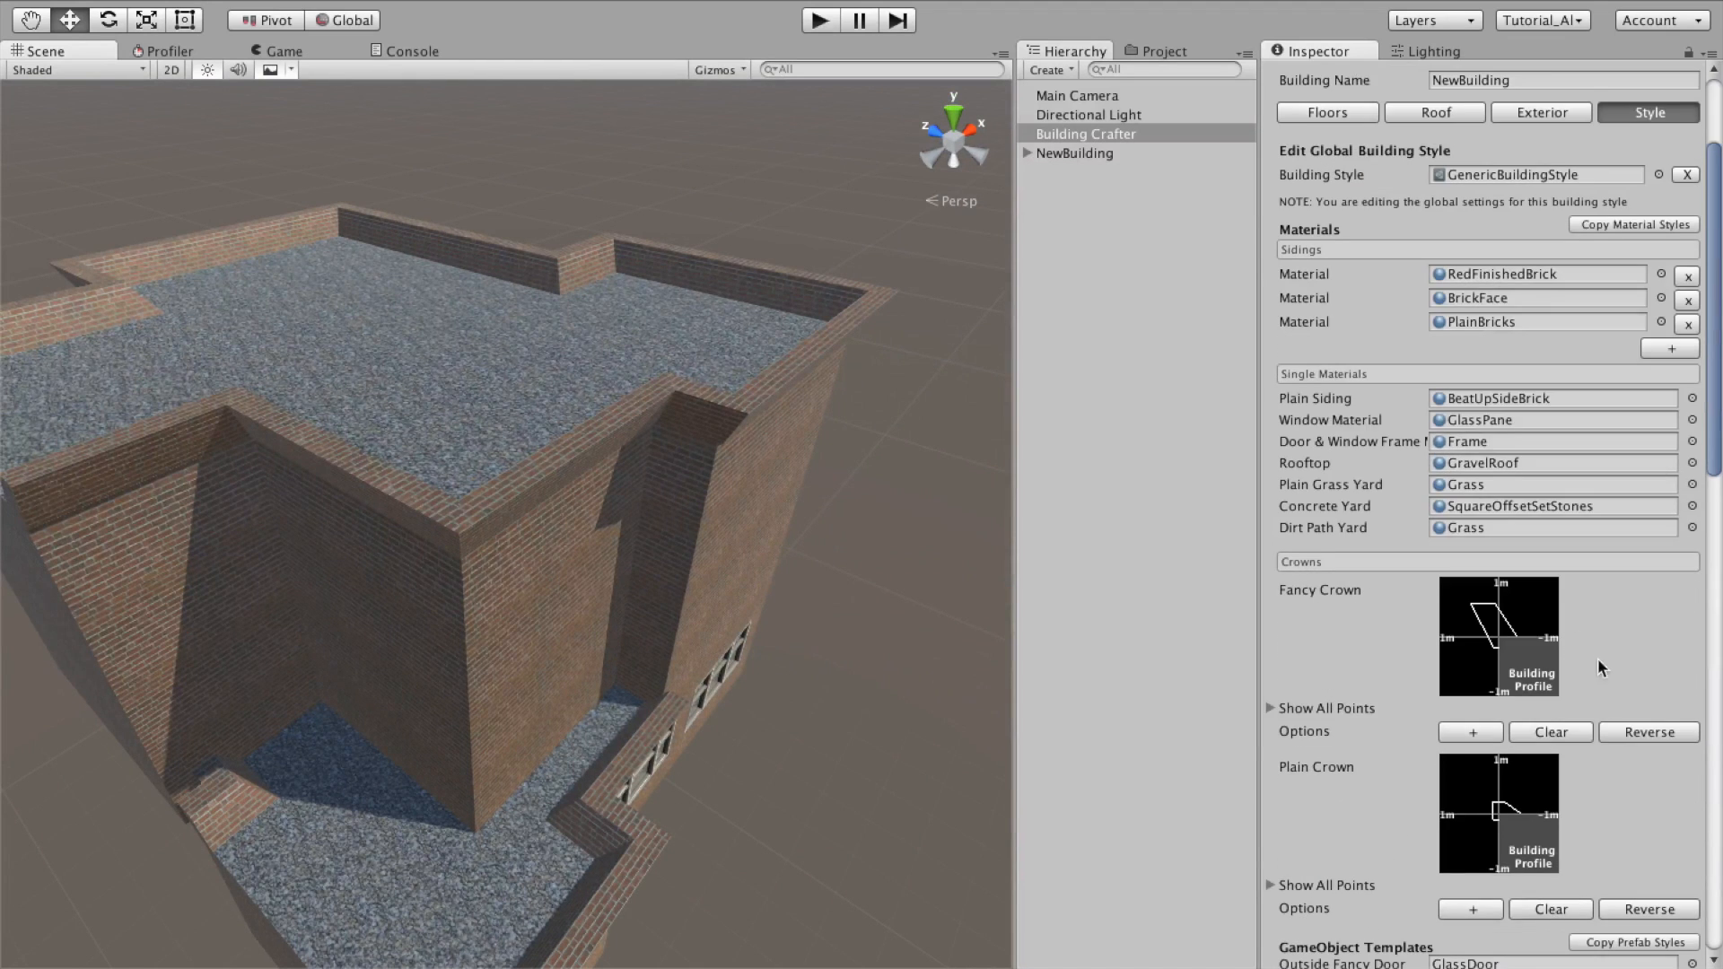
scroll(1598, 659, down, 3)
scroll(1468, 668, up, 10)
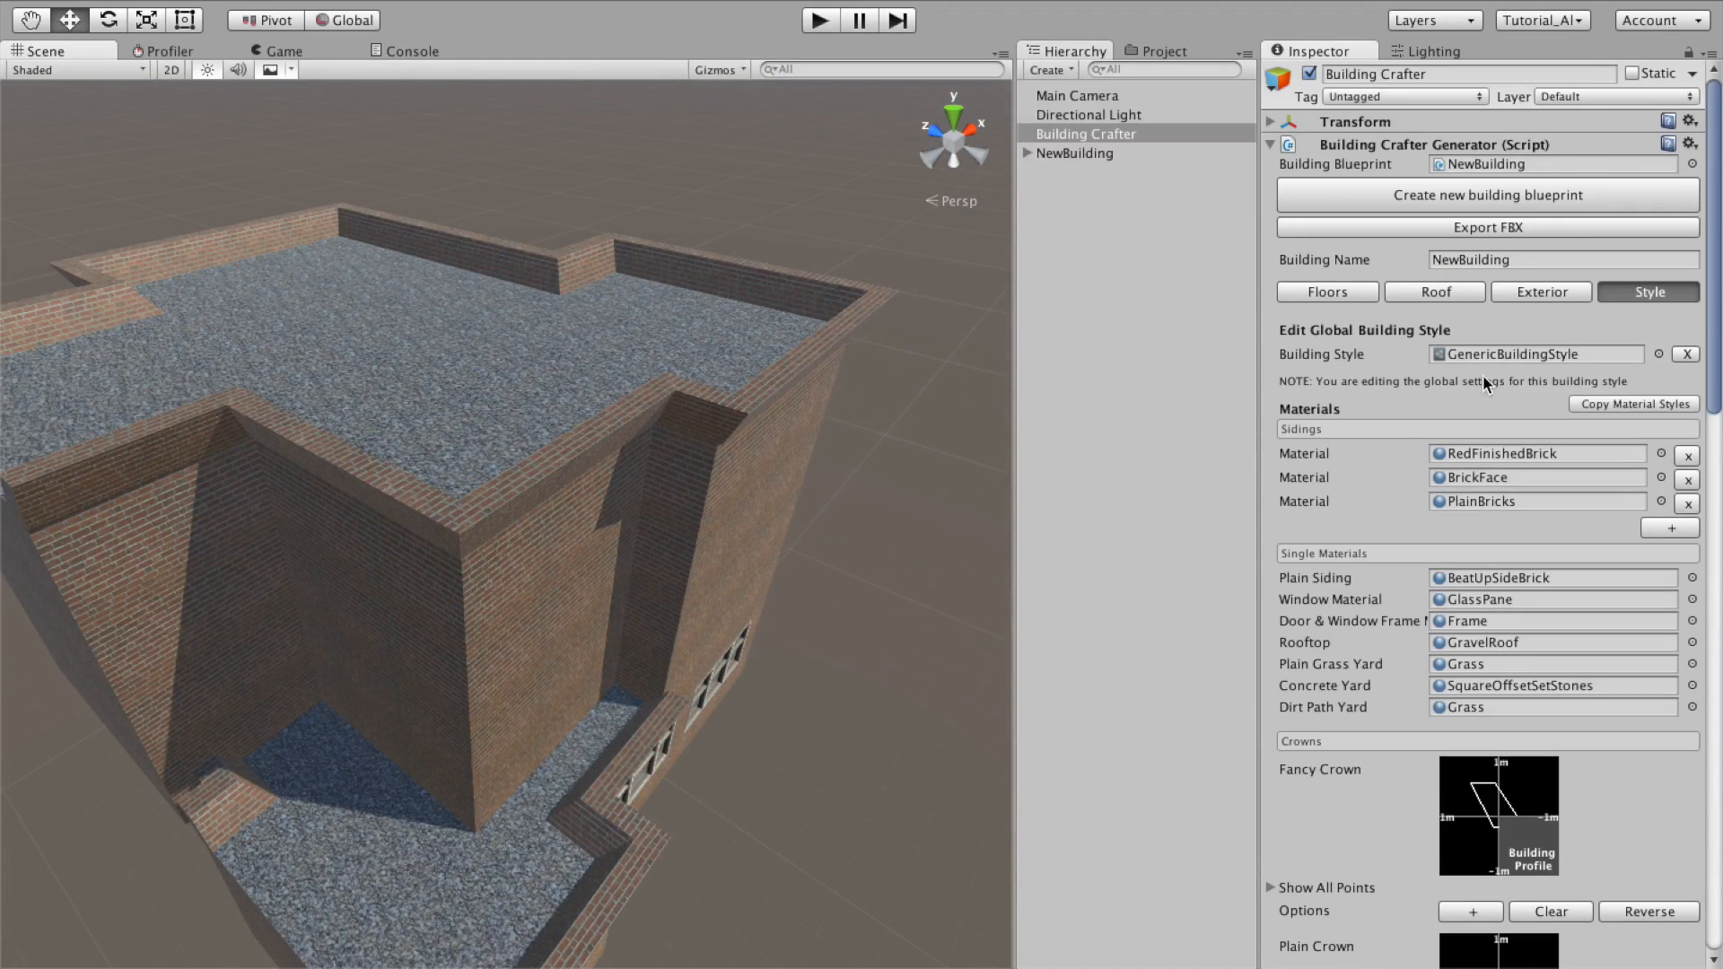
click(1530, 291)
click(1475, 431)
right_drag(569, 601, 646, 588)
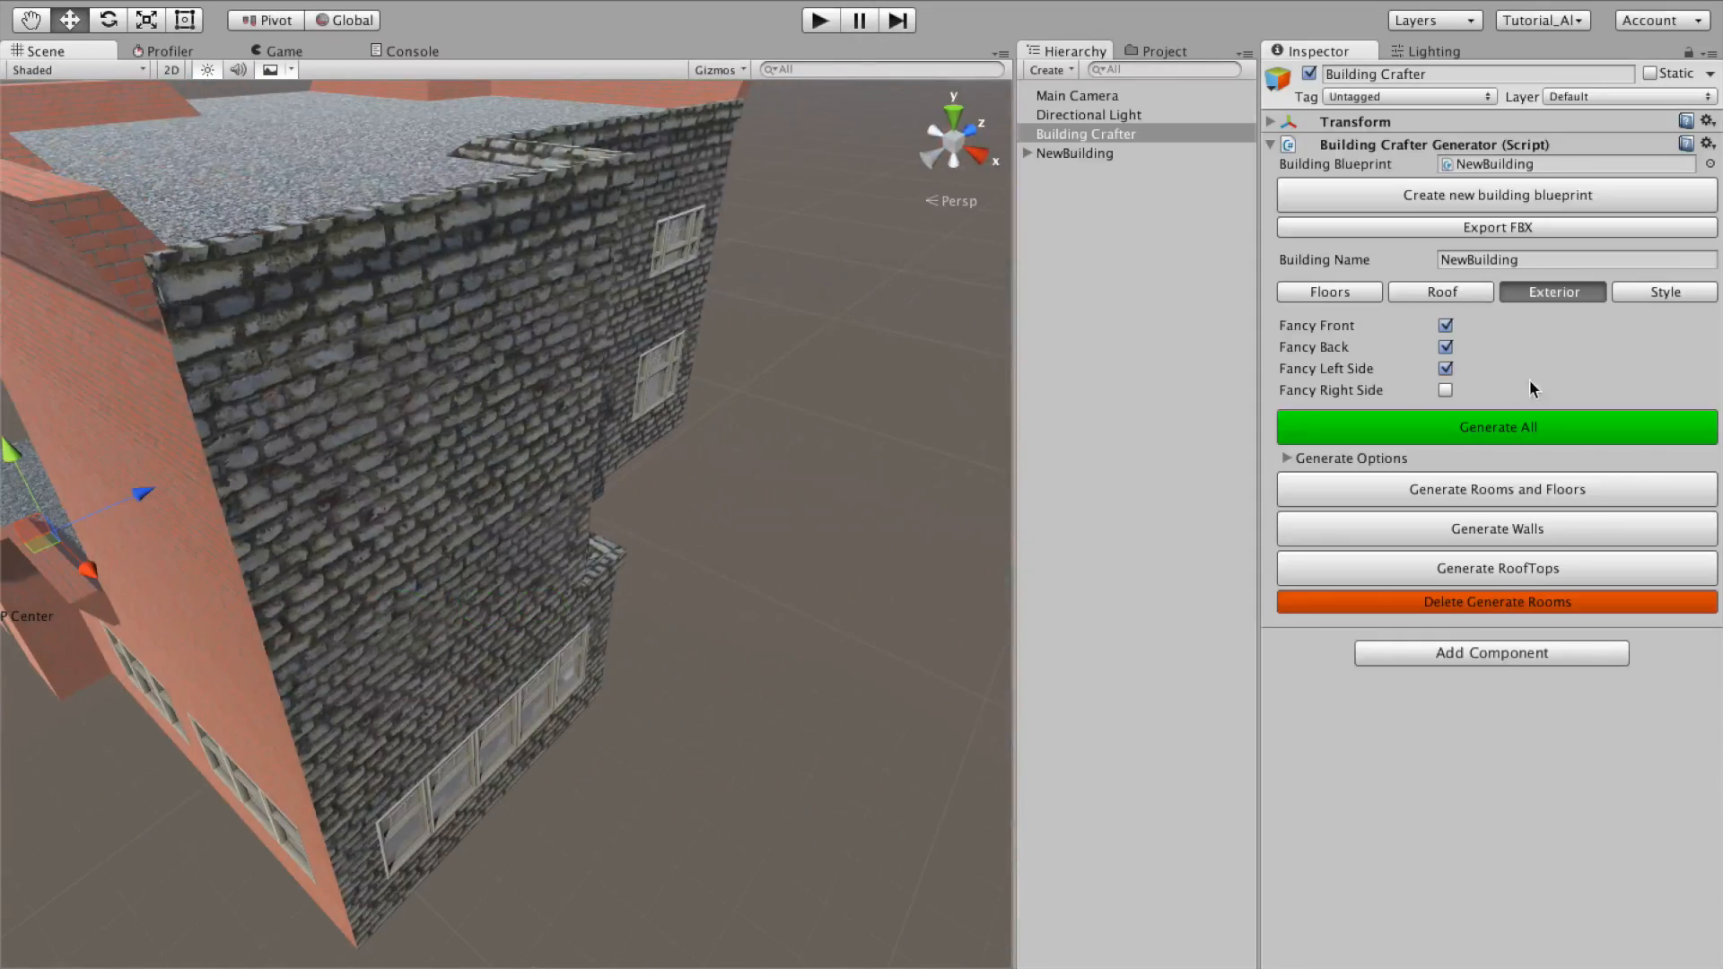
Step: Square the Fancy Crown profile again and review the style's object templates, window types and room styles
click(1666, 300)
scroll(1571, 467, down, 7)
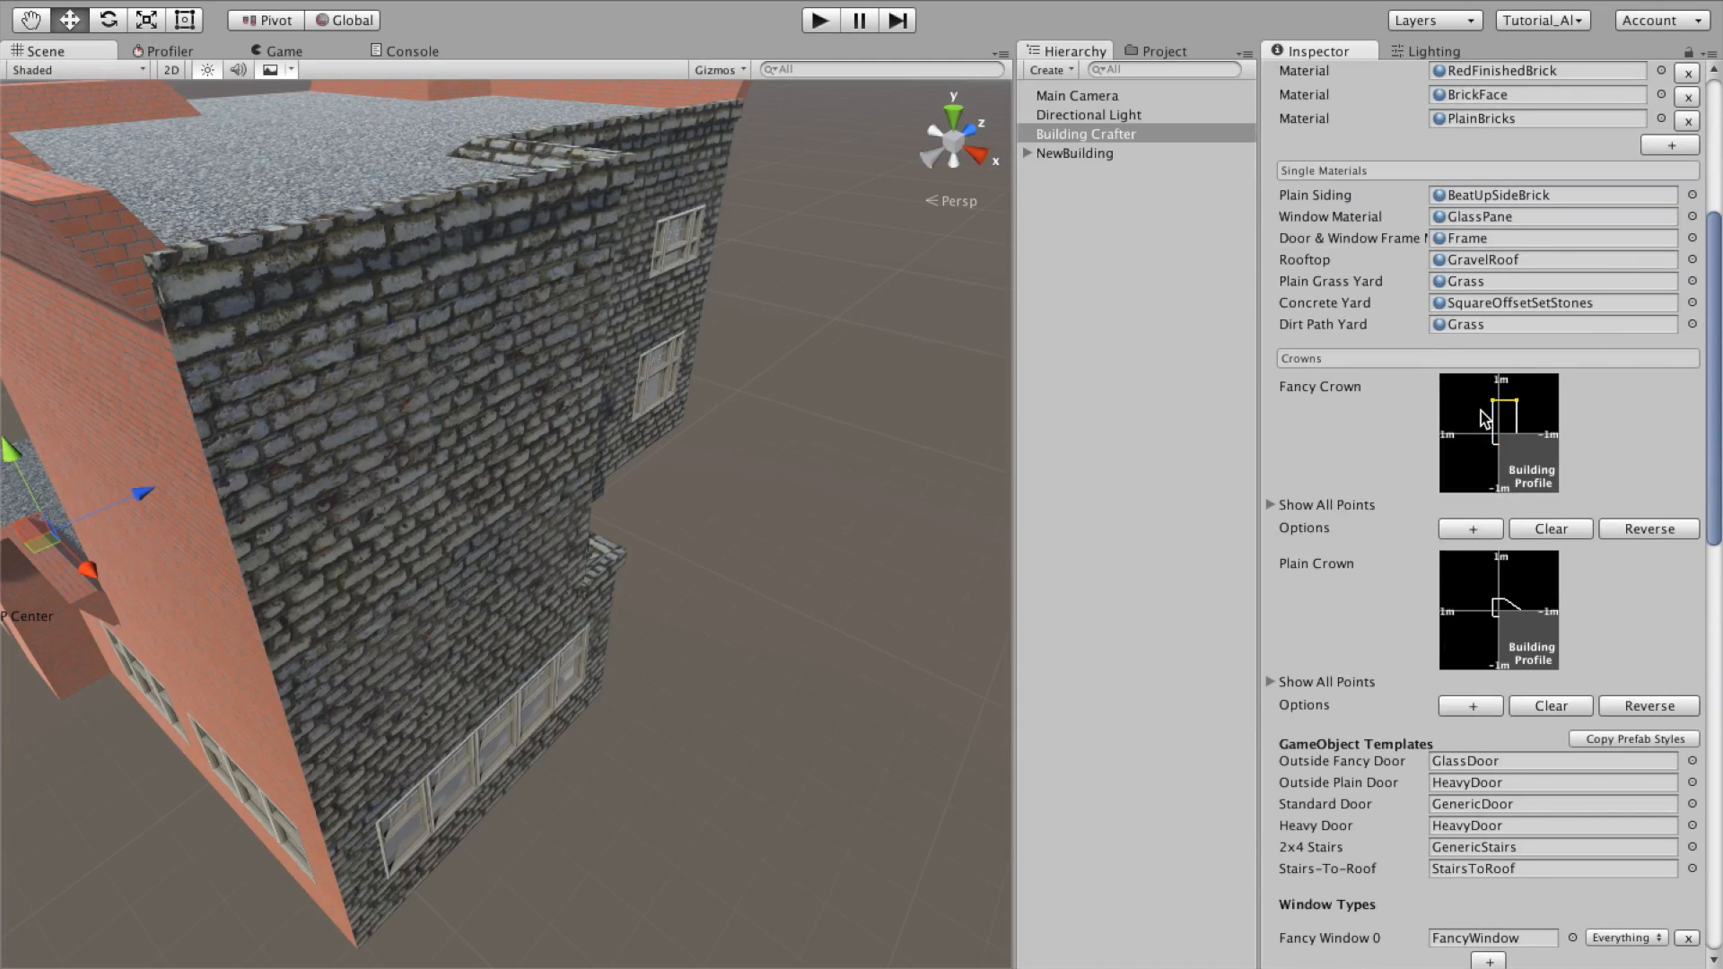
scroll(1576, 569, down, 7)
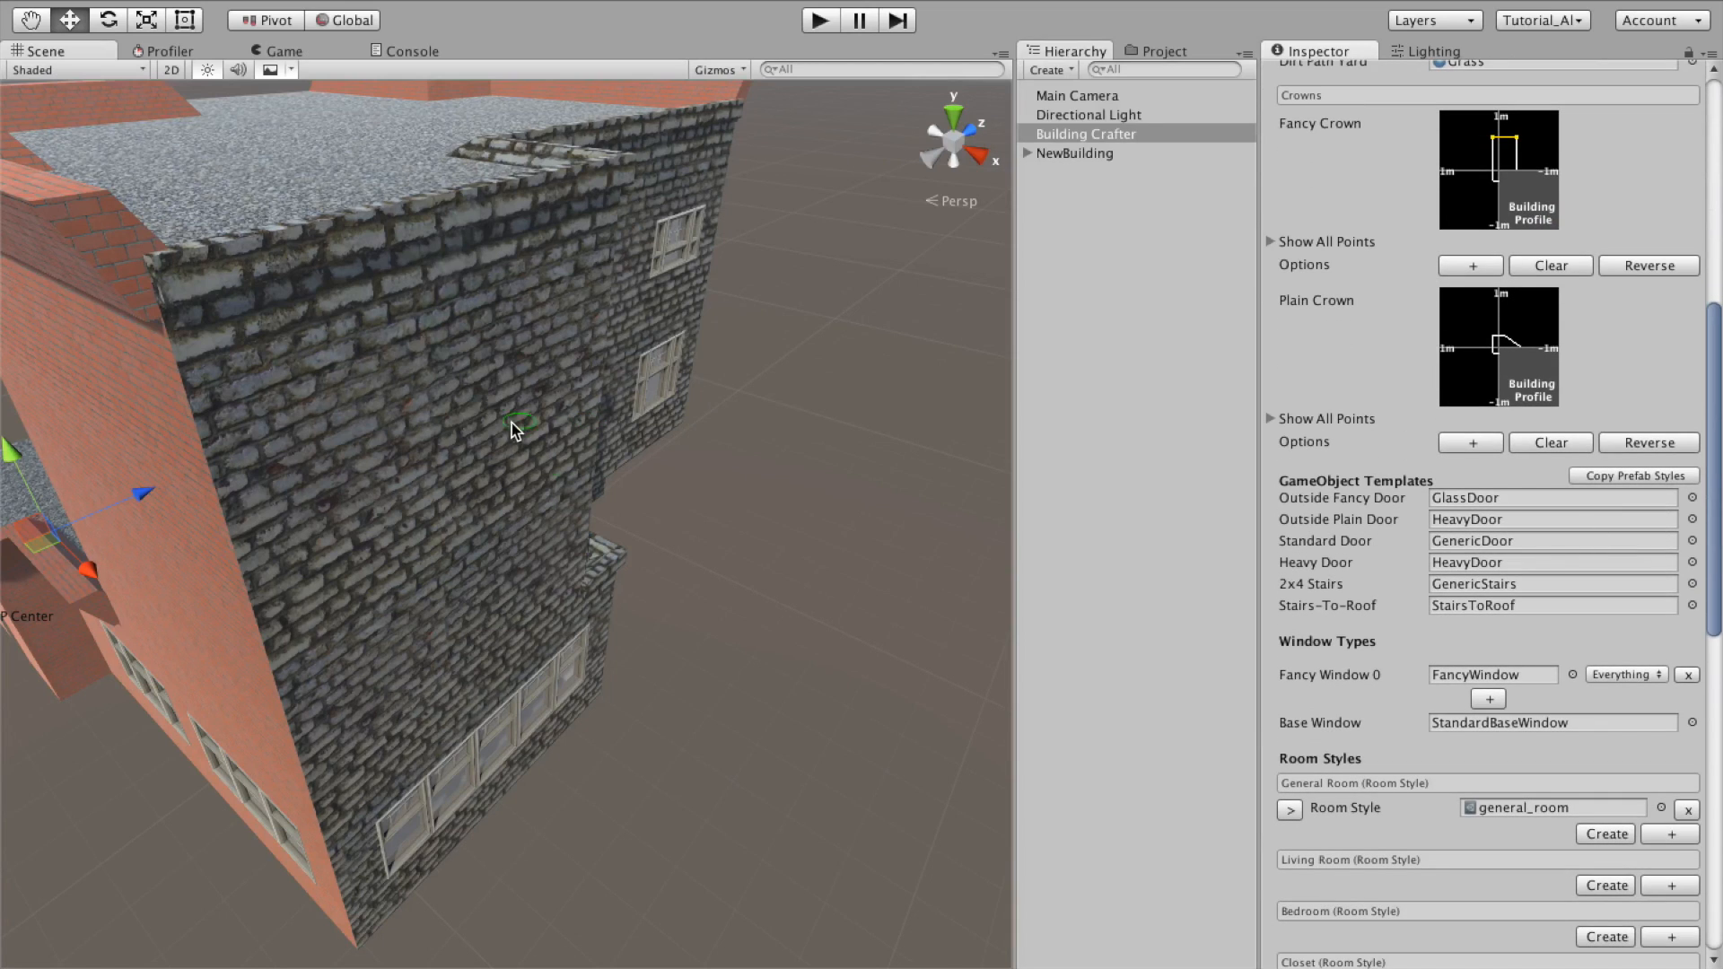
alt+drag(527, 528, 538, 566)
scroll(1481, 597, down, 15)
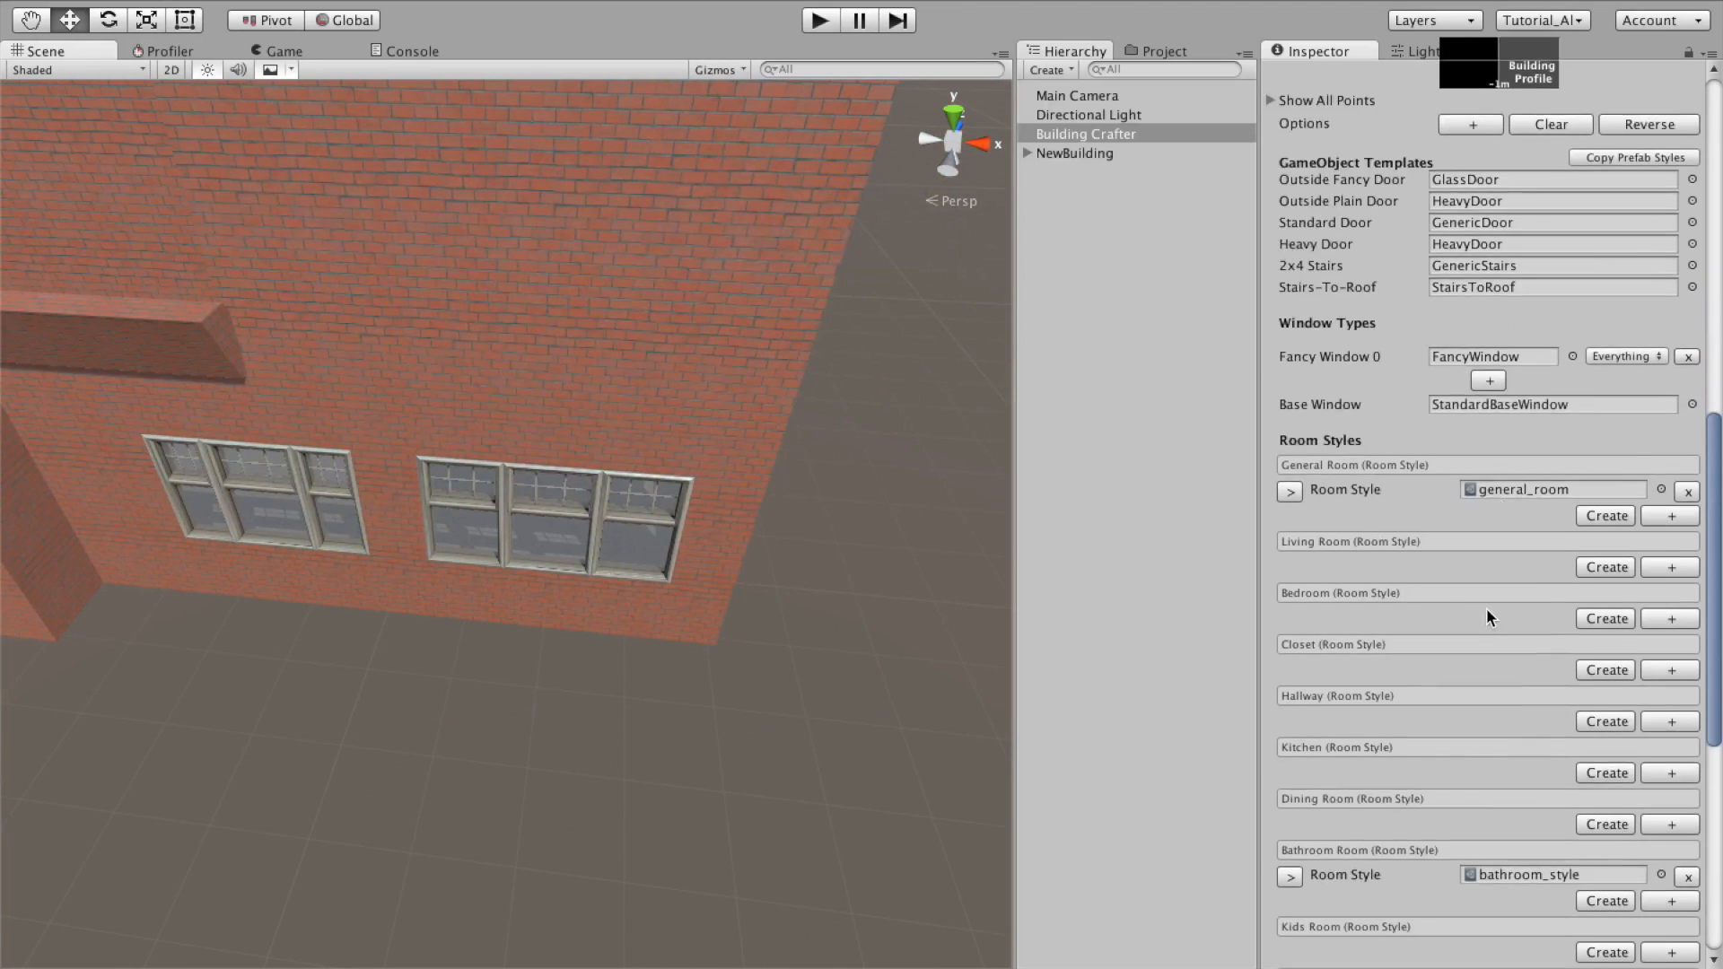
scroll(1526, 643, down, 7)
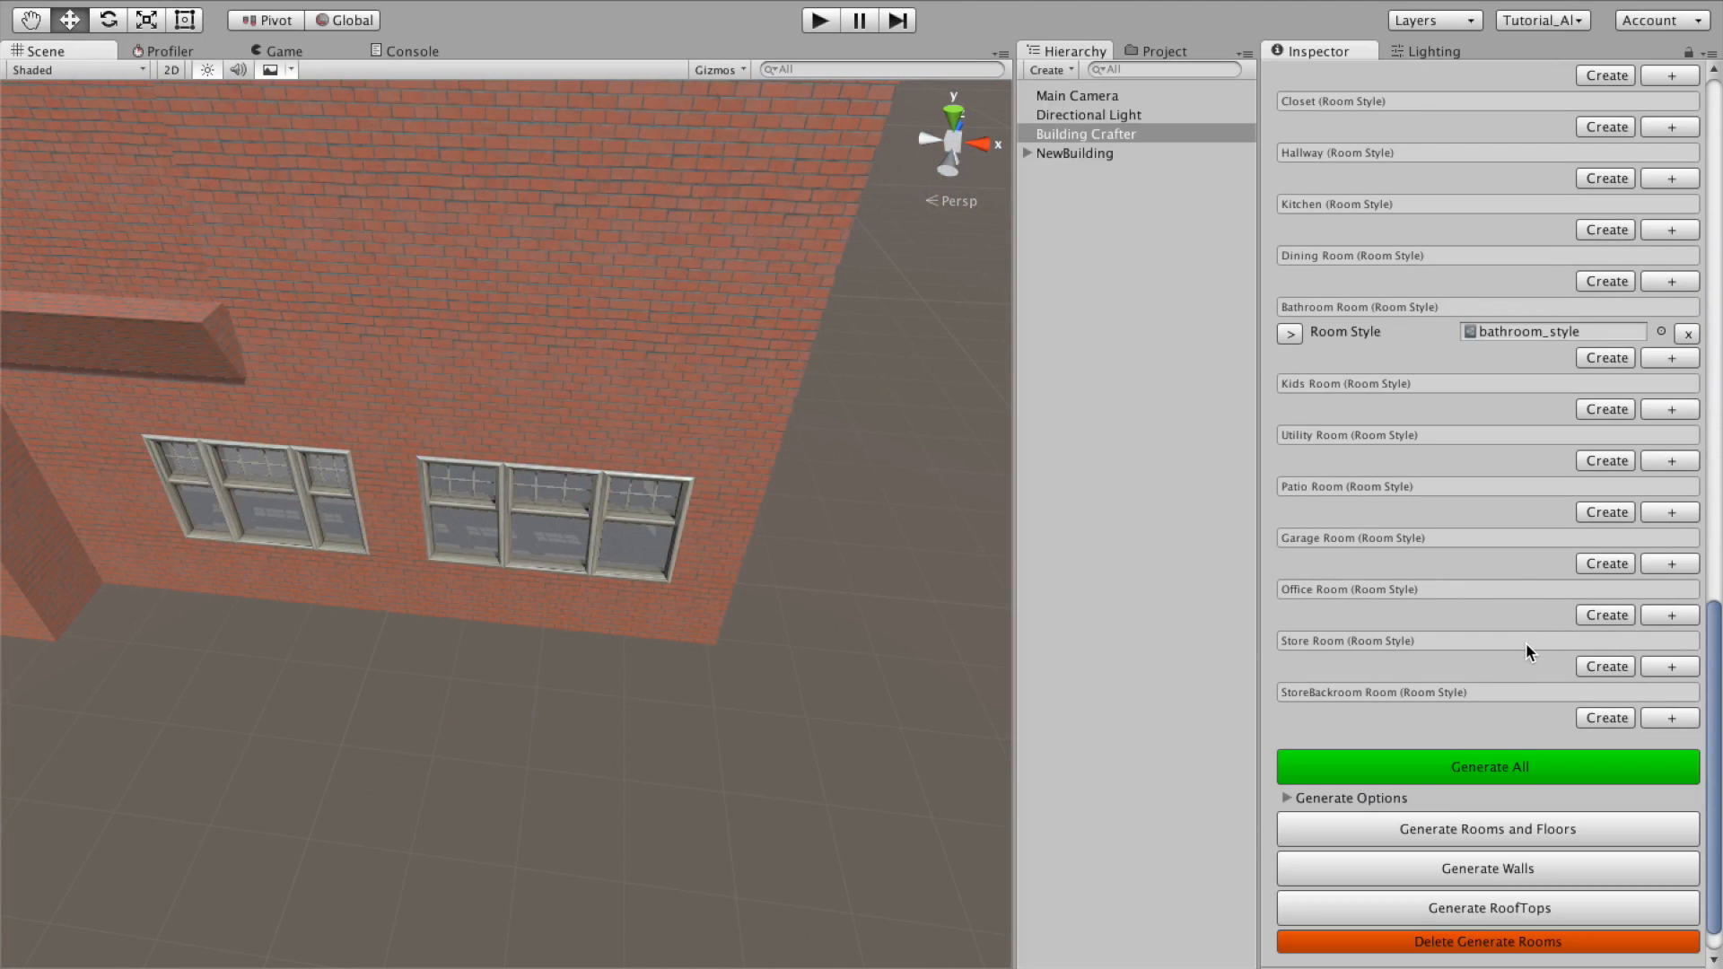
scroll(1536, 714, up, 20)
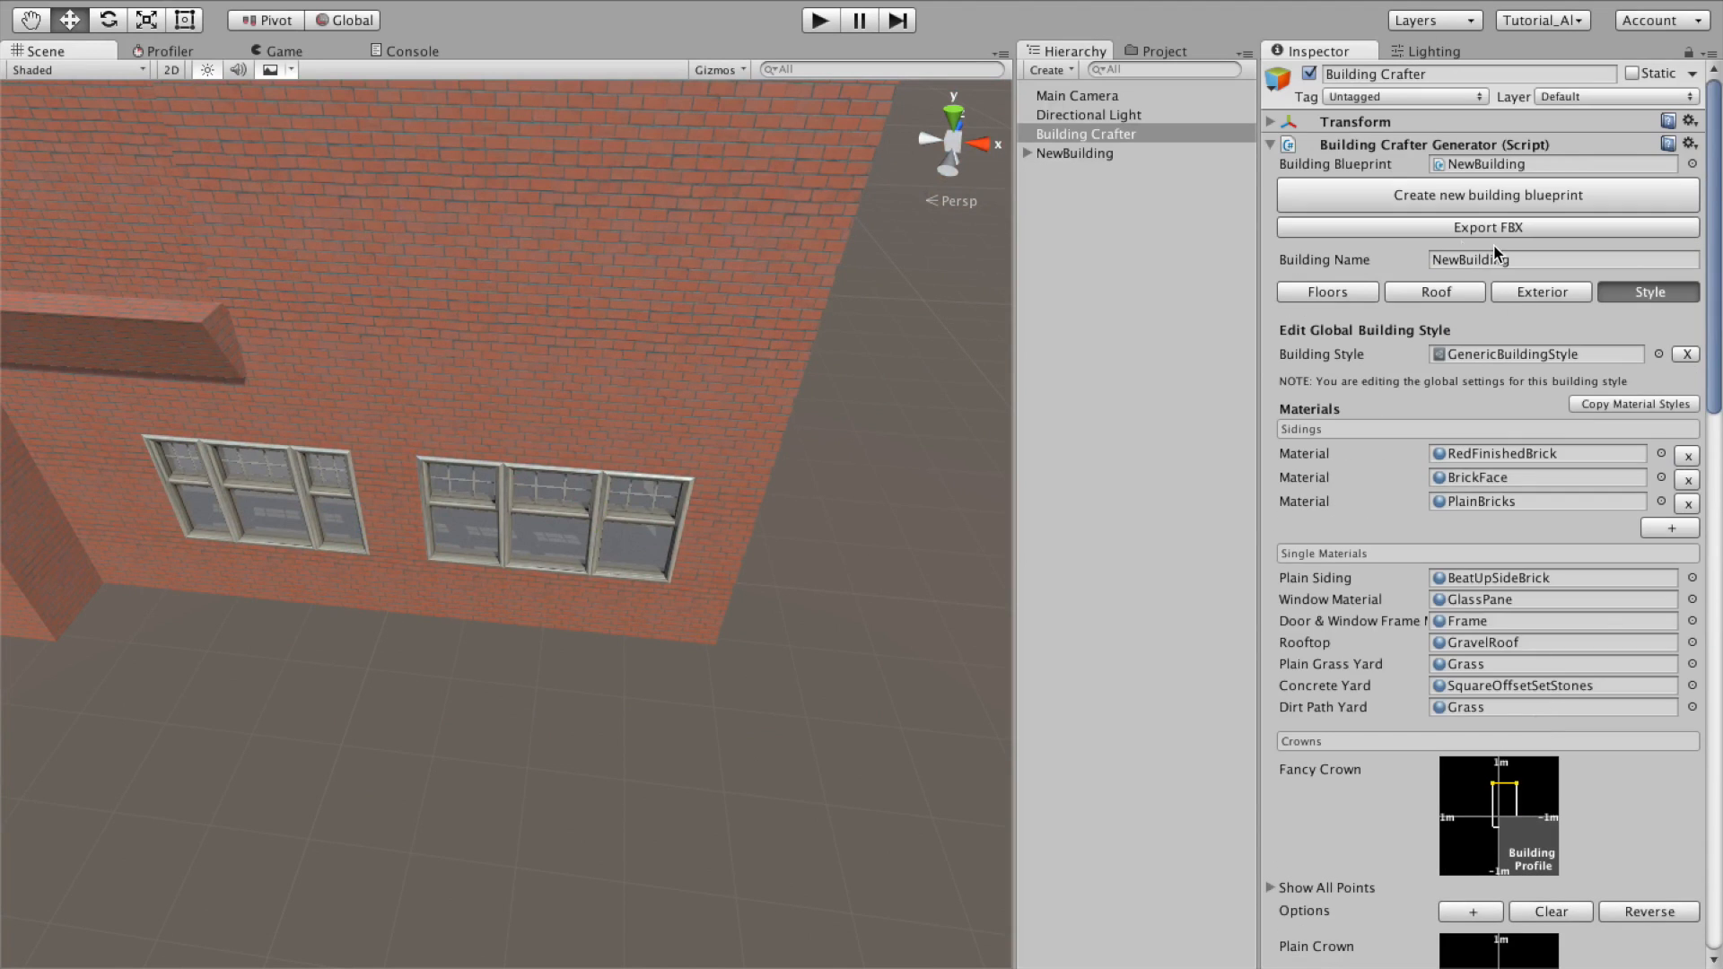
Step: Add a room on Floor 2 over the gravel terrace, tracing its stepped front edge, outer side edge and the adjoining existing rooms
click(1330, 293)
alt+drag(942, 399, 819, 466)
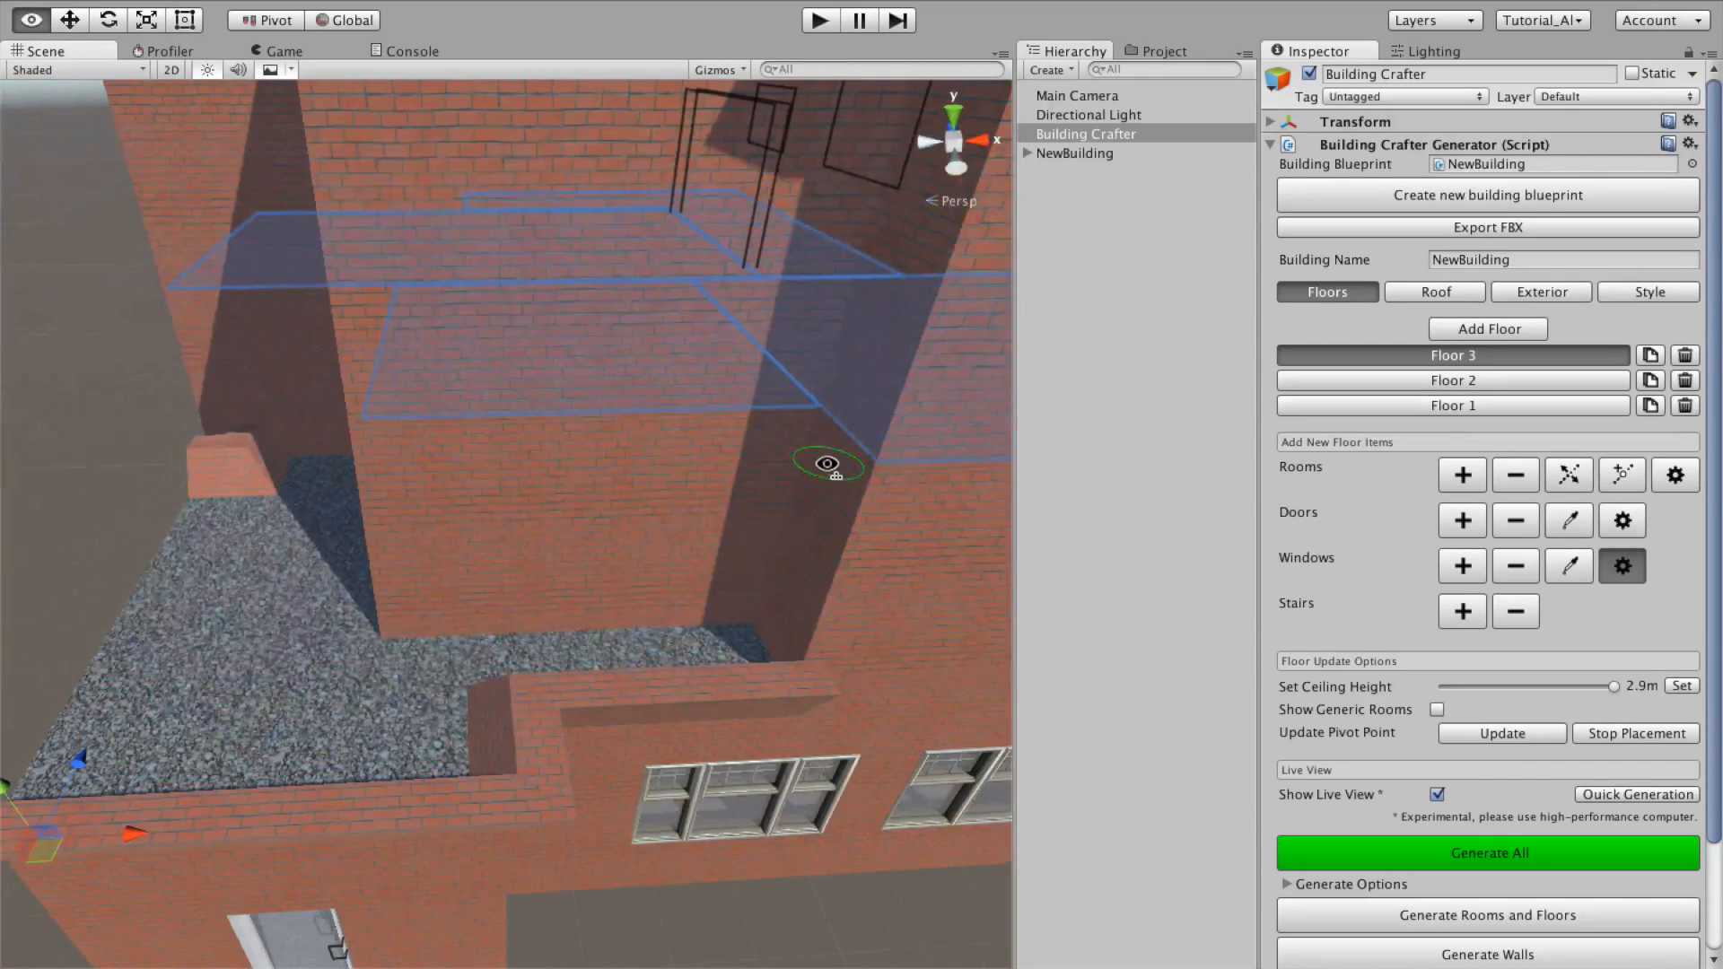
click(1484, 383)
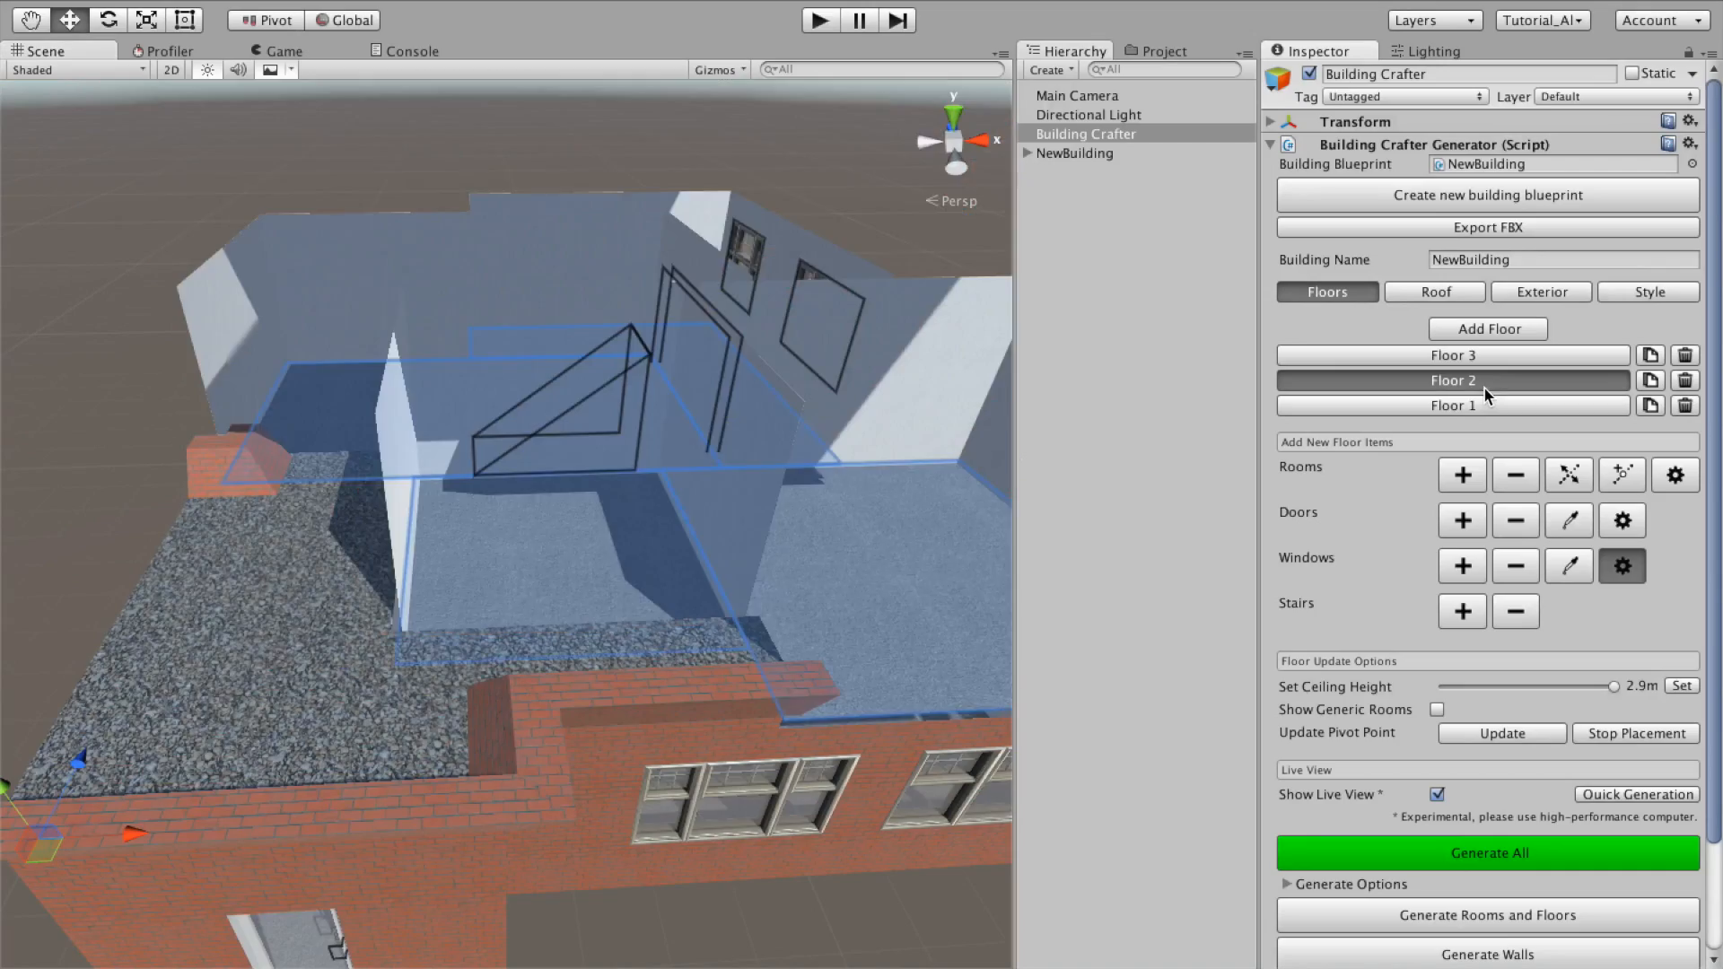
alt+drag(646, 538, 902, 611)
click(1461, 476)
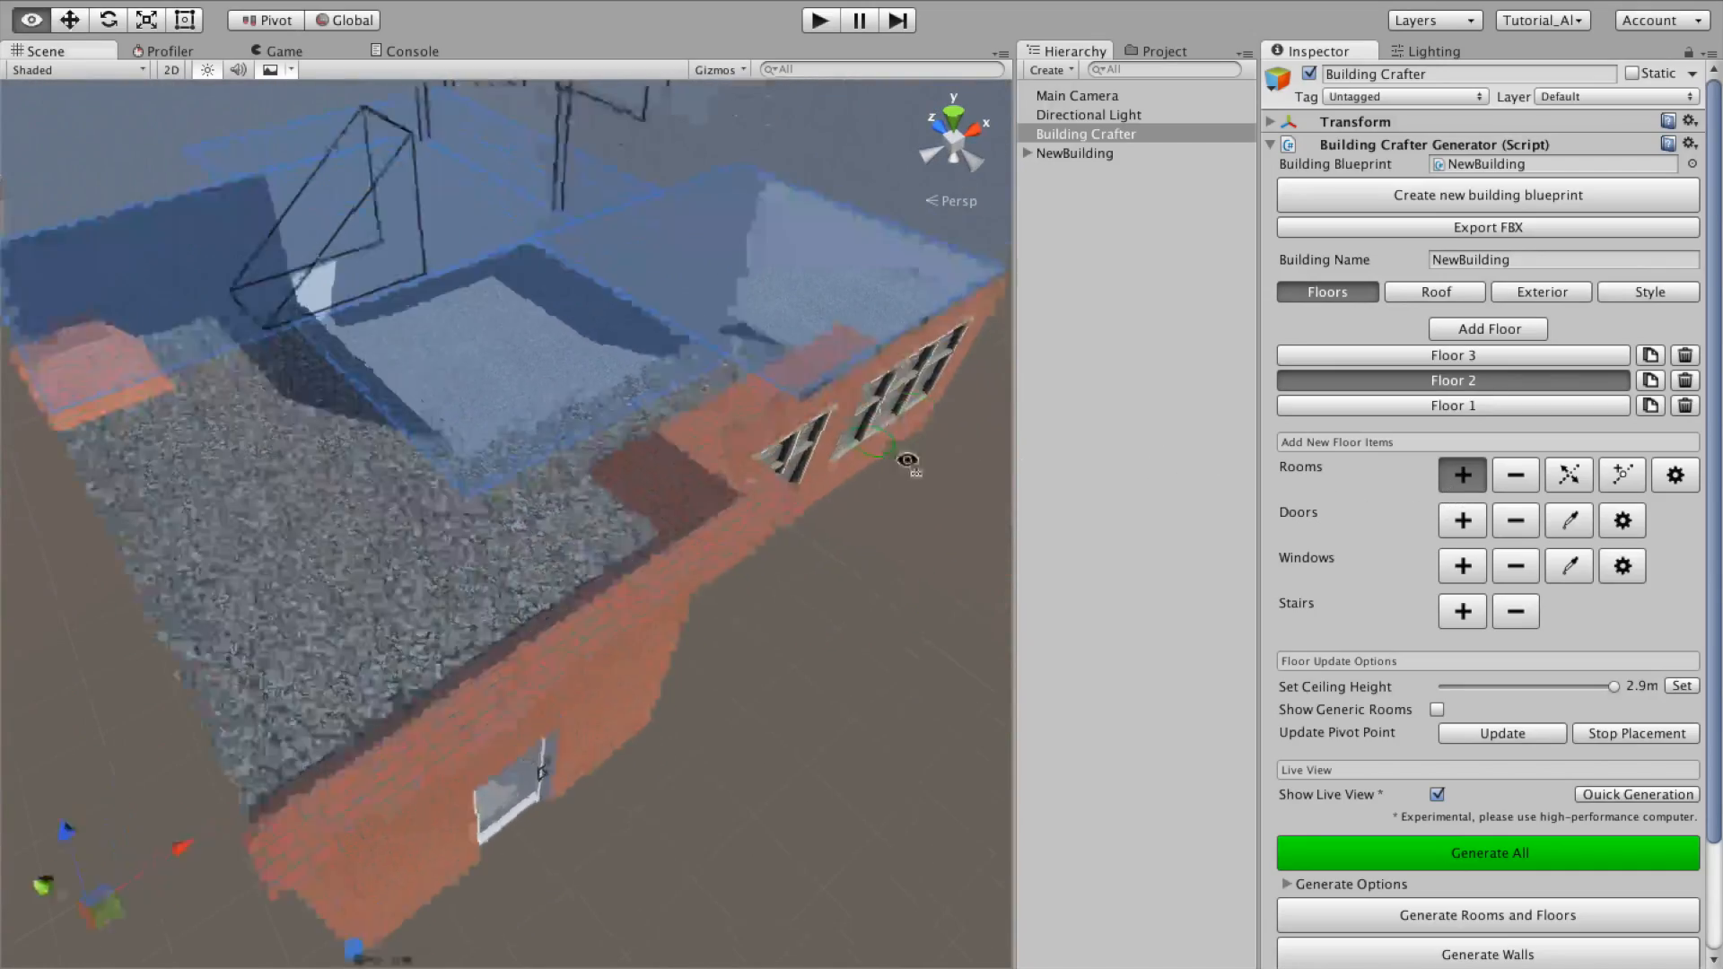
click(734, 444)
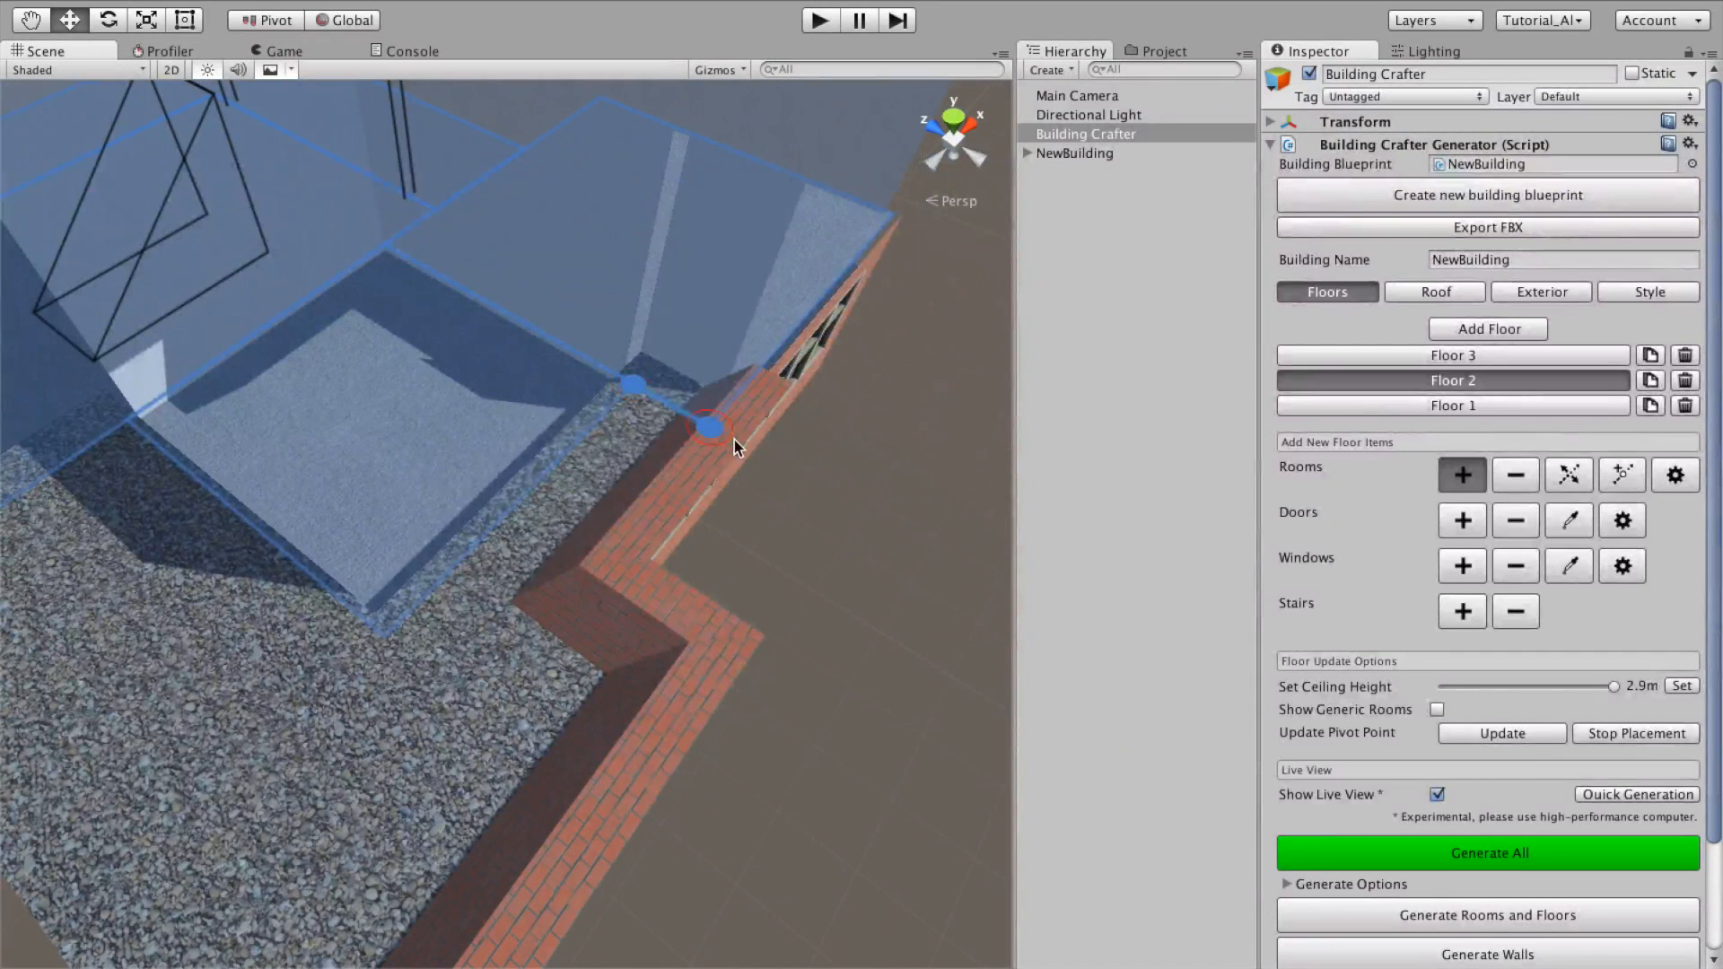
click(566, 579)
click(715, 653)
alt+drag(716, 653, 559, 731)
click(503, 790)
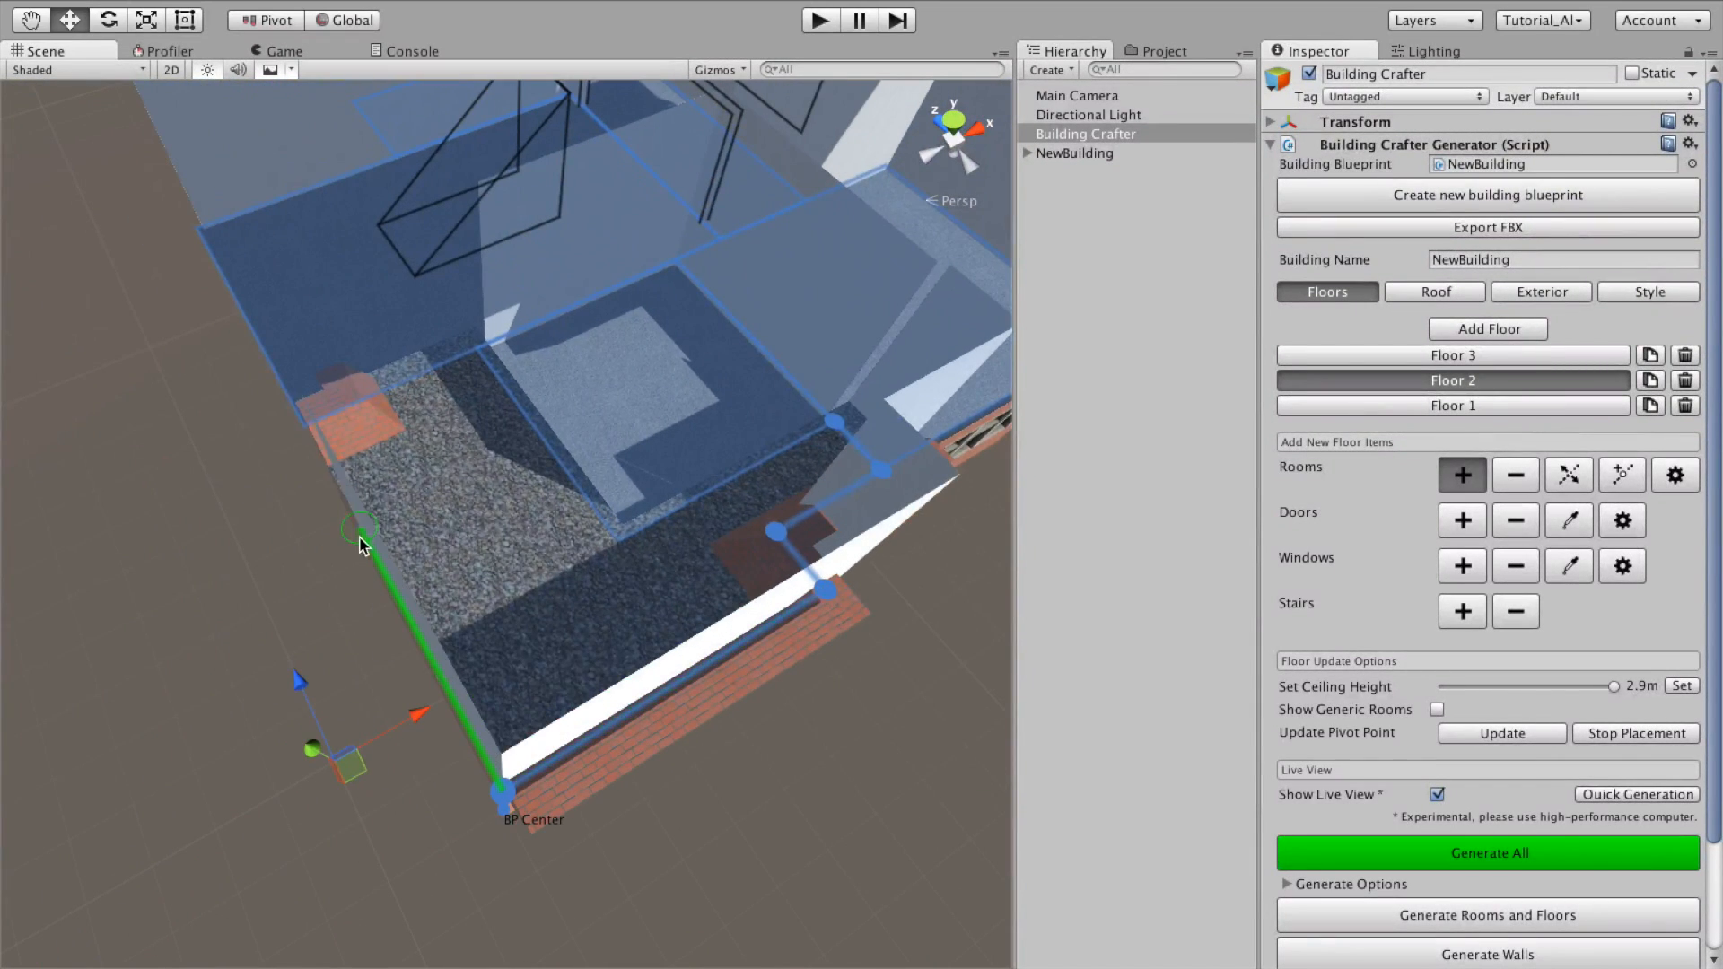
click(305, 421)
click(482, 348)
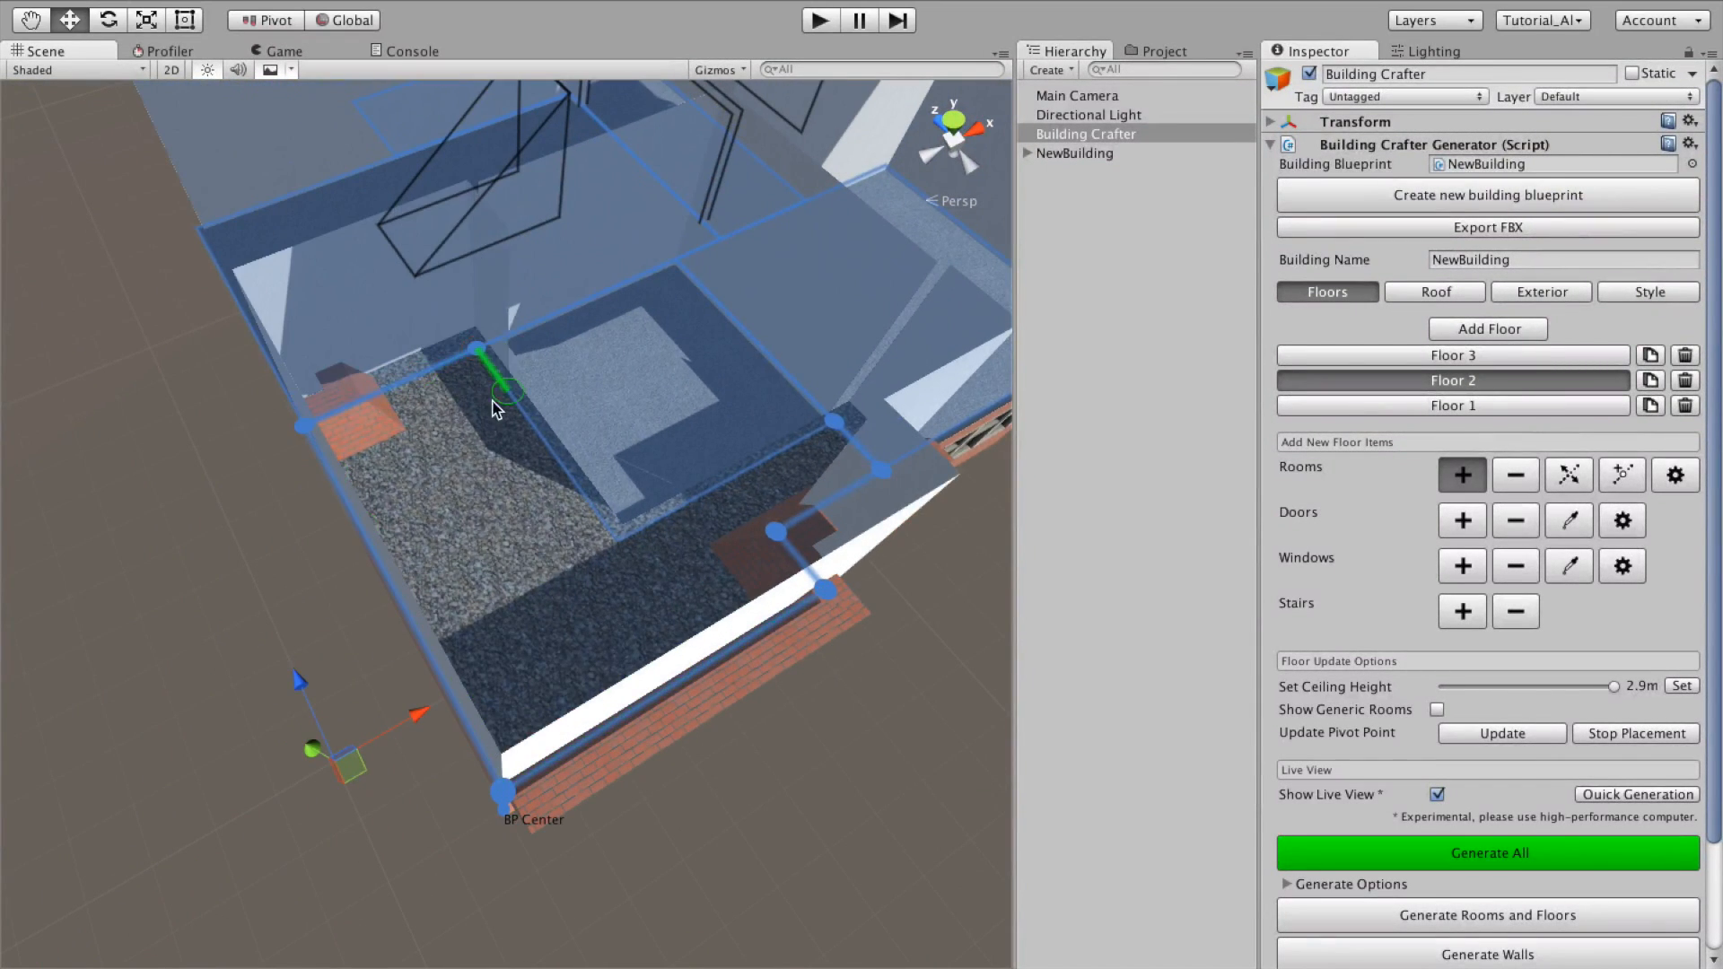
click(616, 539)
click(834, 421)
Step: Deselect the Building Crafter object and view the whole building from the front
alt+drag(664, 600, 554, 244)
key(s)
right_drag(555, 244, 640, 151)
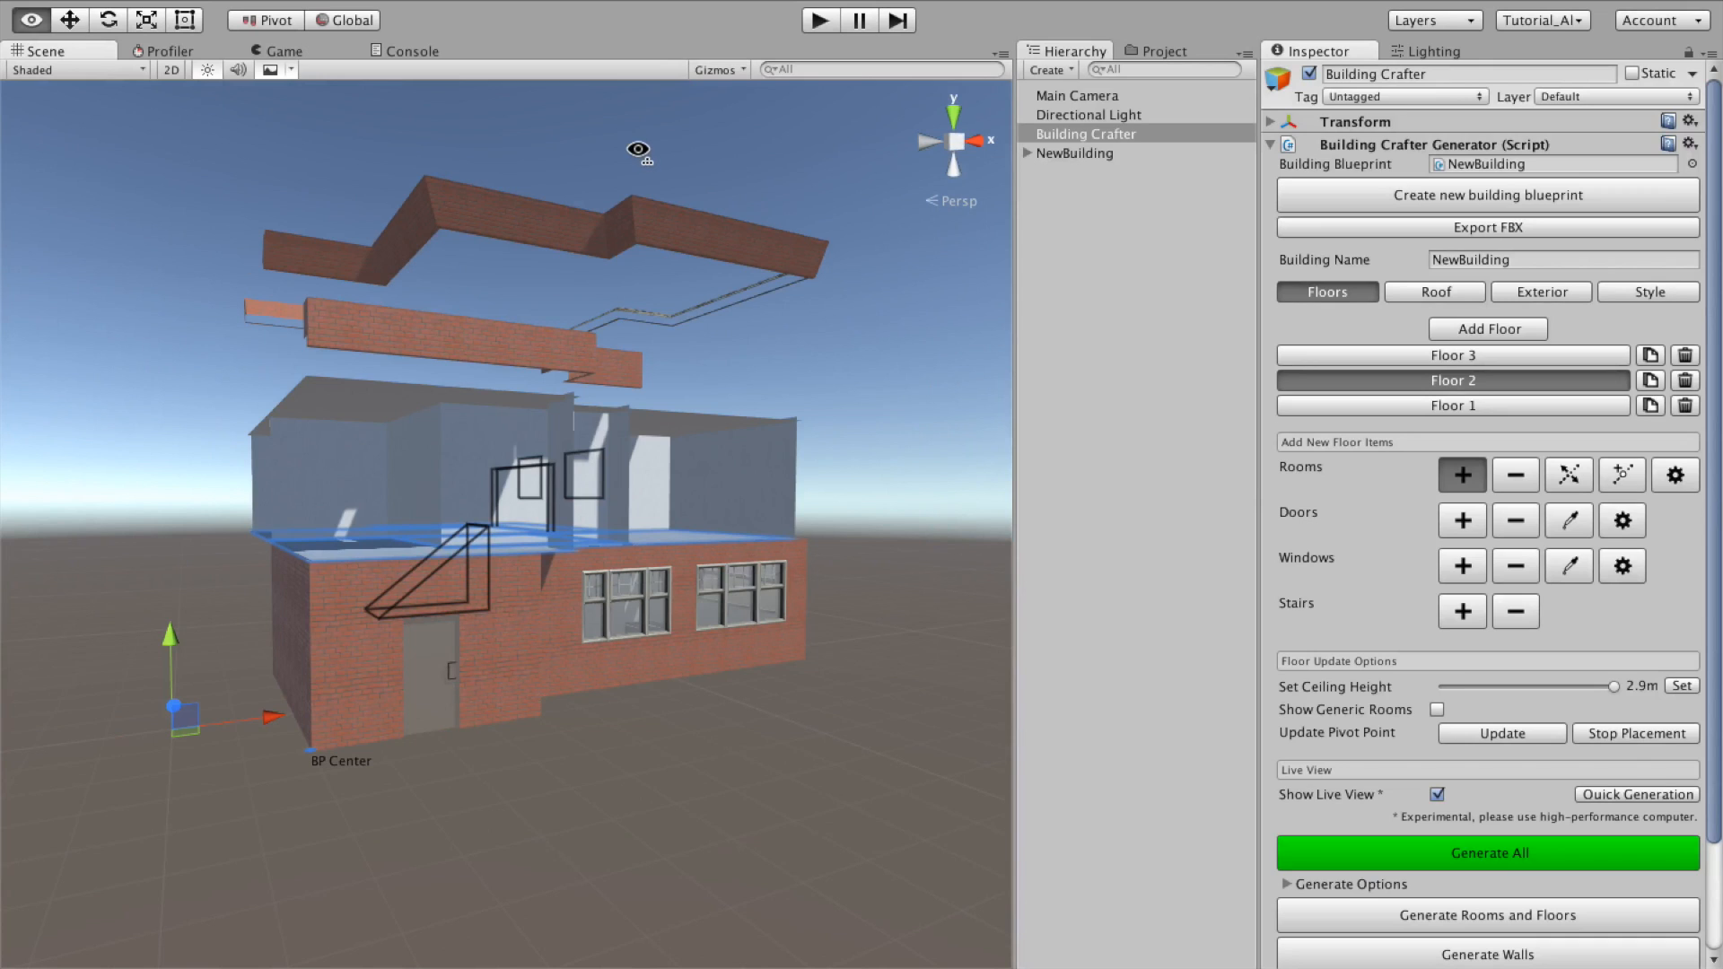
click(1149, 363)
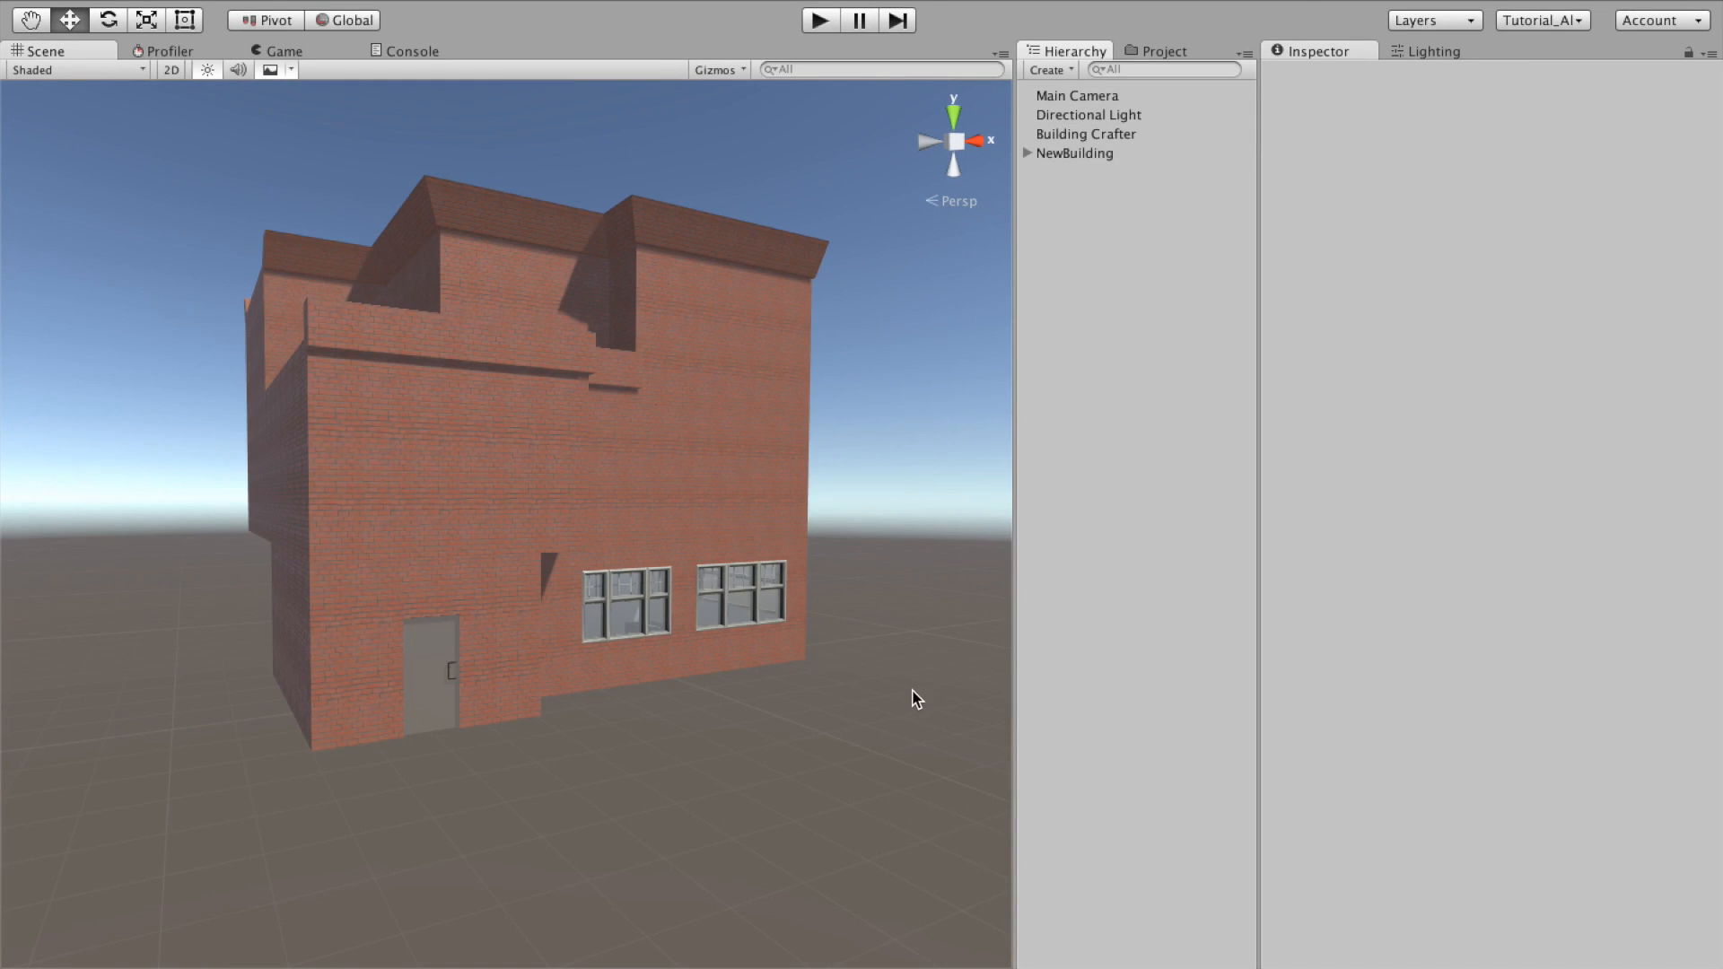